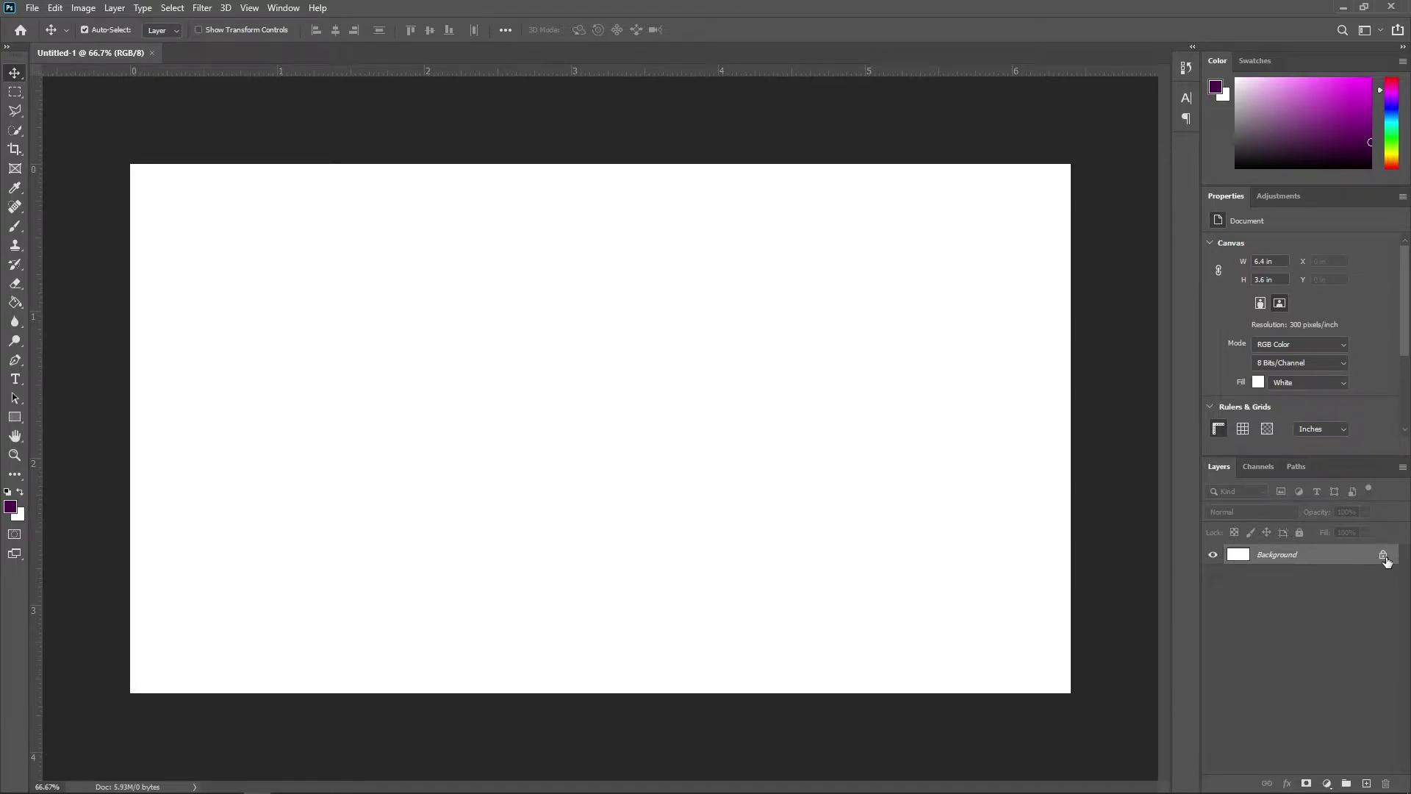
Step: Unlock the Background layer and fill it with a very light grey using the Paint Bucket tool
left_click(1383, 556)
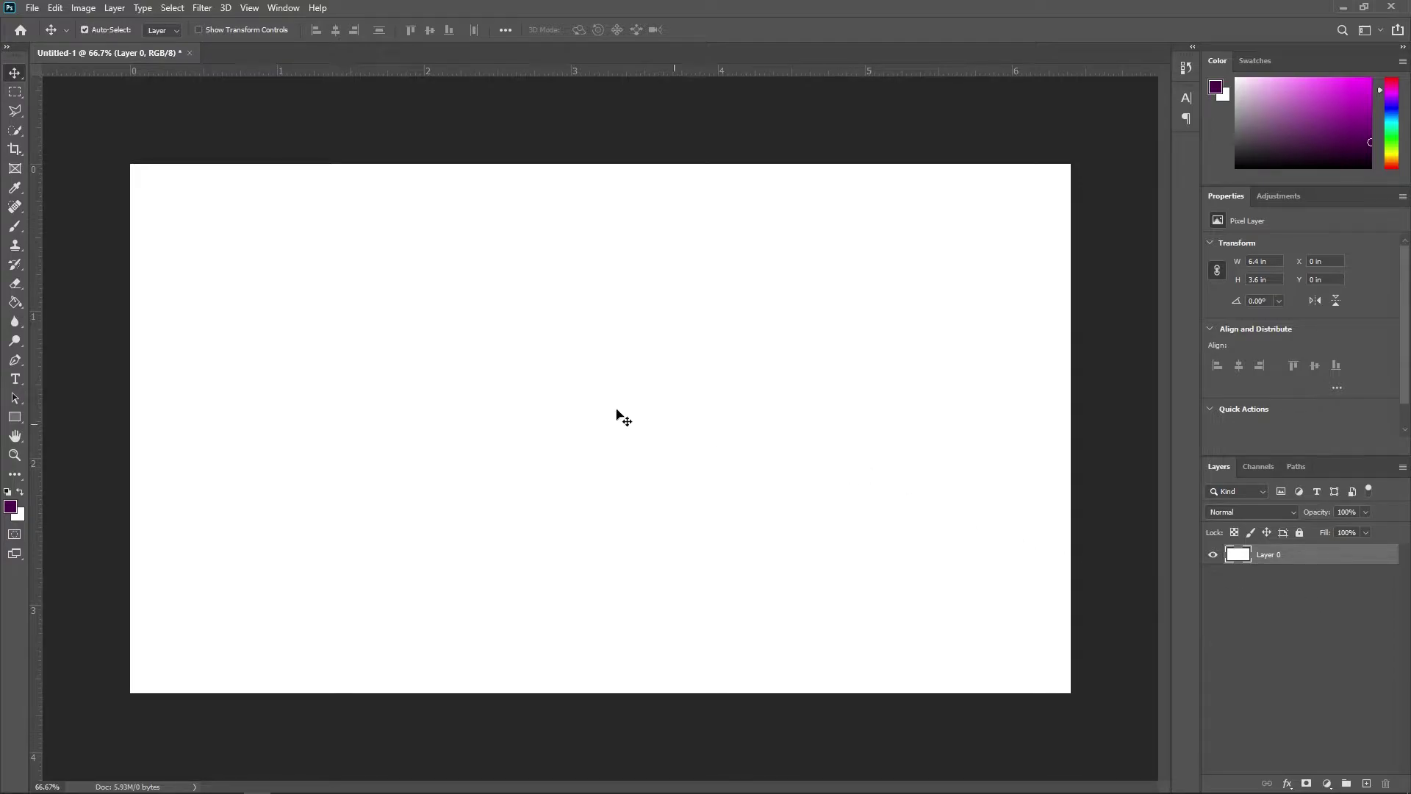
left_click(14, 304)
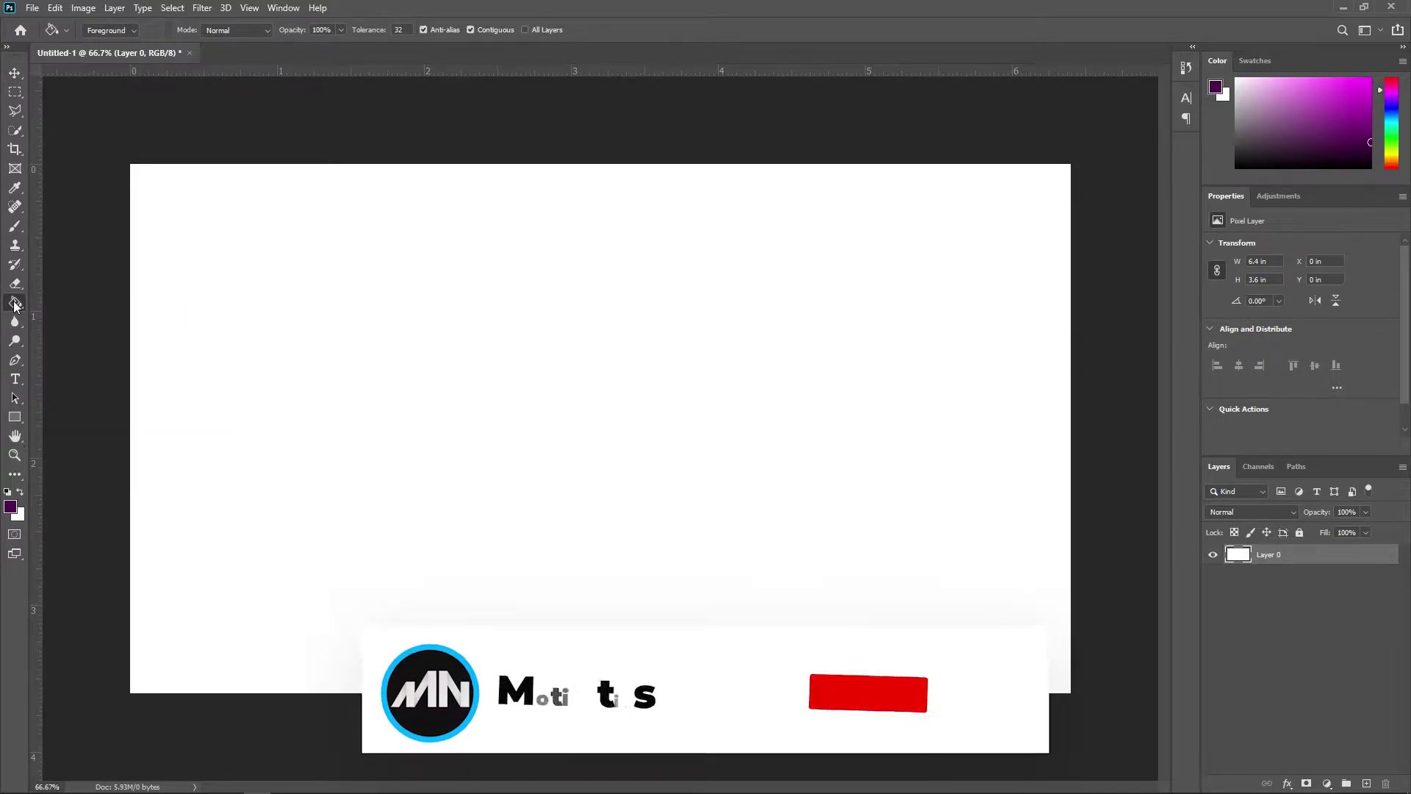
left_click(15, 304)
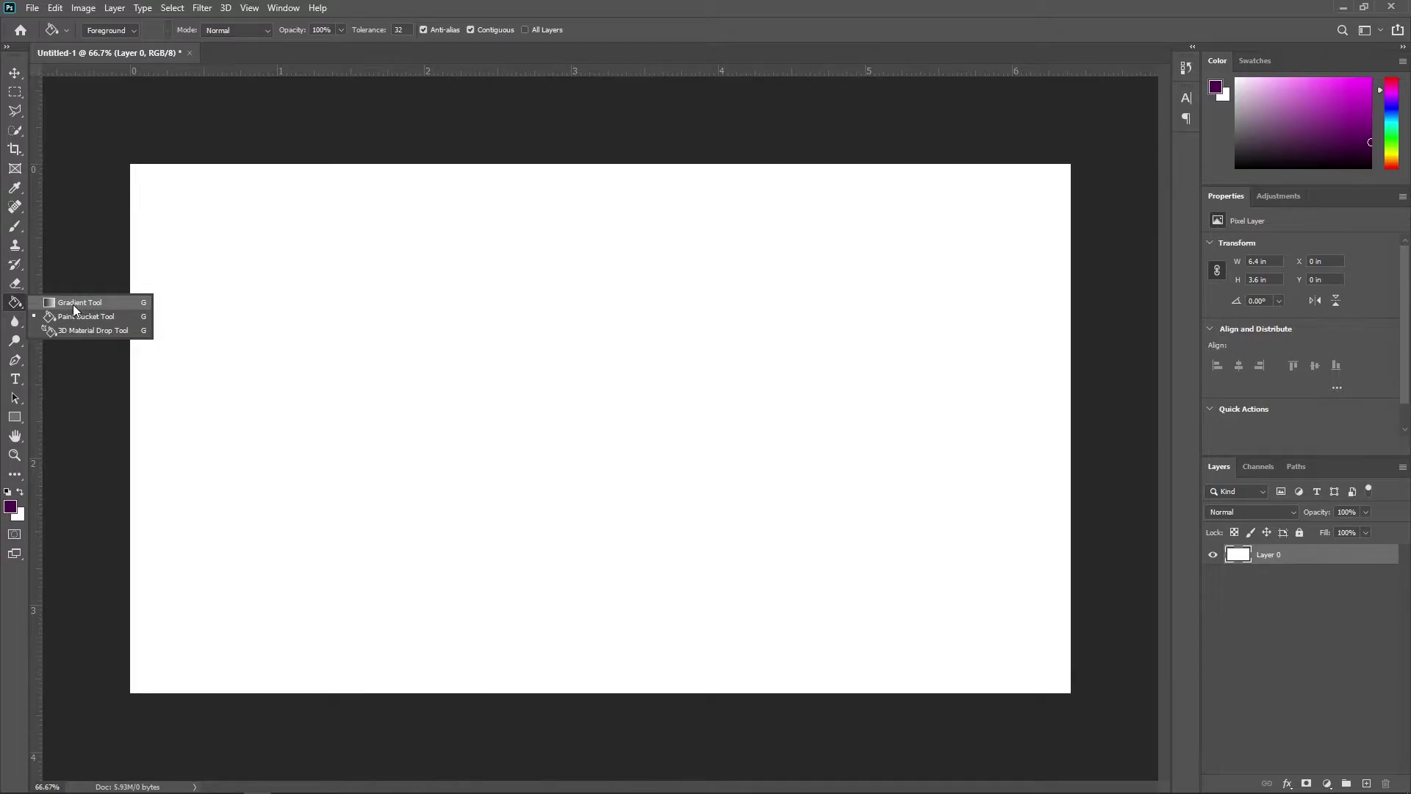
left_click(13, 312)
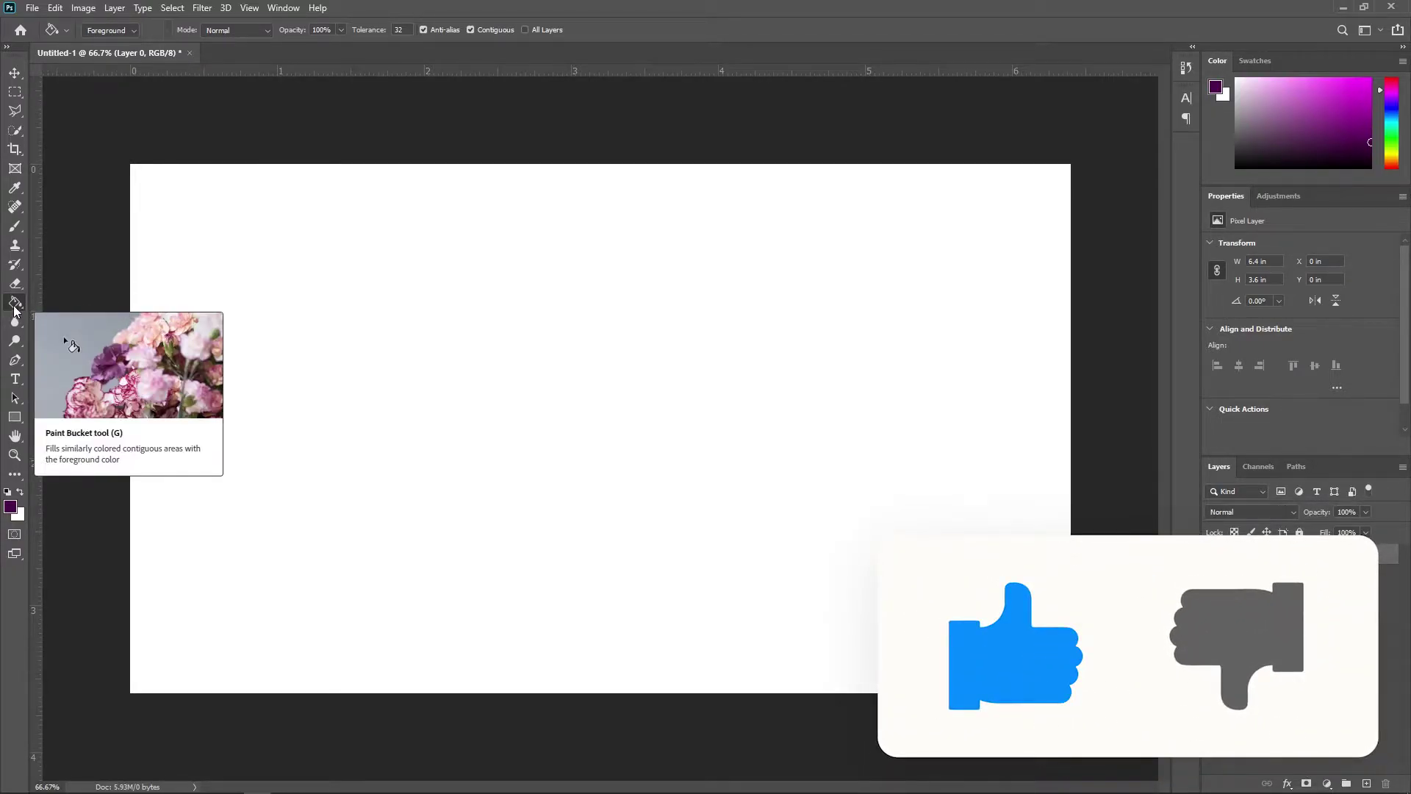
left_click(1237, 94)
left_click_drag(1200, 96, 1196, 83)
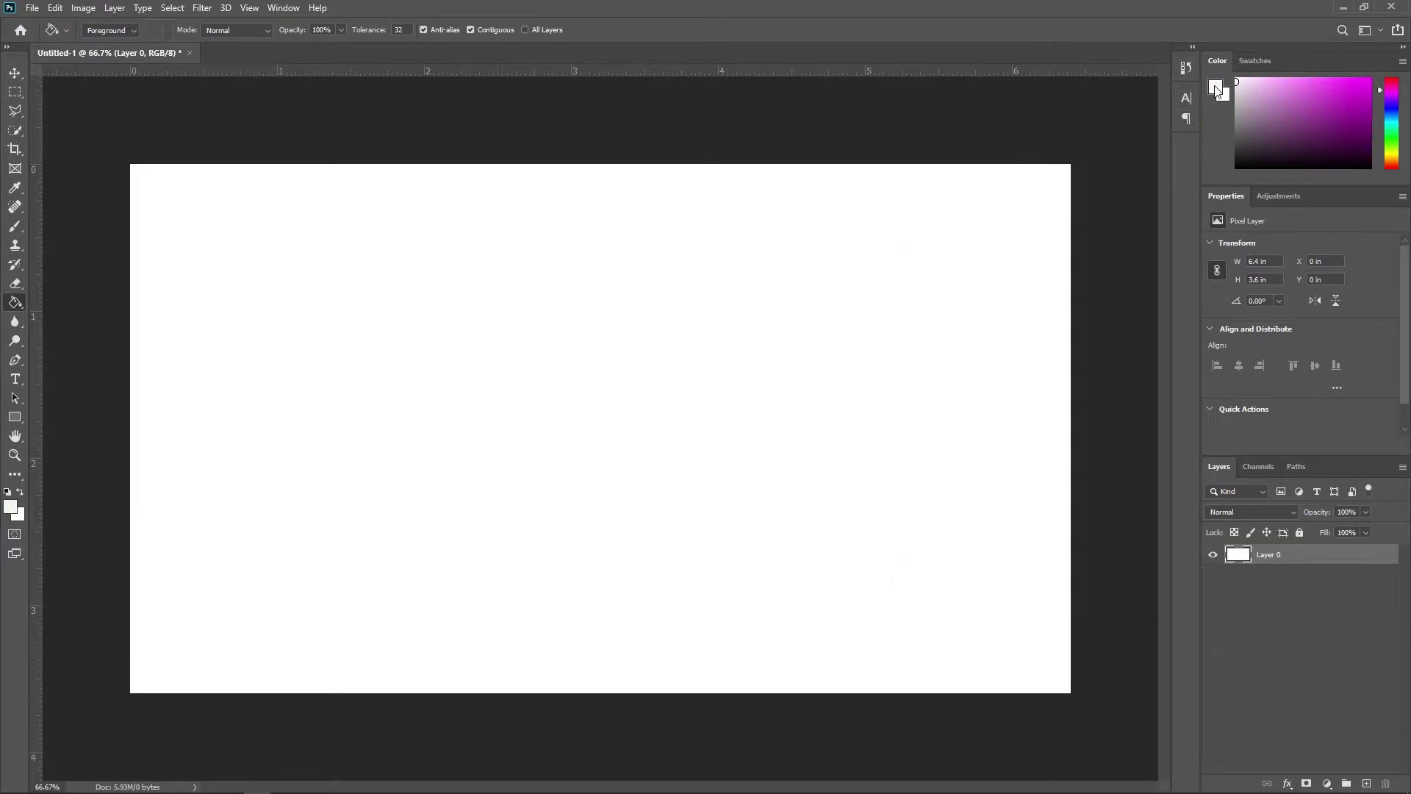
left_click(1218, 91)
left_click_drag(1024, 196, 1007, 197)
left_click(1350, 185)
key("g")
left_click(702, 385)
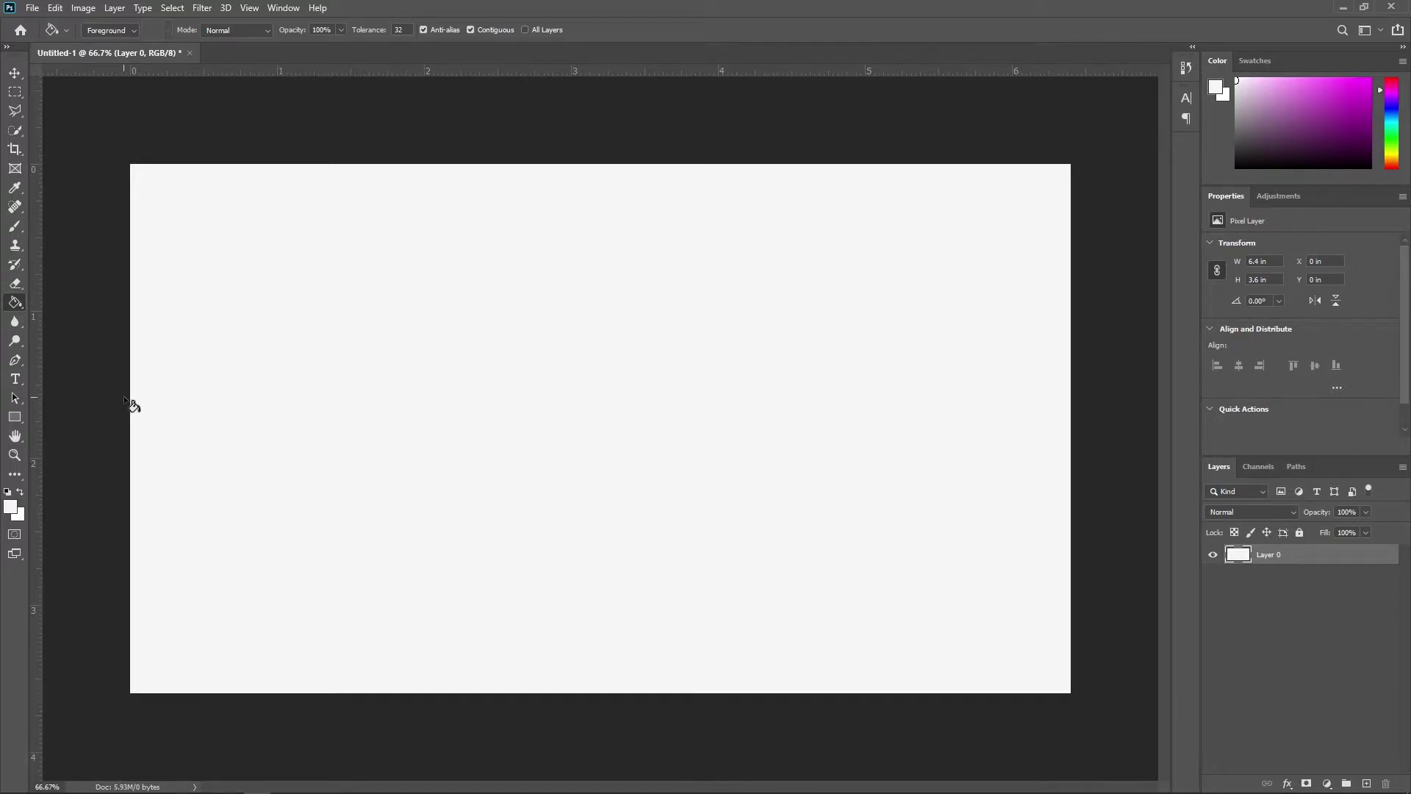
Step: Draw a circle about 384 px across in the upper-middle area of the canvas with the Ellipse tool
left_click(15, 417)
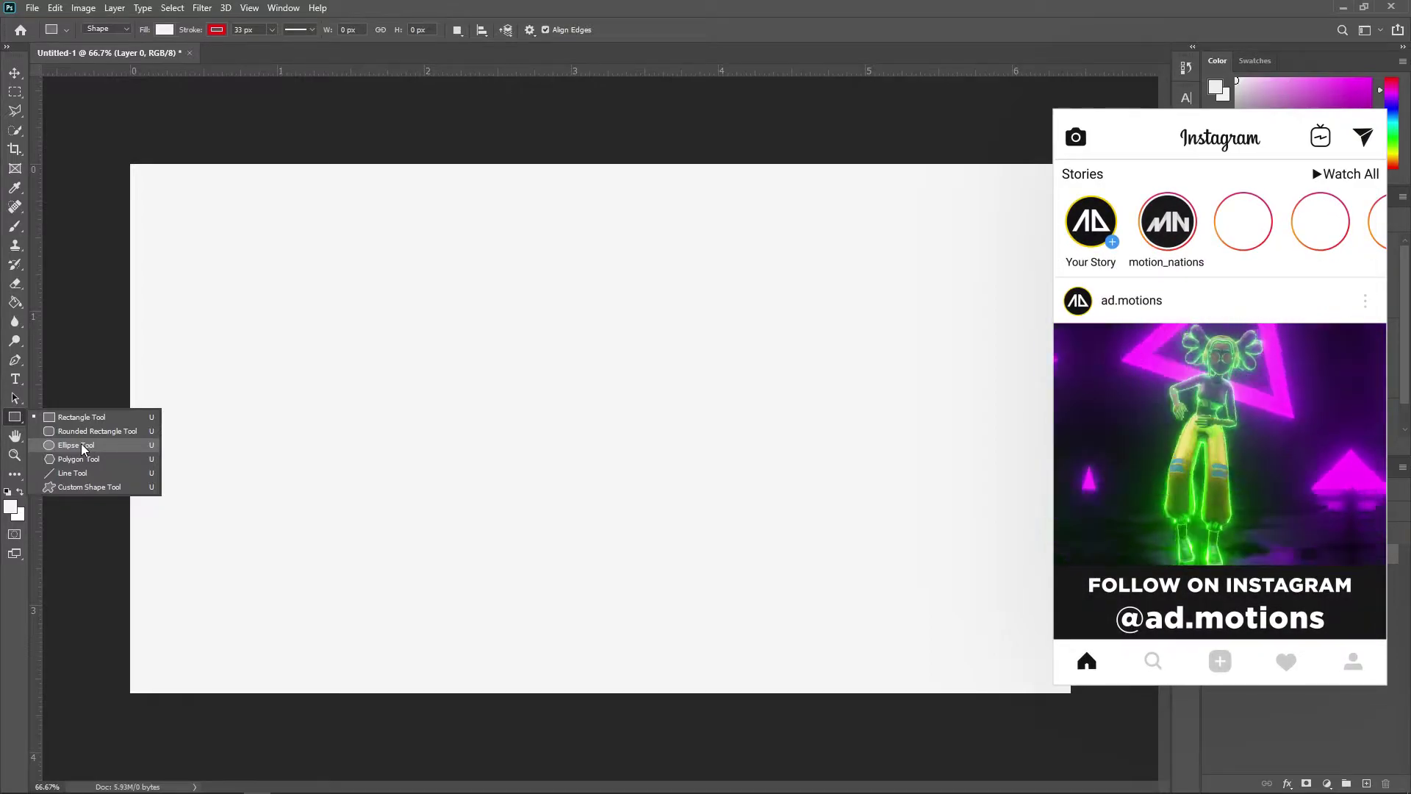
left_click(81, 445)
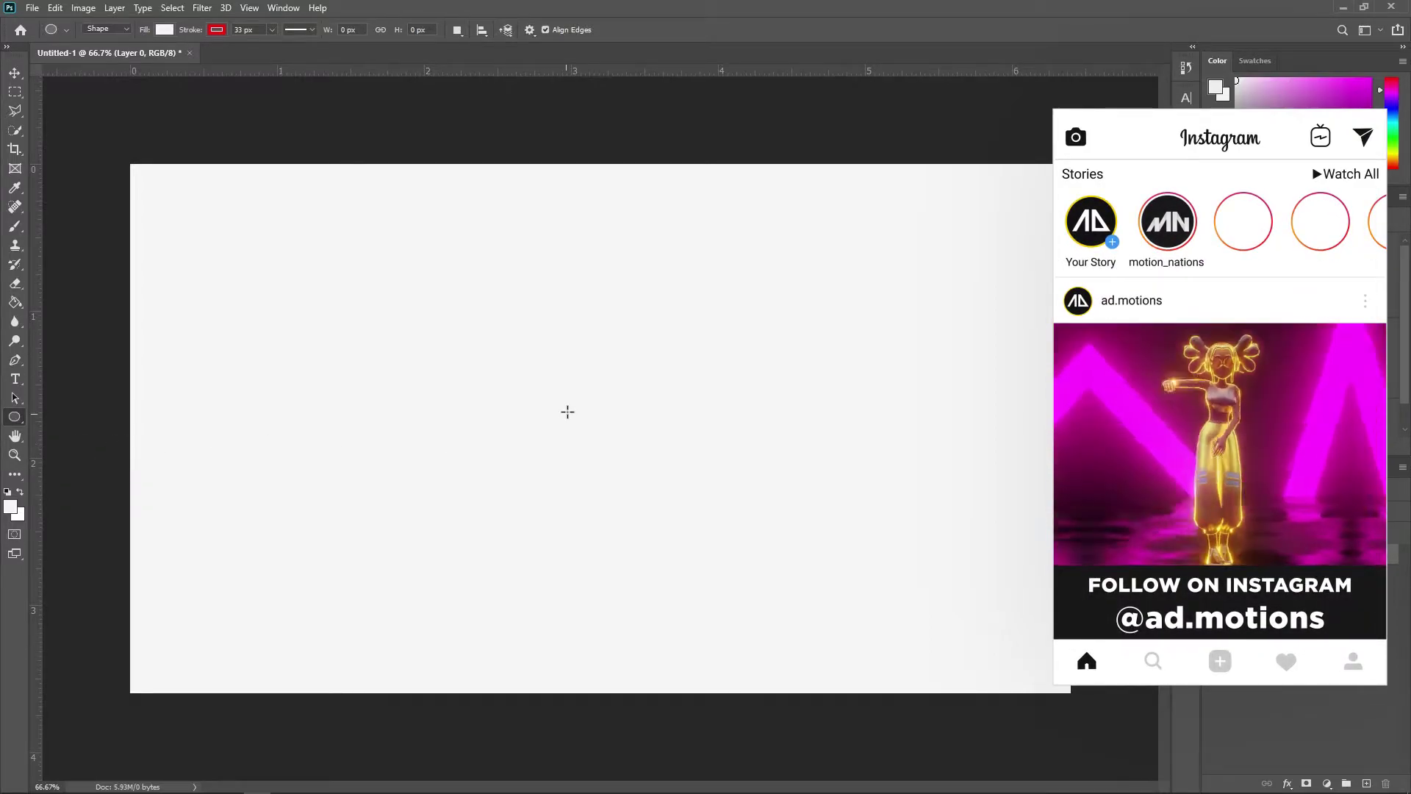
left_click_drag(598, 413, 363, 226)
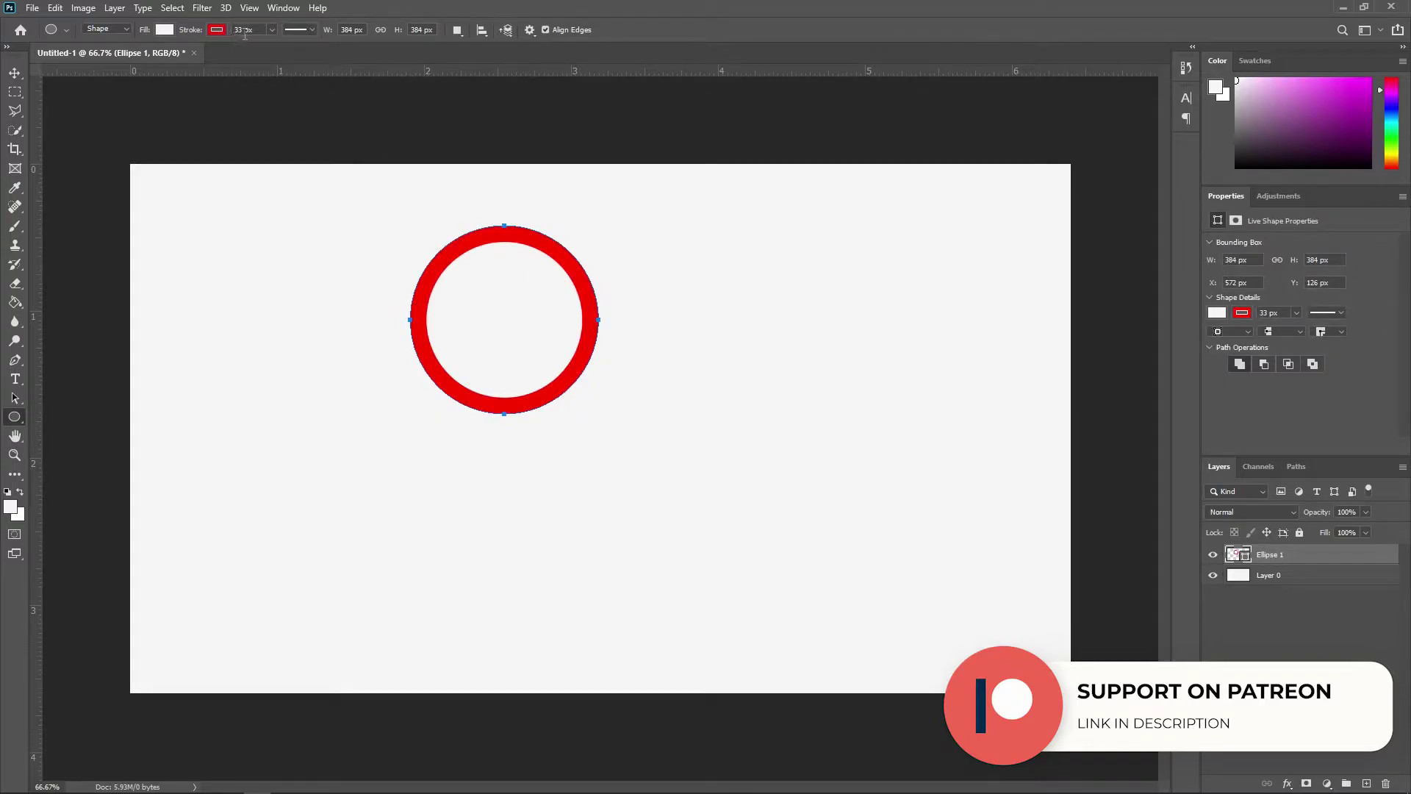
Step: Set the circle's stroke width to 15 px
left_click(271, 29)
left_click_drag(276, 47, 268, 47)
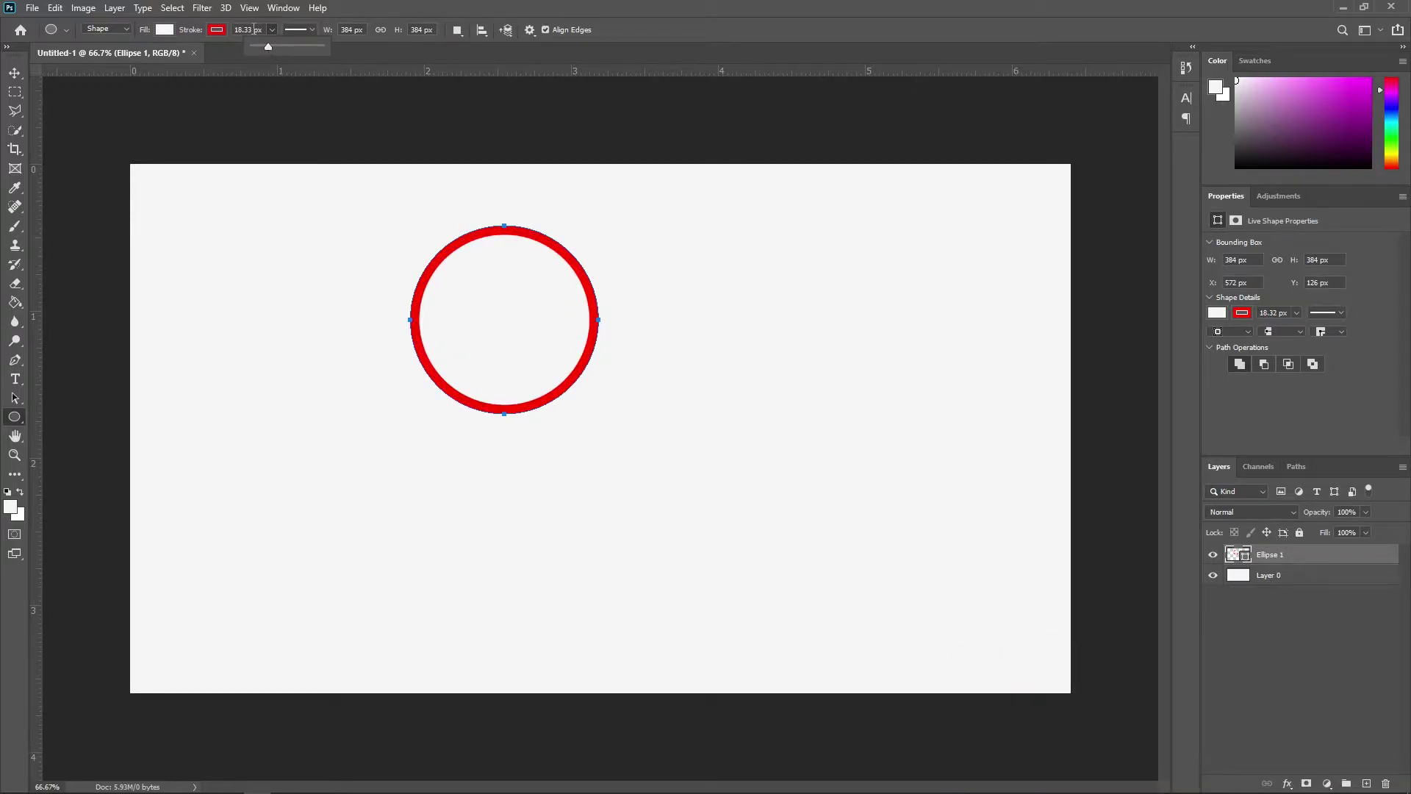
left_click(247, 29)
type("15")
key("Return")
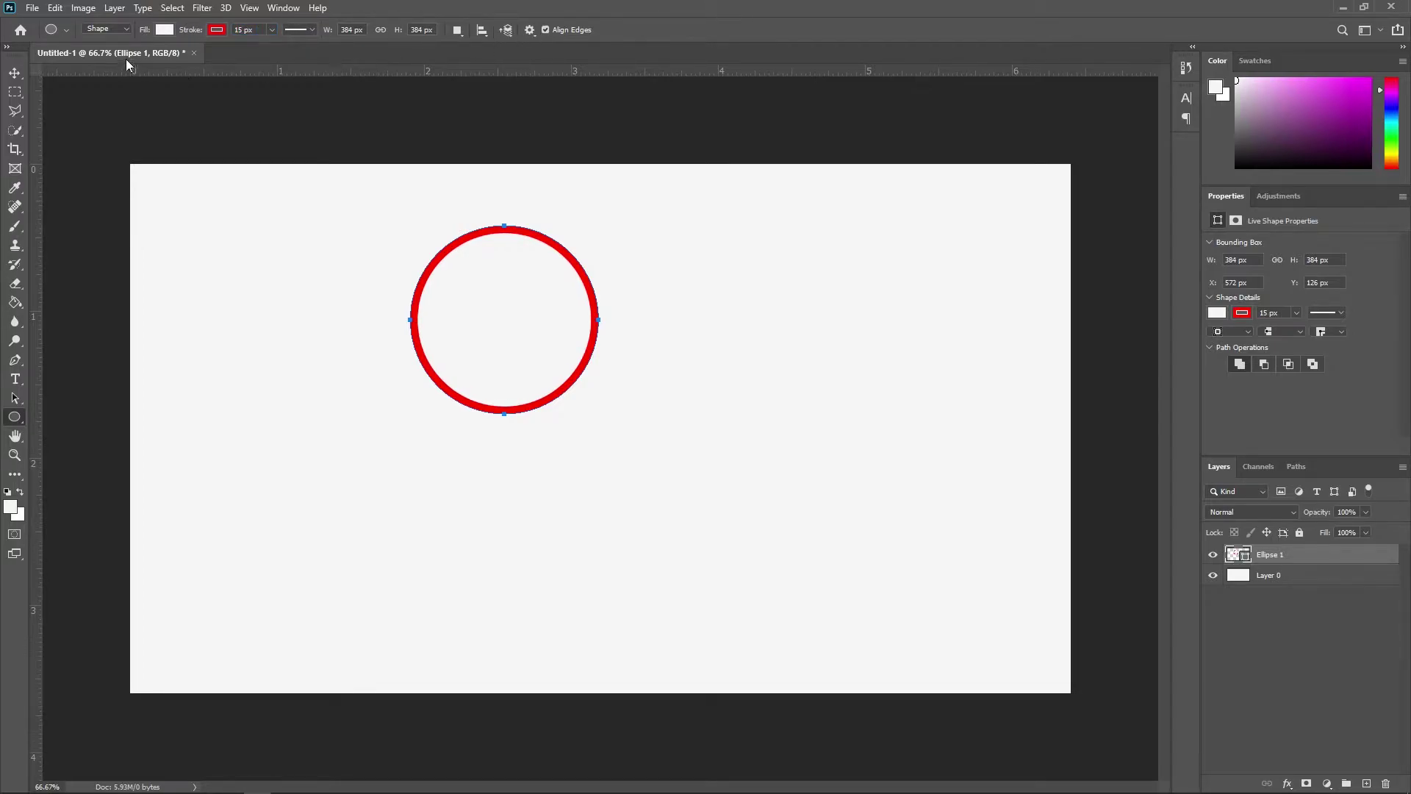
Step: Apply the fill colour #f6f6f6 to the circle and move it to the centre of the canvas
left_click(166, 30)
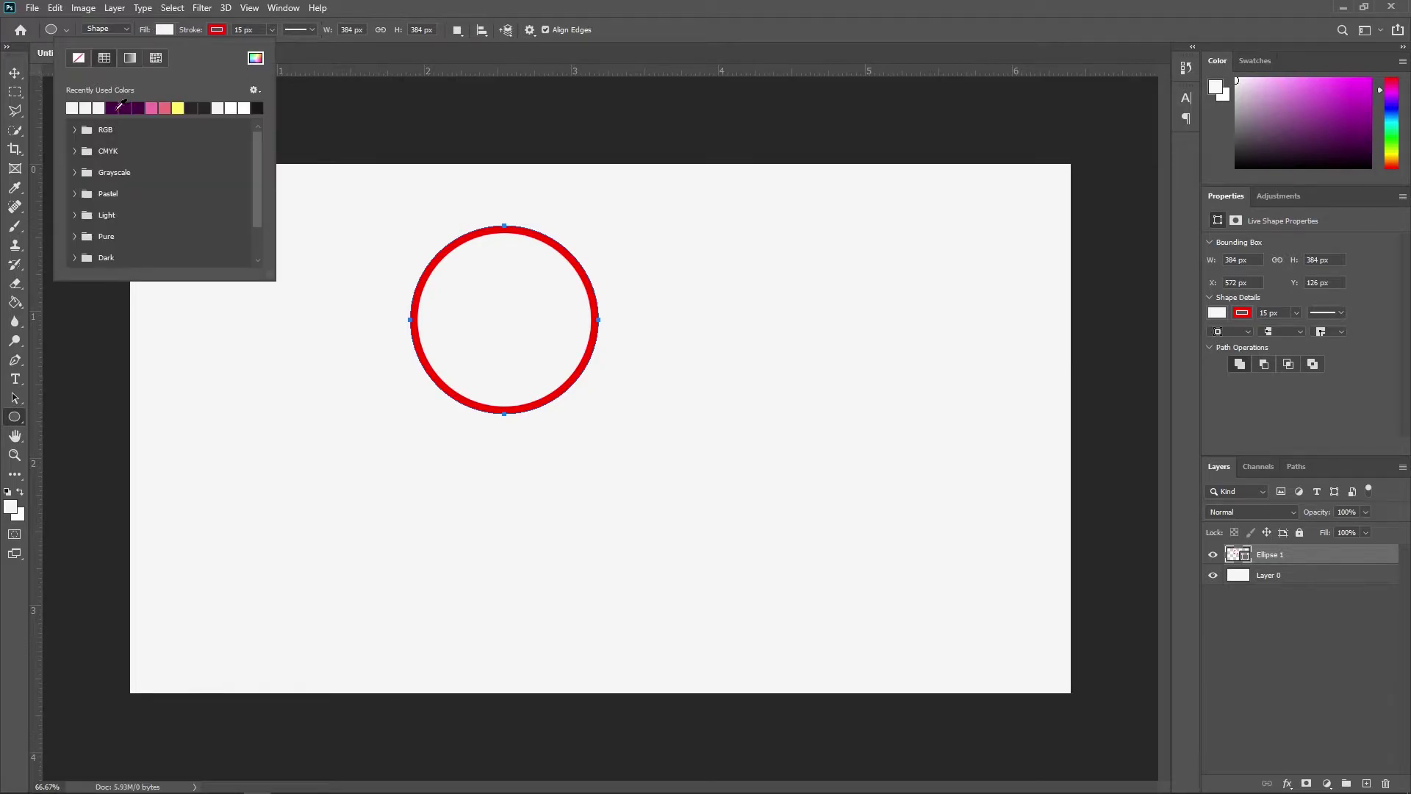
left_click(257, 61)
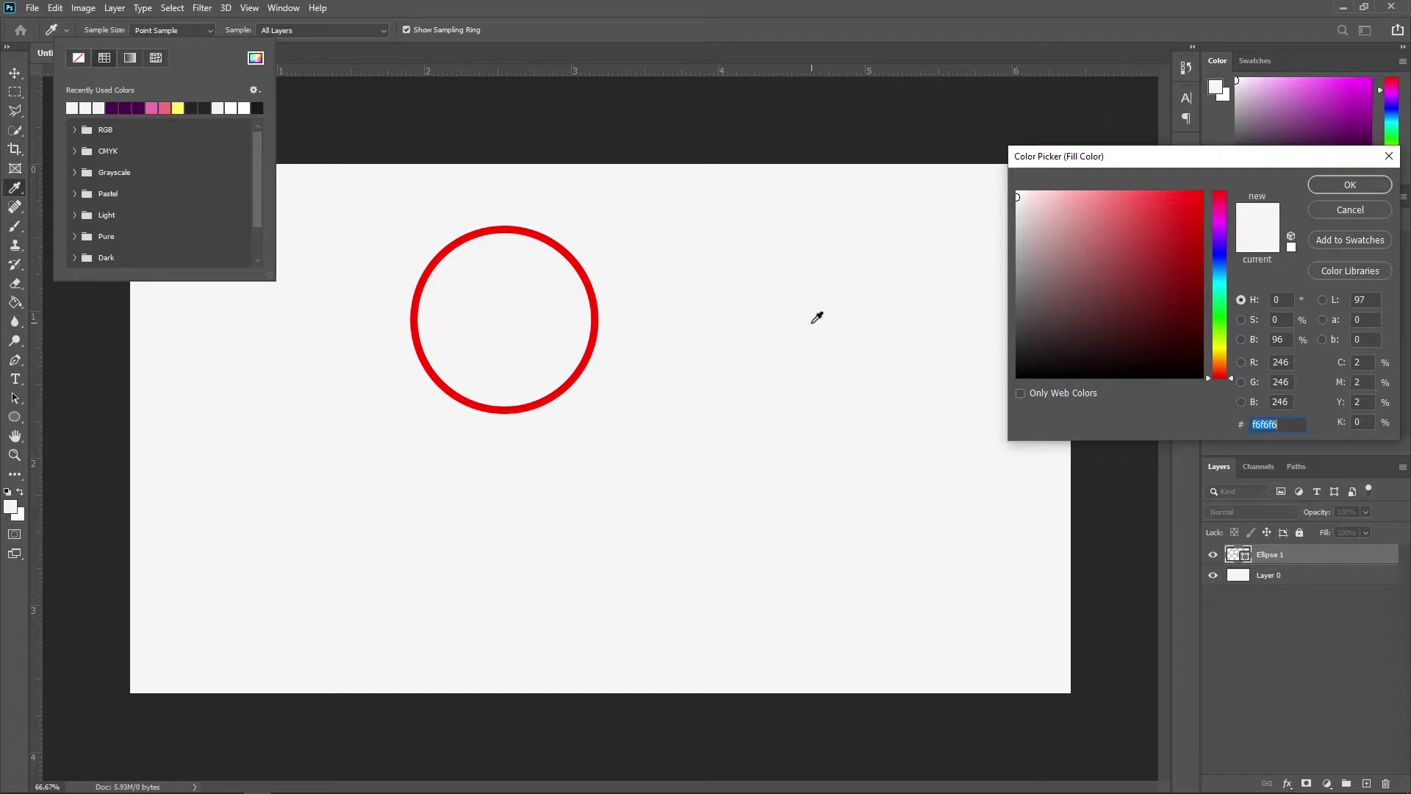
left_click(1357, 187)
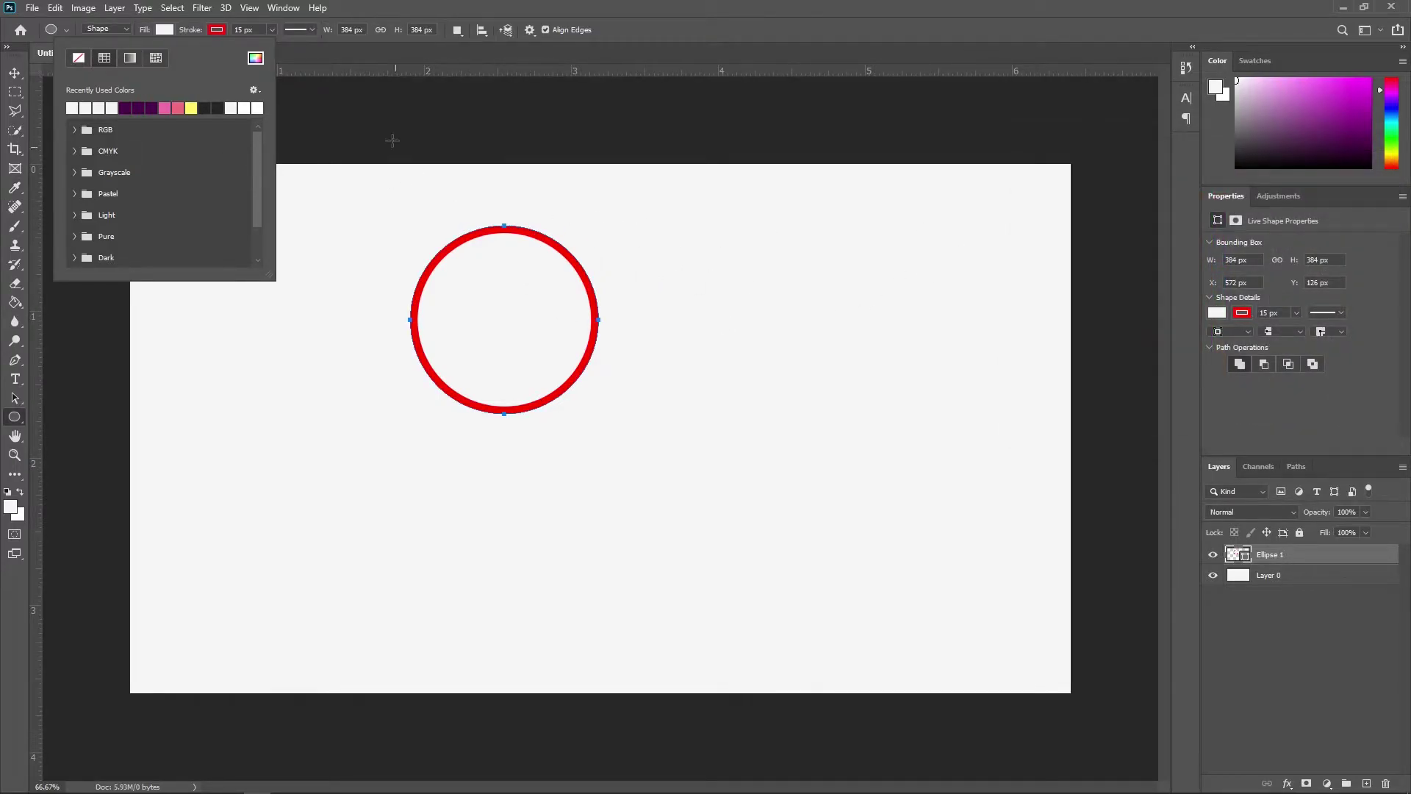
left_click(422, 6)
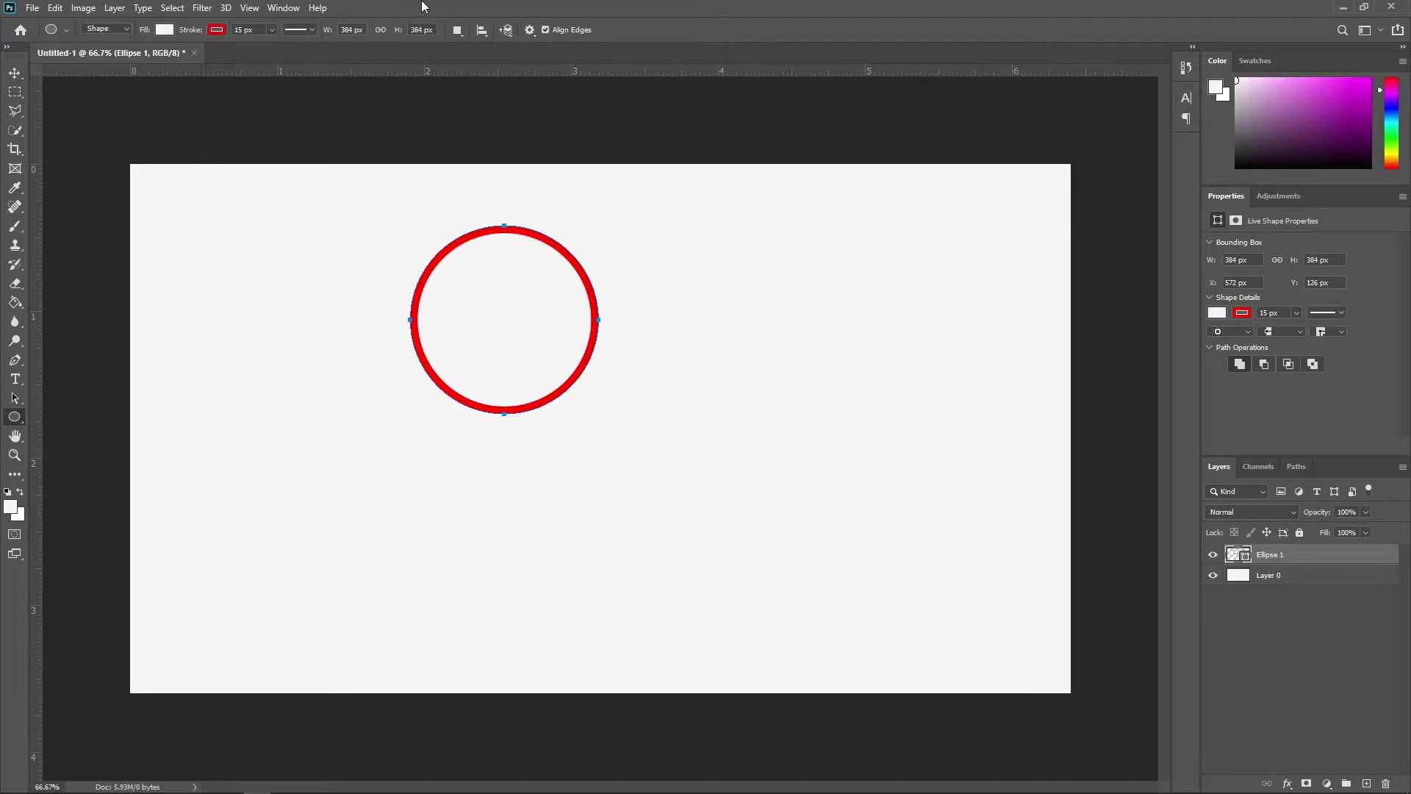
left_click(15, 72)
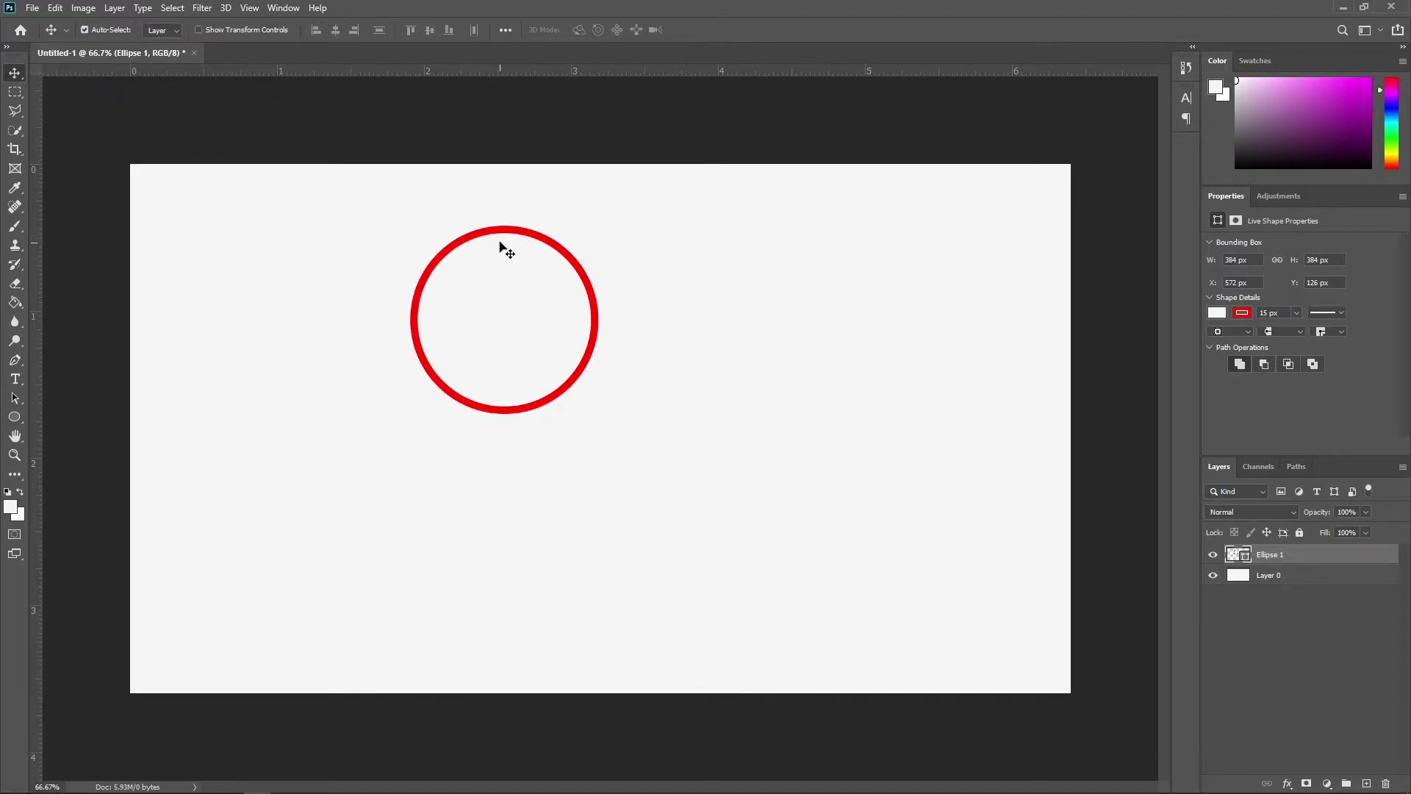
left_click_drag(499, 233, 595, 347)
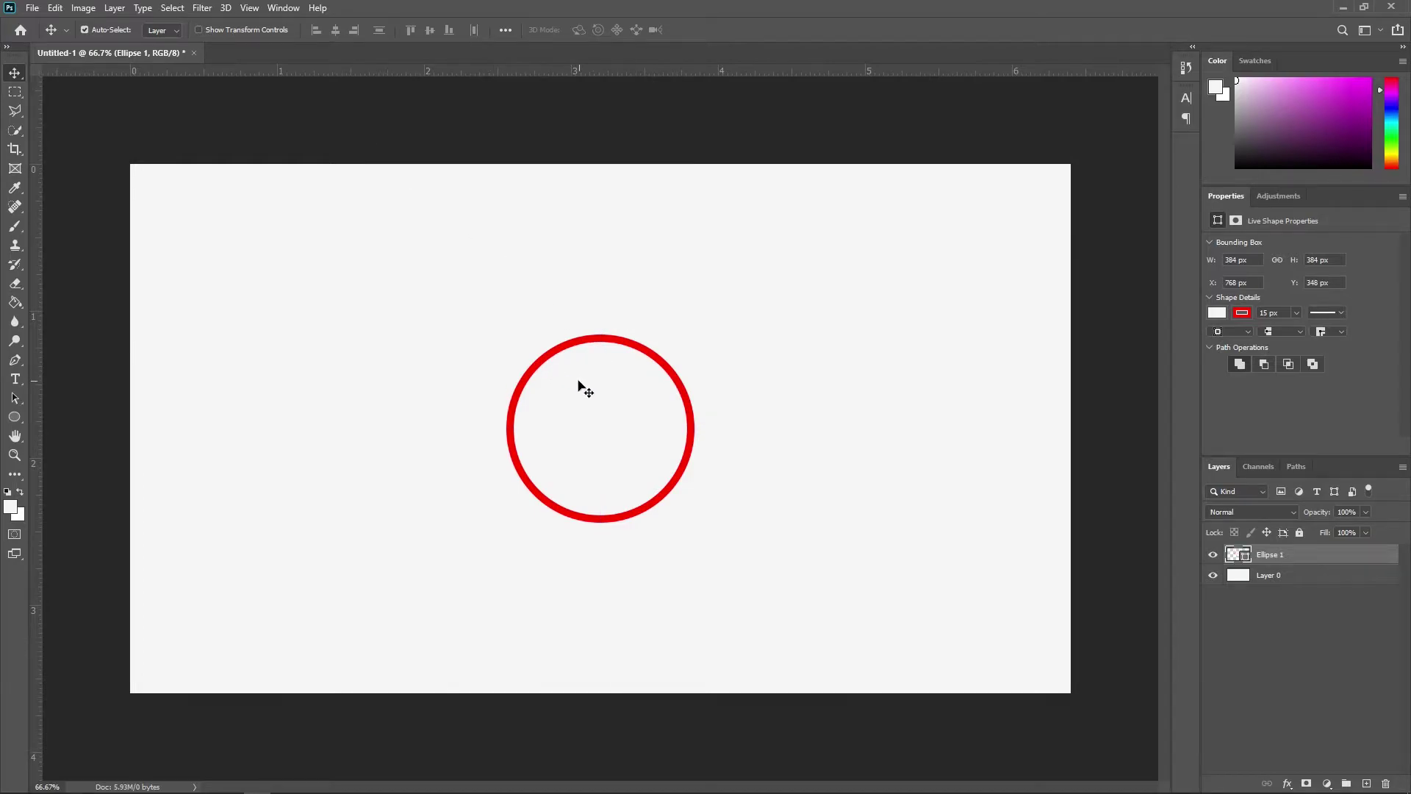
Step: Change the circle's stroke colour to the dark purple swatch from the Darker group
left_click(13, 418)
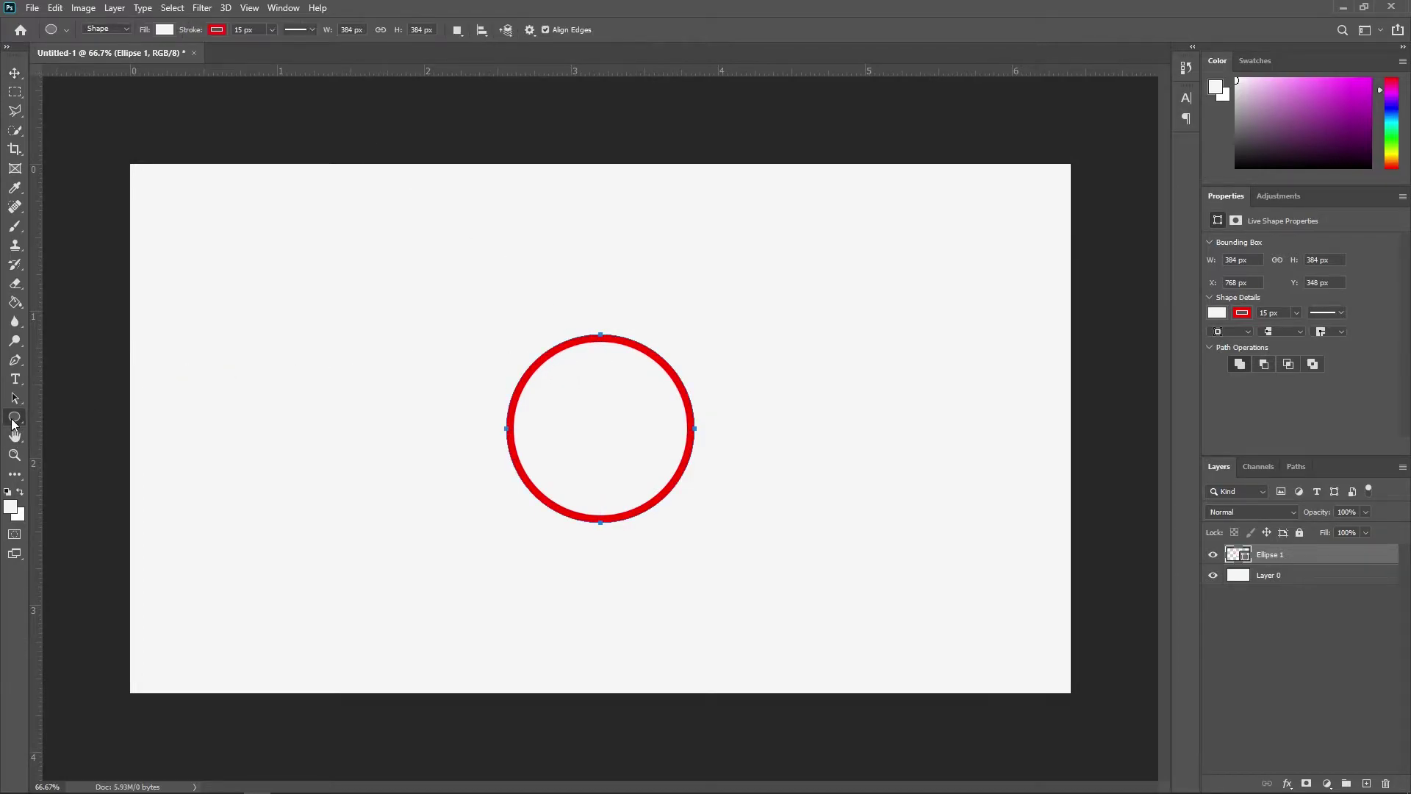
left_click(217, 31)
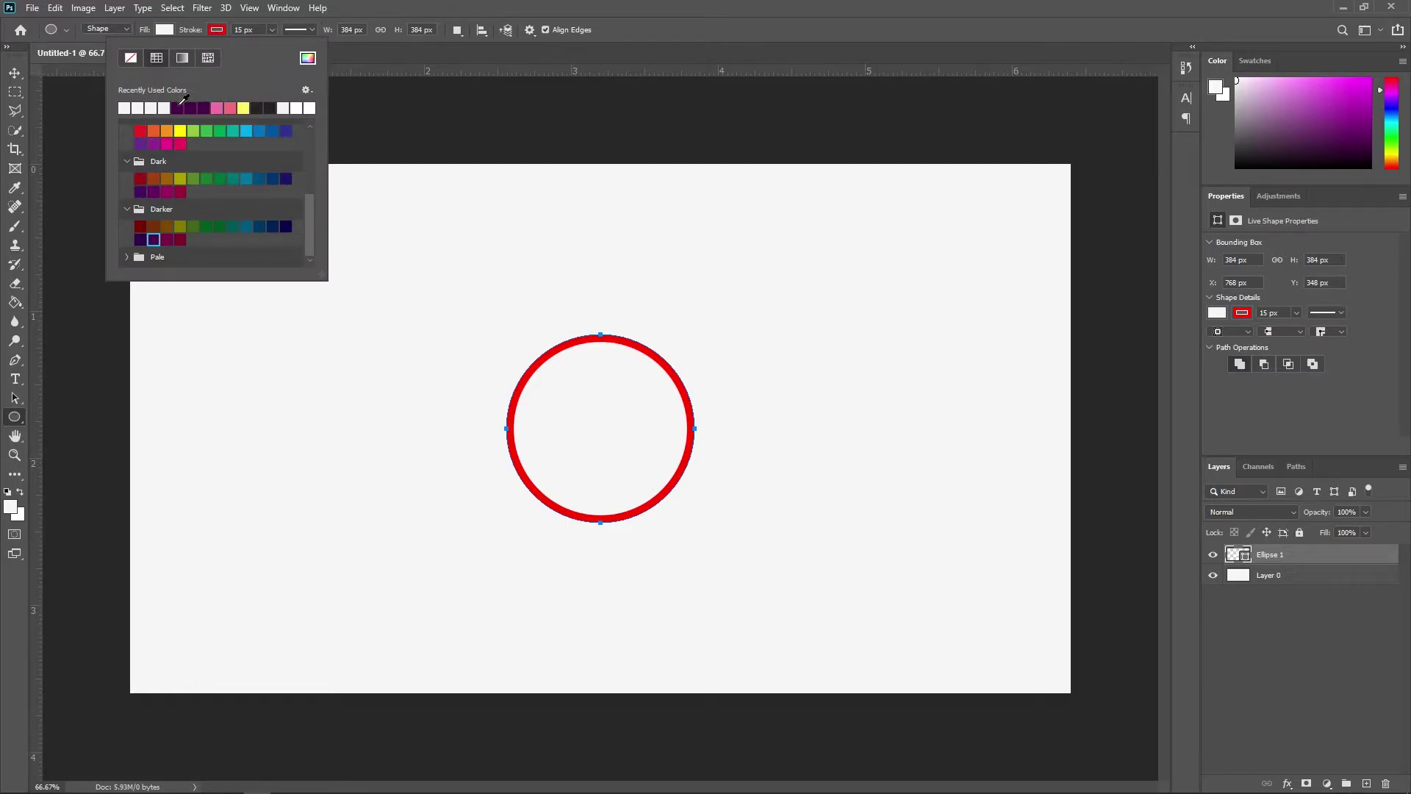
scroll(183, 177, "up", 5)
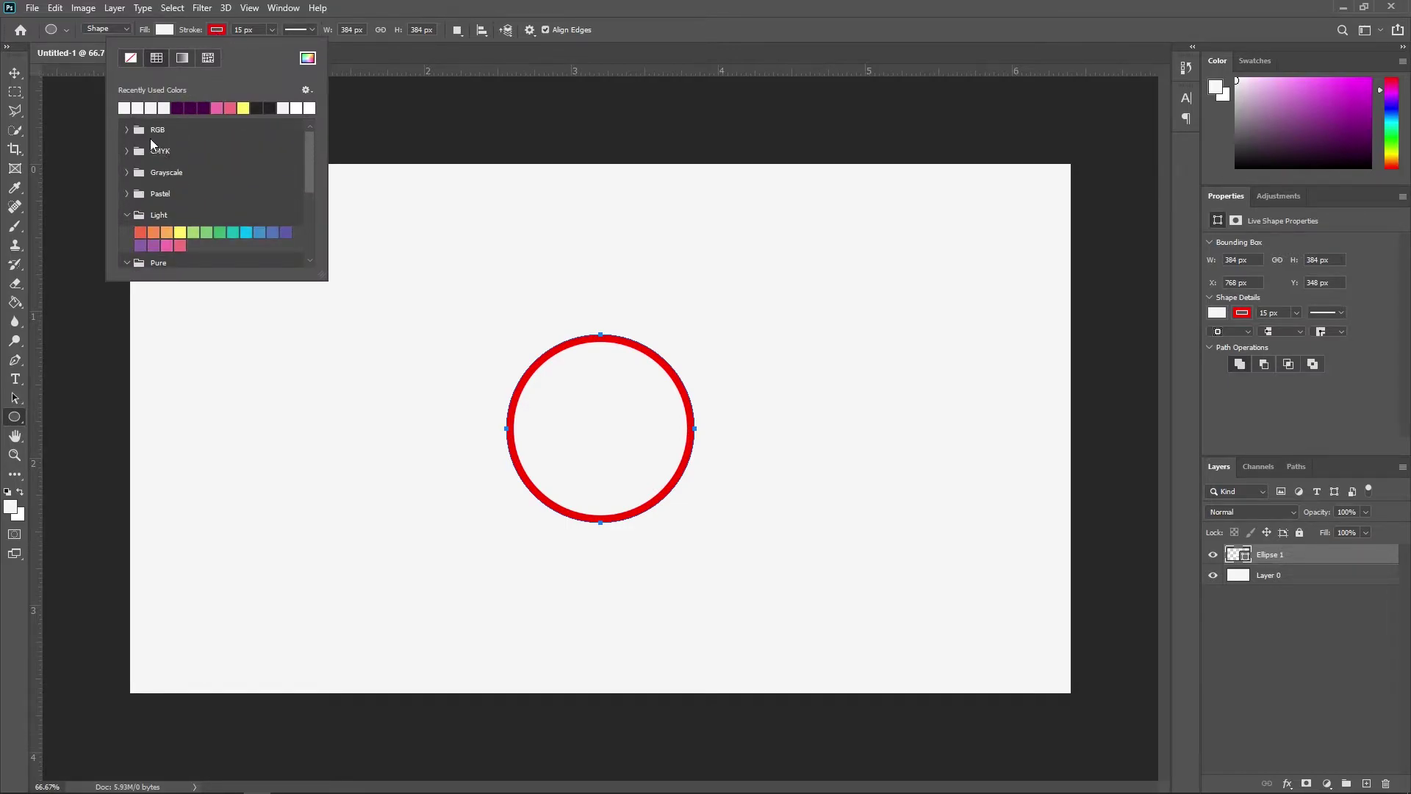
scroll(164, 188, "down", 3)
scroll(172, 162, "down", 2)
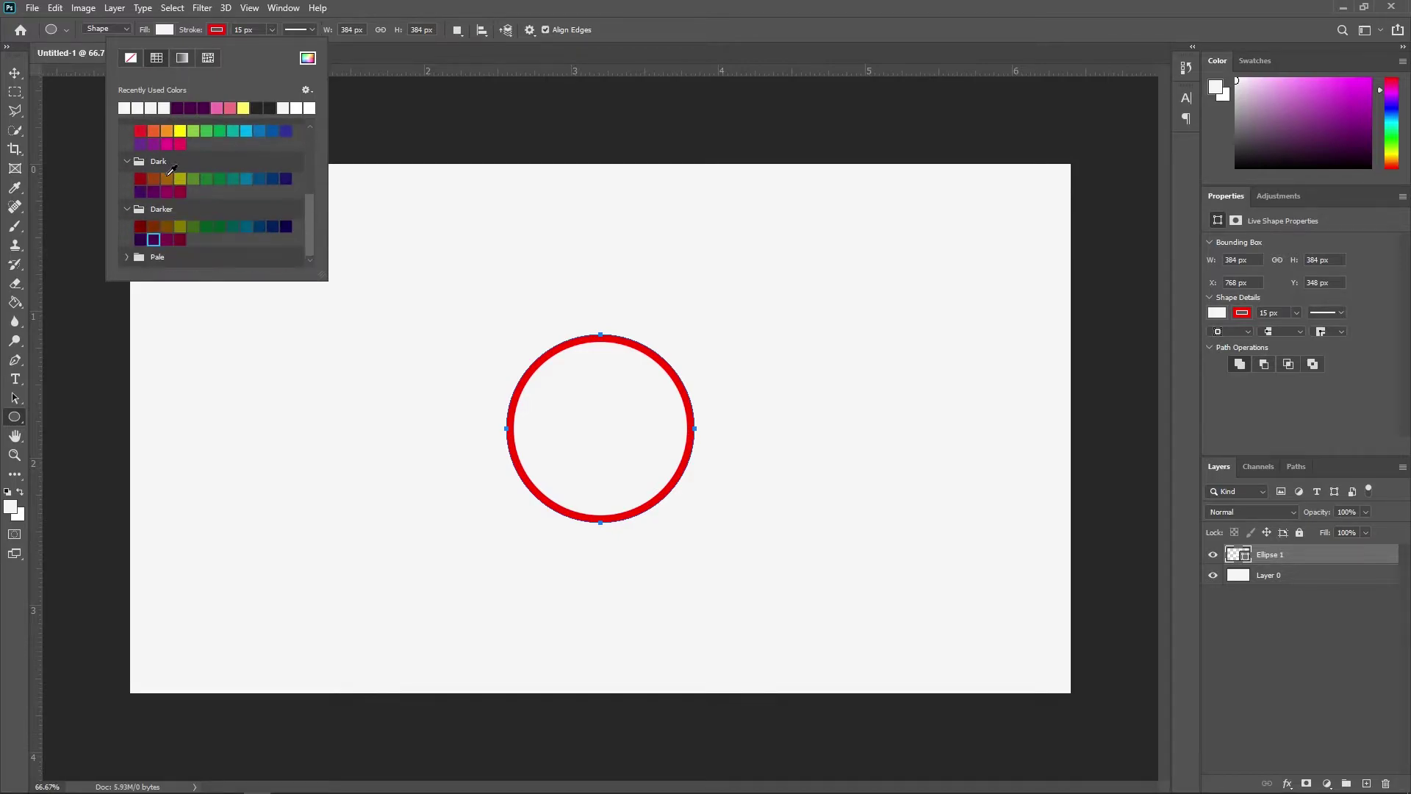
left_click(153, 241)
left_click(588, 48)
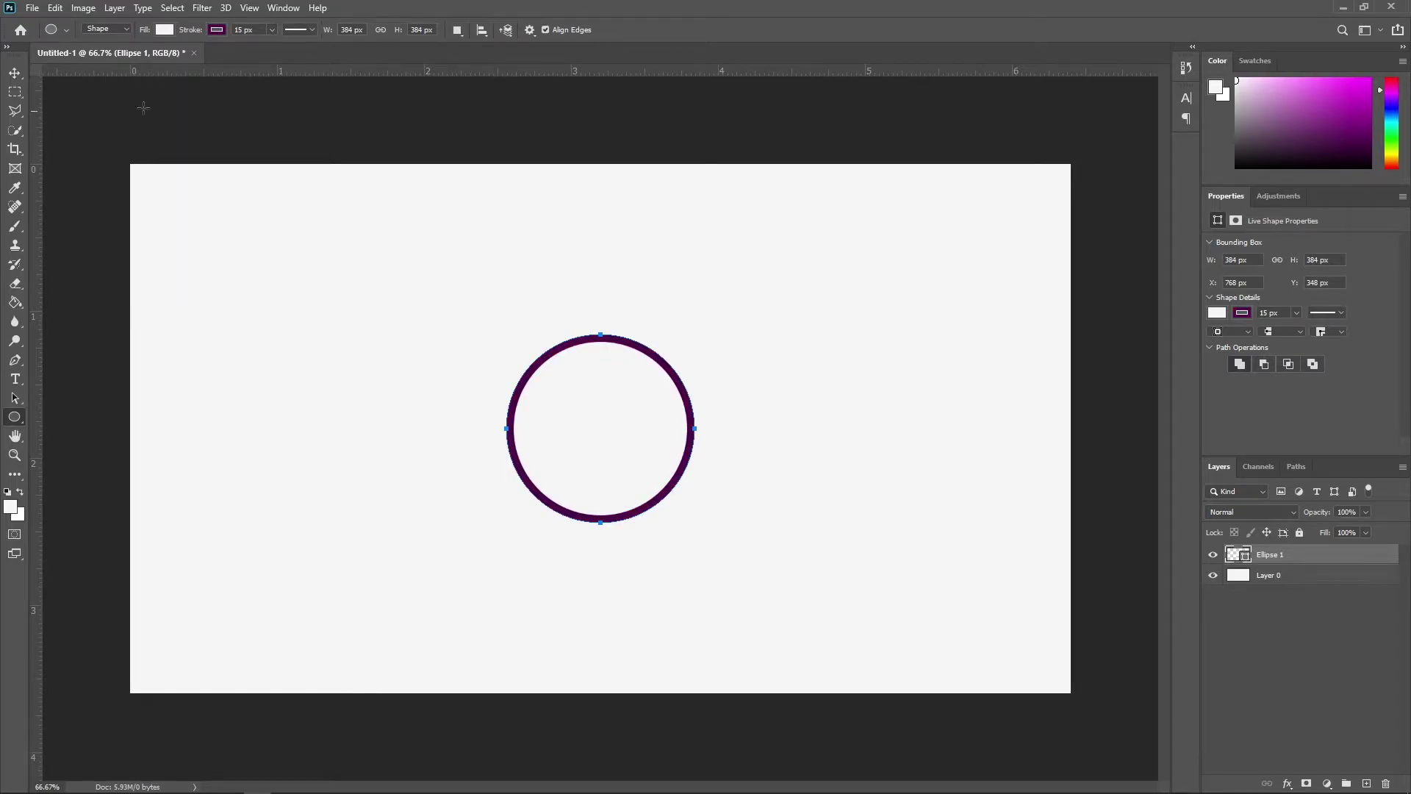
left_click(15, 73)
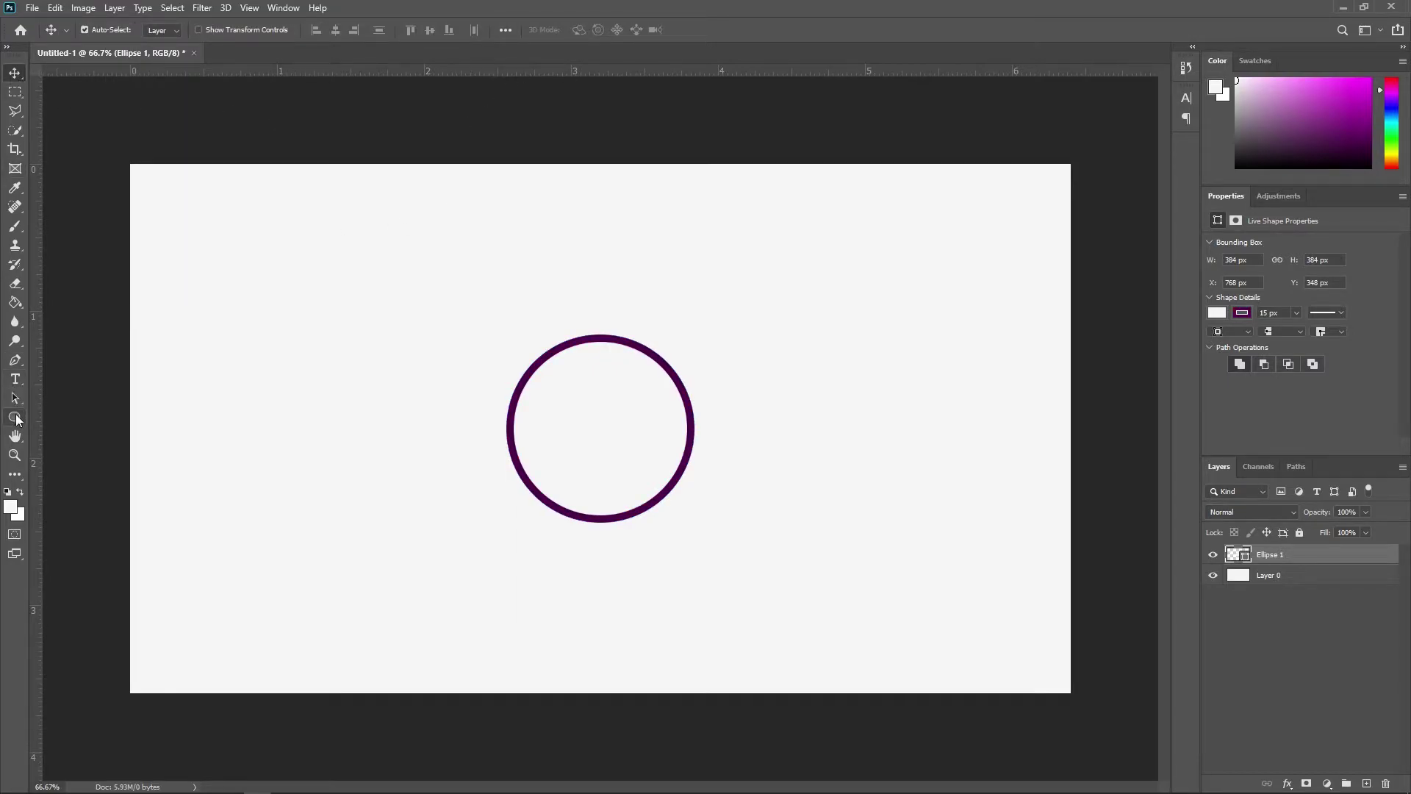
Step: Draw a square about 315 px wide overlapping the circle and give it the same dark purple stroke
left_click(16, 419)
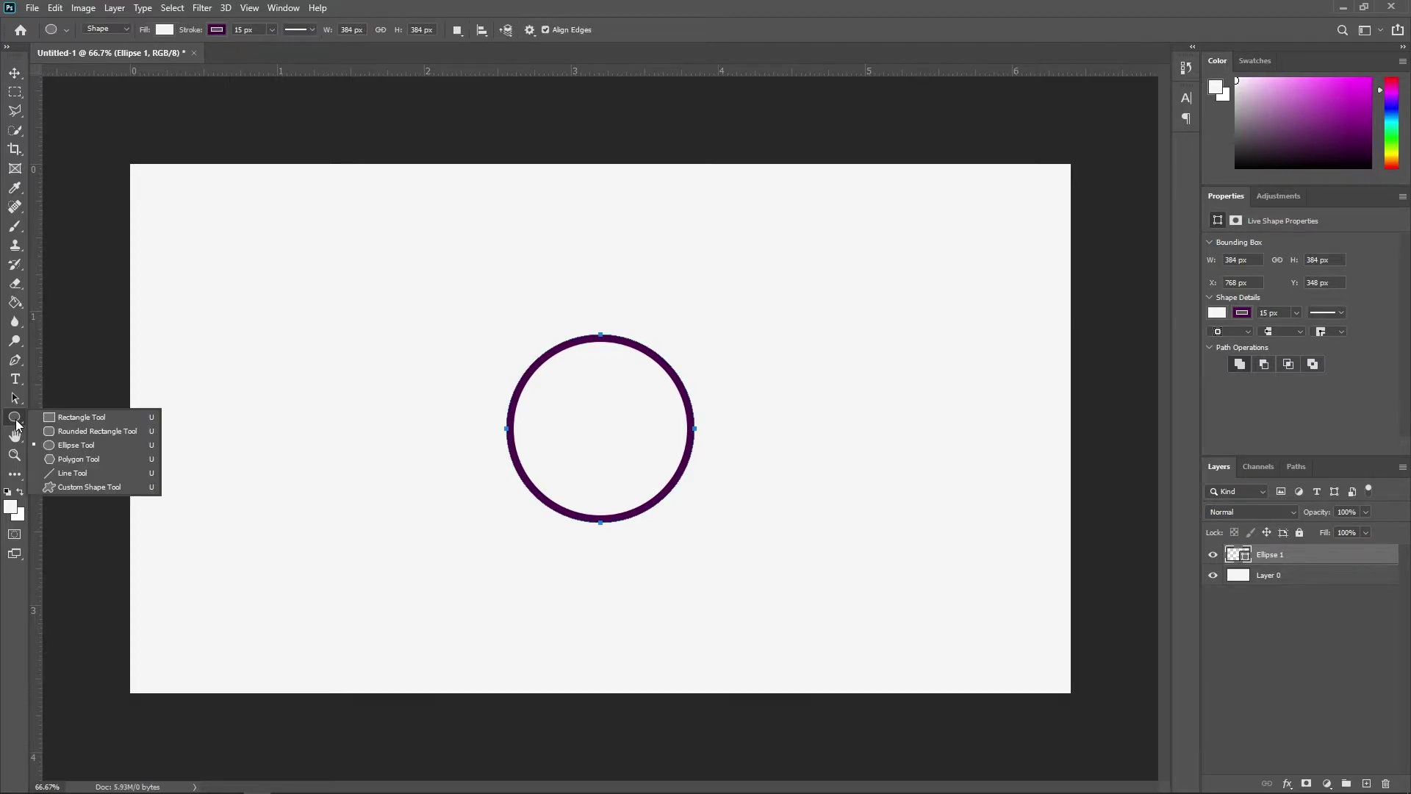
left_click(103, 418)
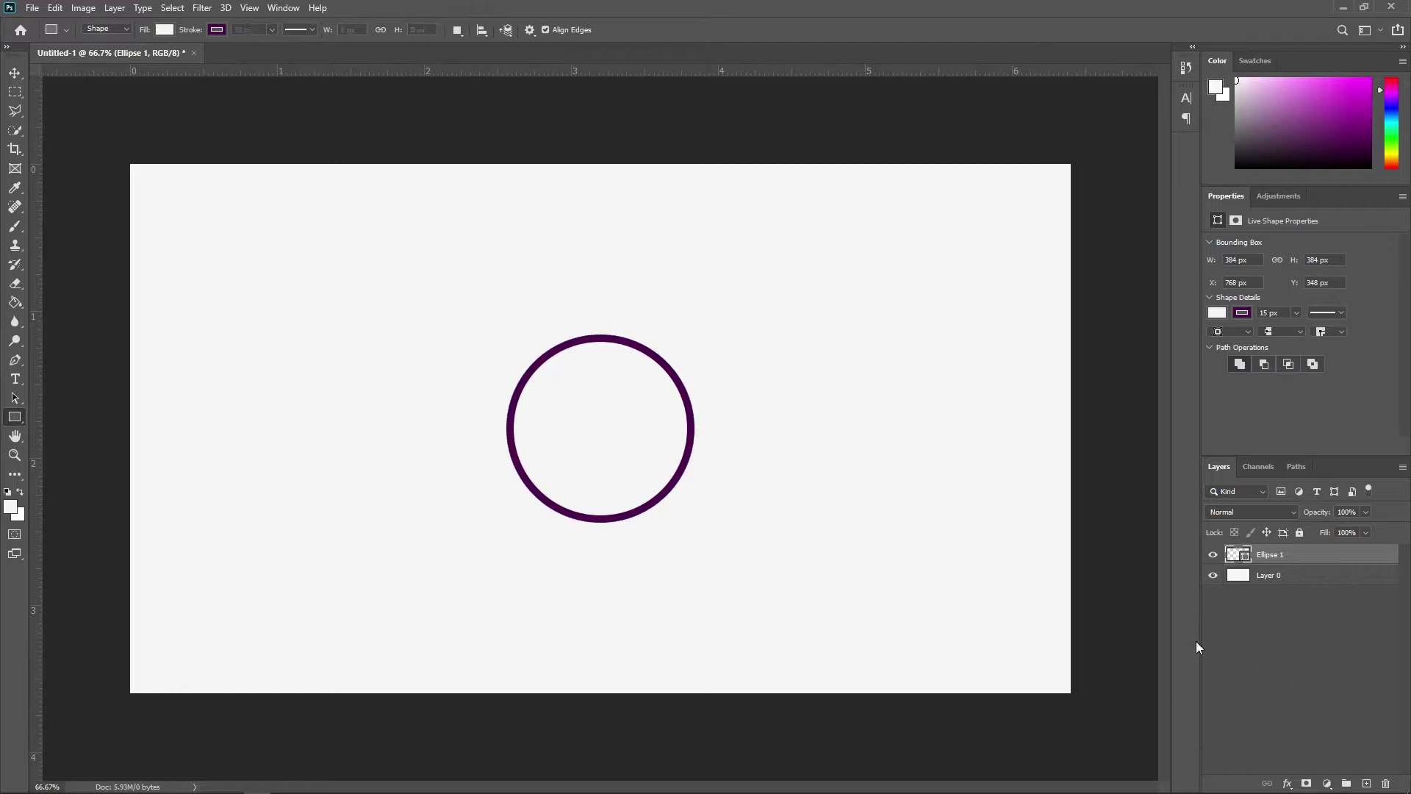
left_click(1236, 659)
left_click_drag(596, 425, 391, 273)
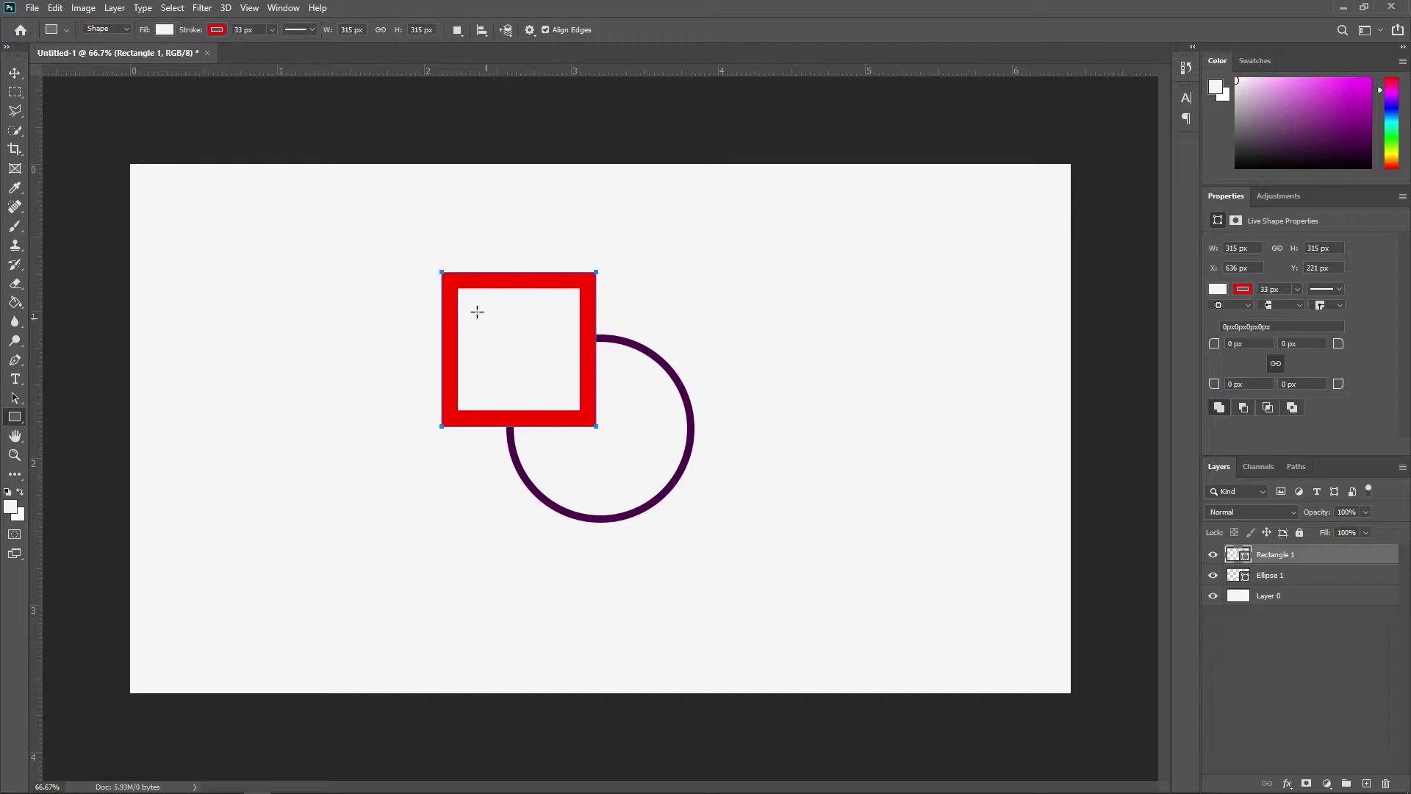
left_click(217, 29)
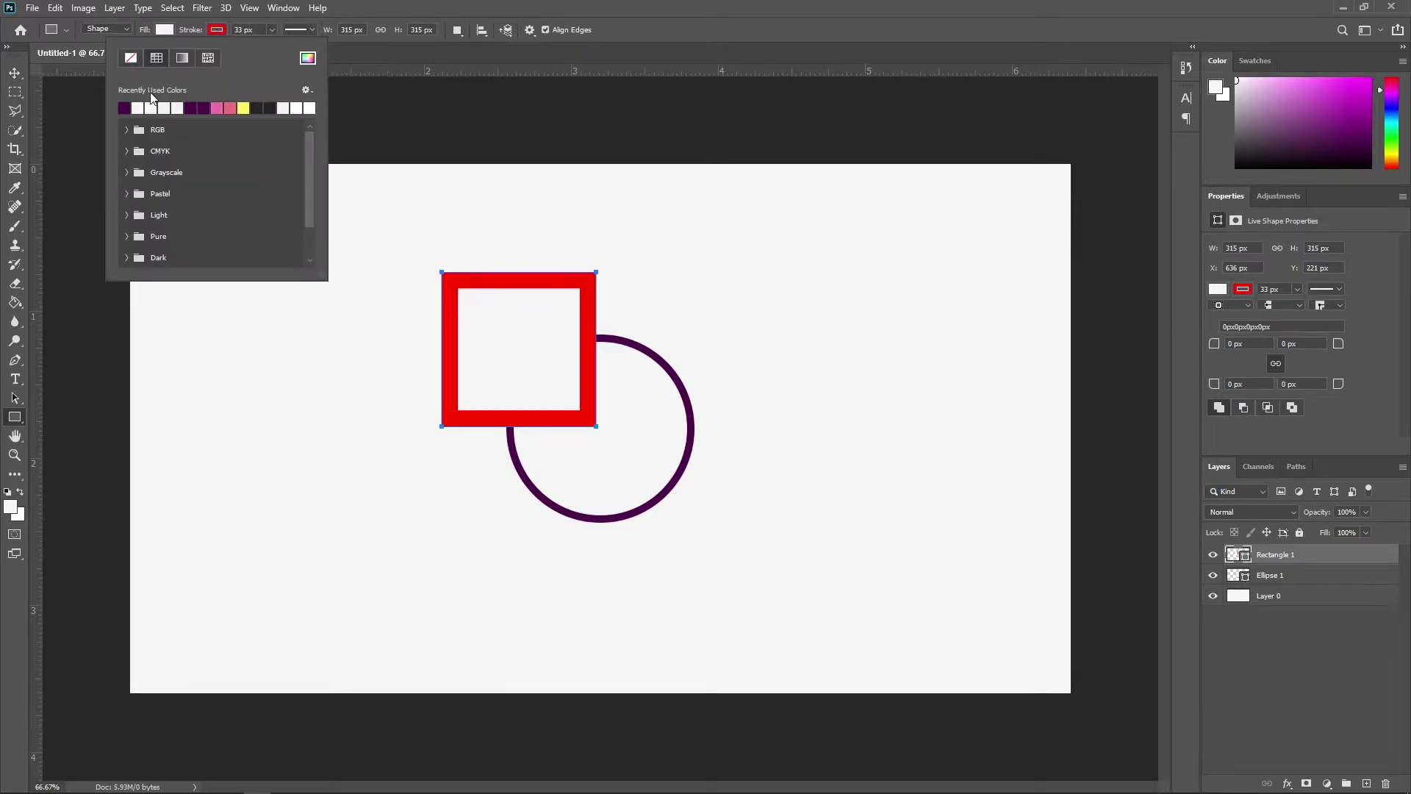
left_click(124, 108)
Step: Centre the square on the circle and place its layer beneath the Ellipse 1 layer
left_click(15, 73)
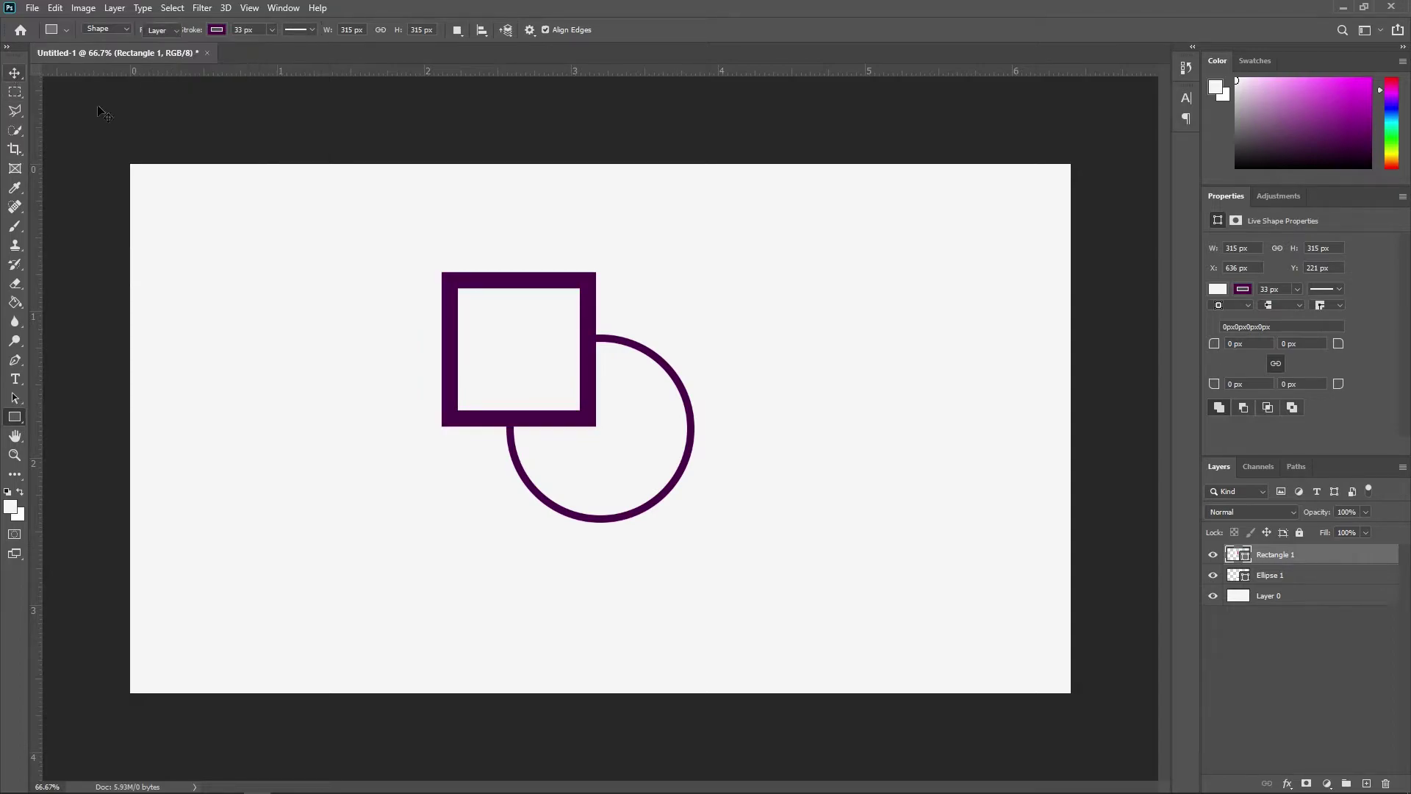
left_click_drag(514, 313, 580, 407)
left_click_drag(1299, 564, 1294, 584)
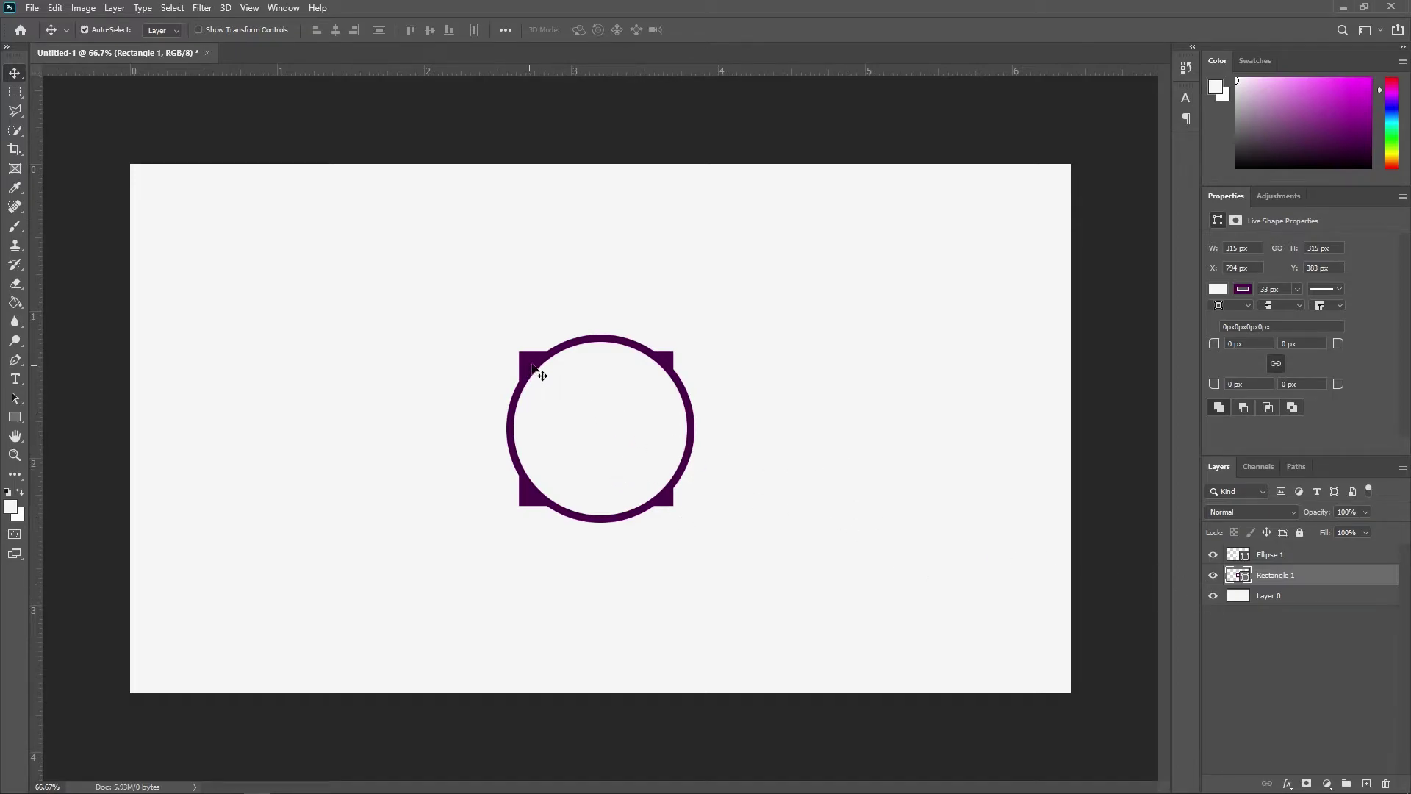
left_click_drag(529, 361, 538, 361)
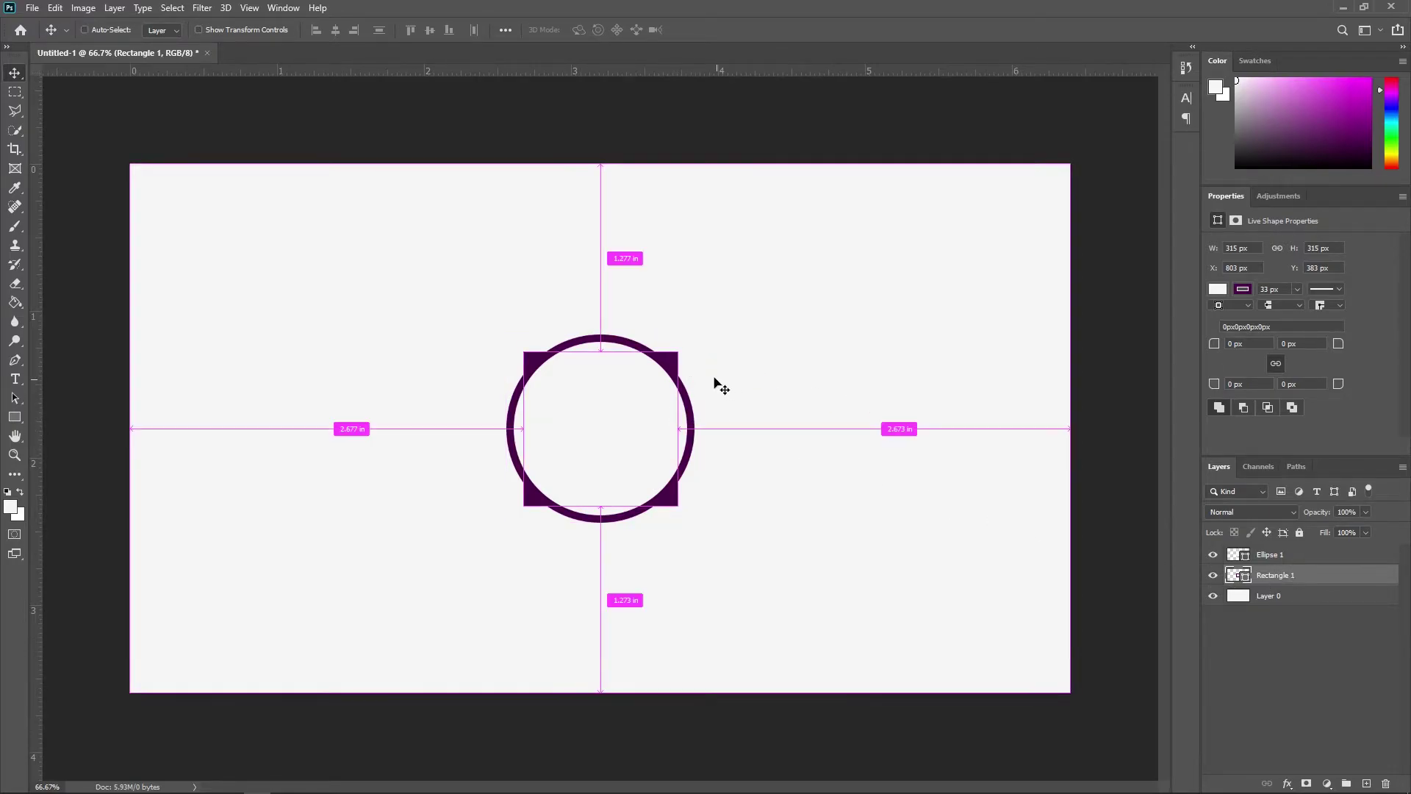
Step: Rotate the square 45 degrees so its corners project evenly around the circle, and deselect its layer
key("ctrl+t")
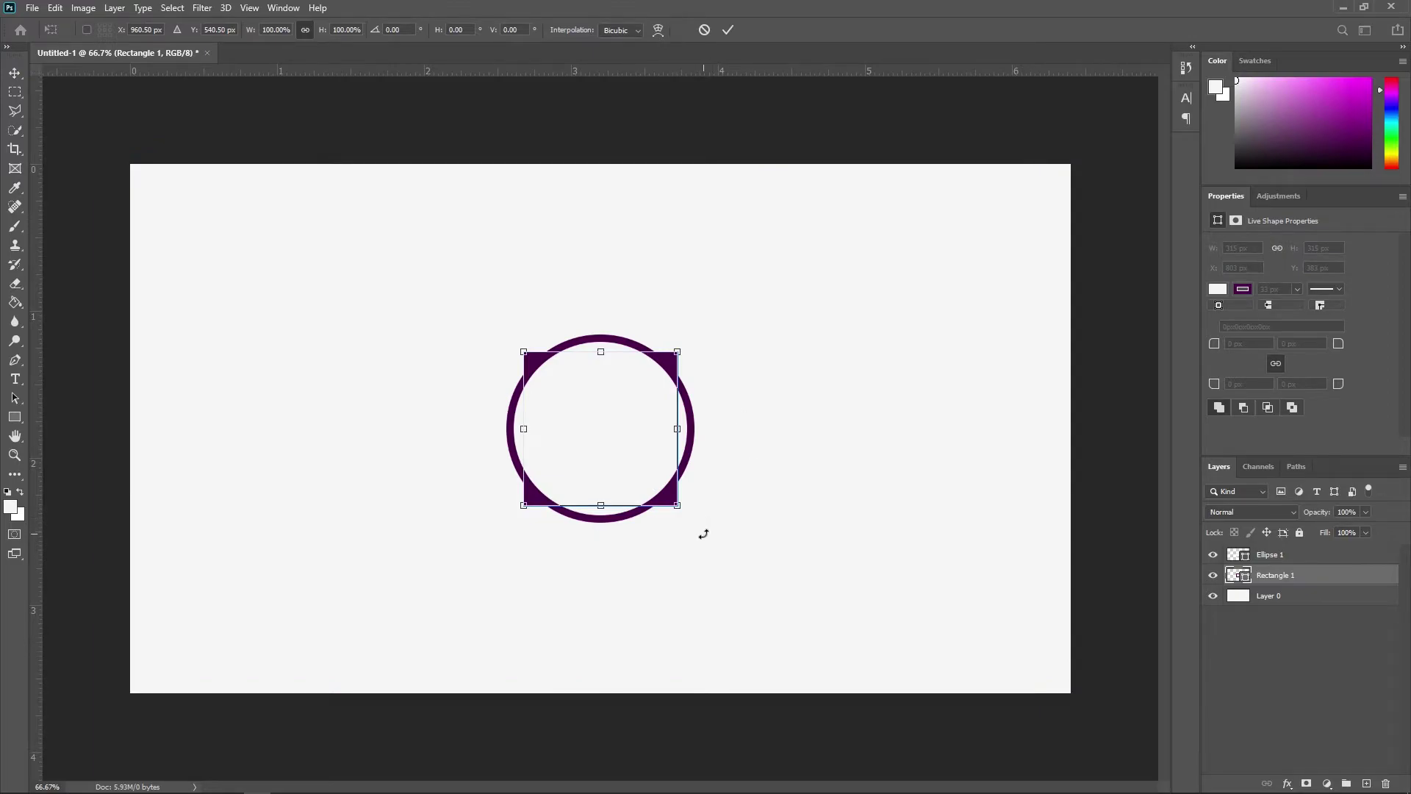
left_click_drag(703, 534, 748, 421)
left_click(728, 30)
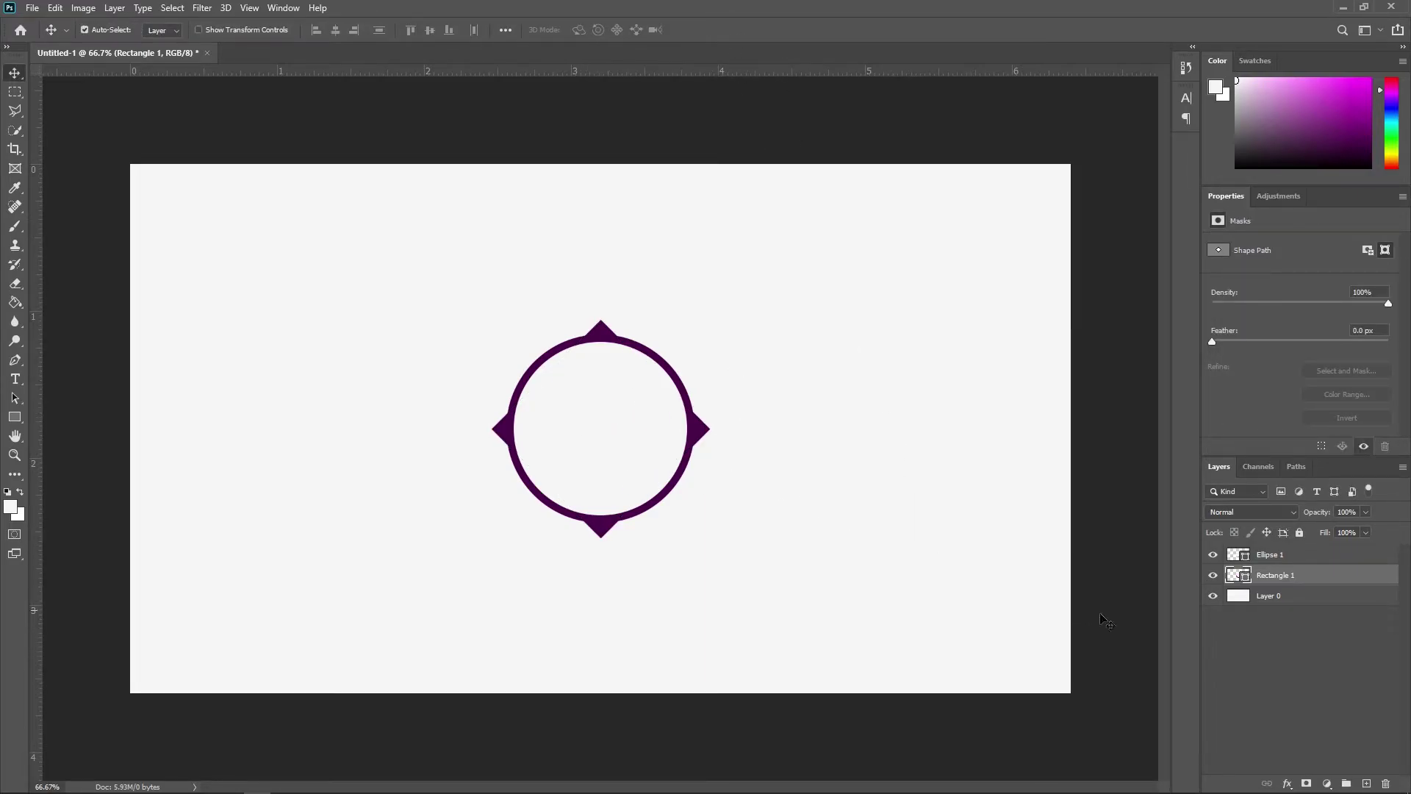
left_click(1292, 656)
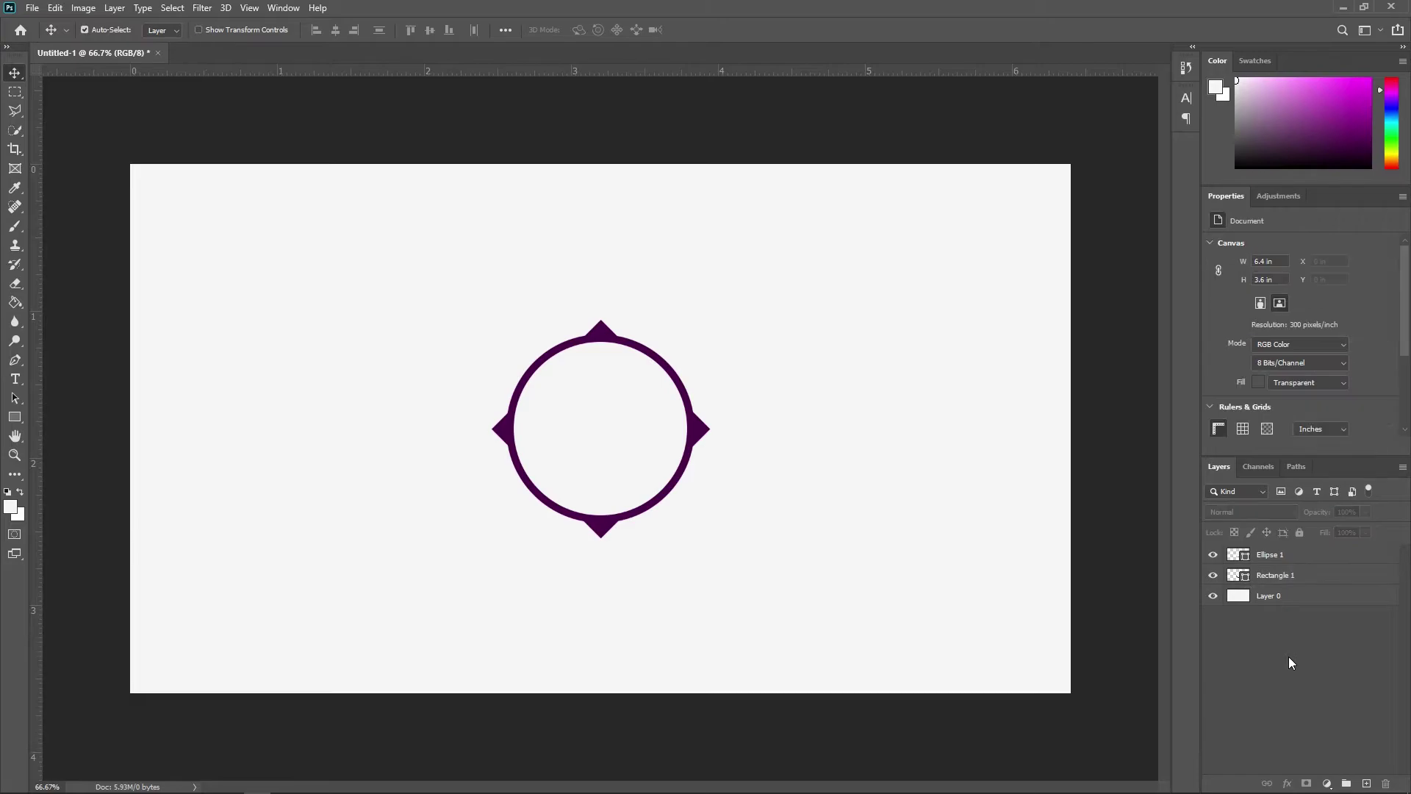
Step: Add a text layer reading MN inside the circle
left_click(15, 381)
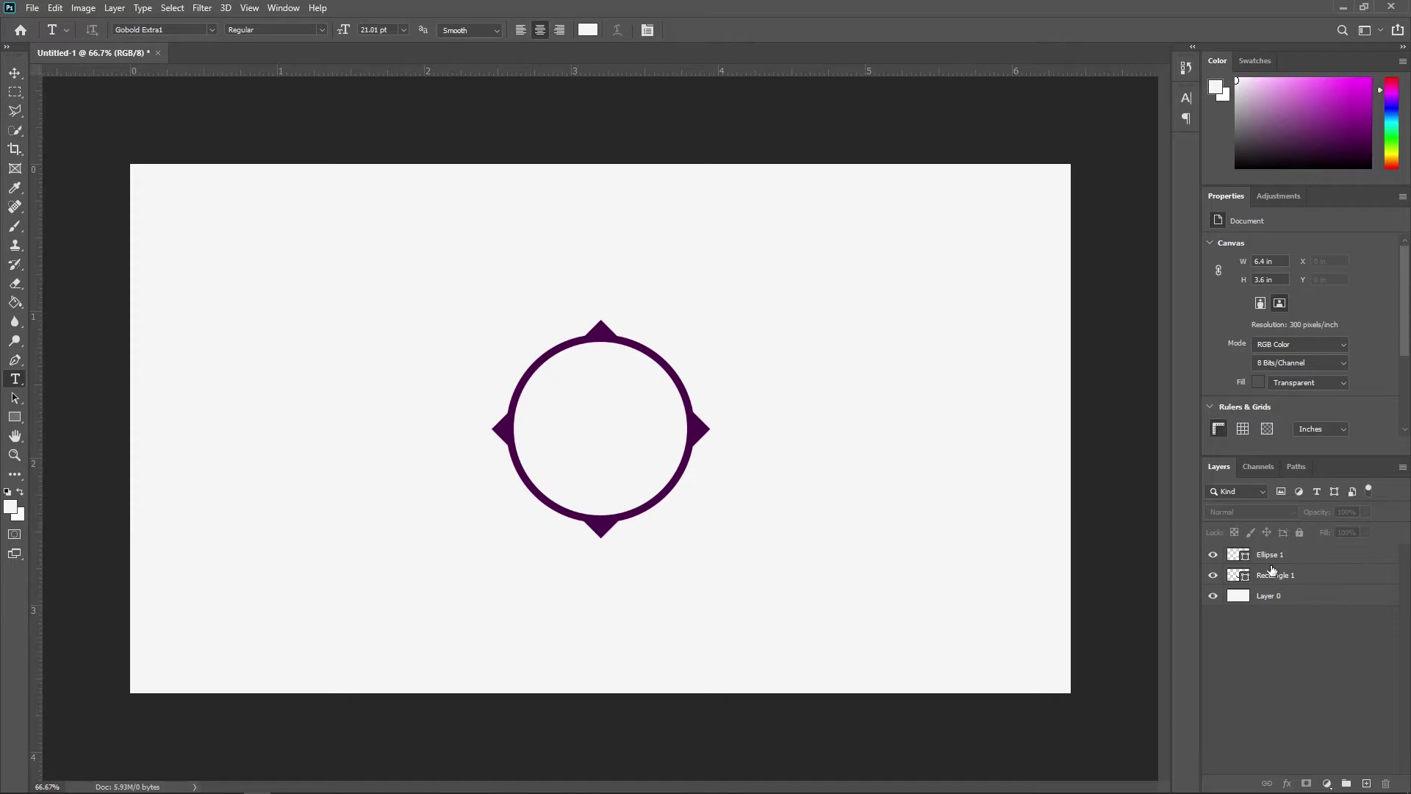
left_click(584, 429)
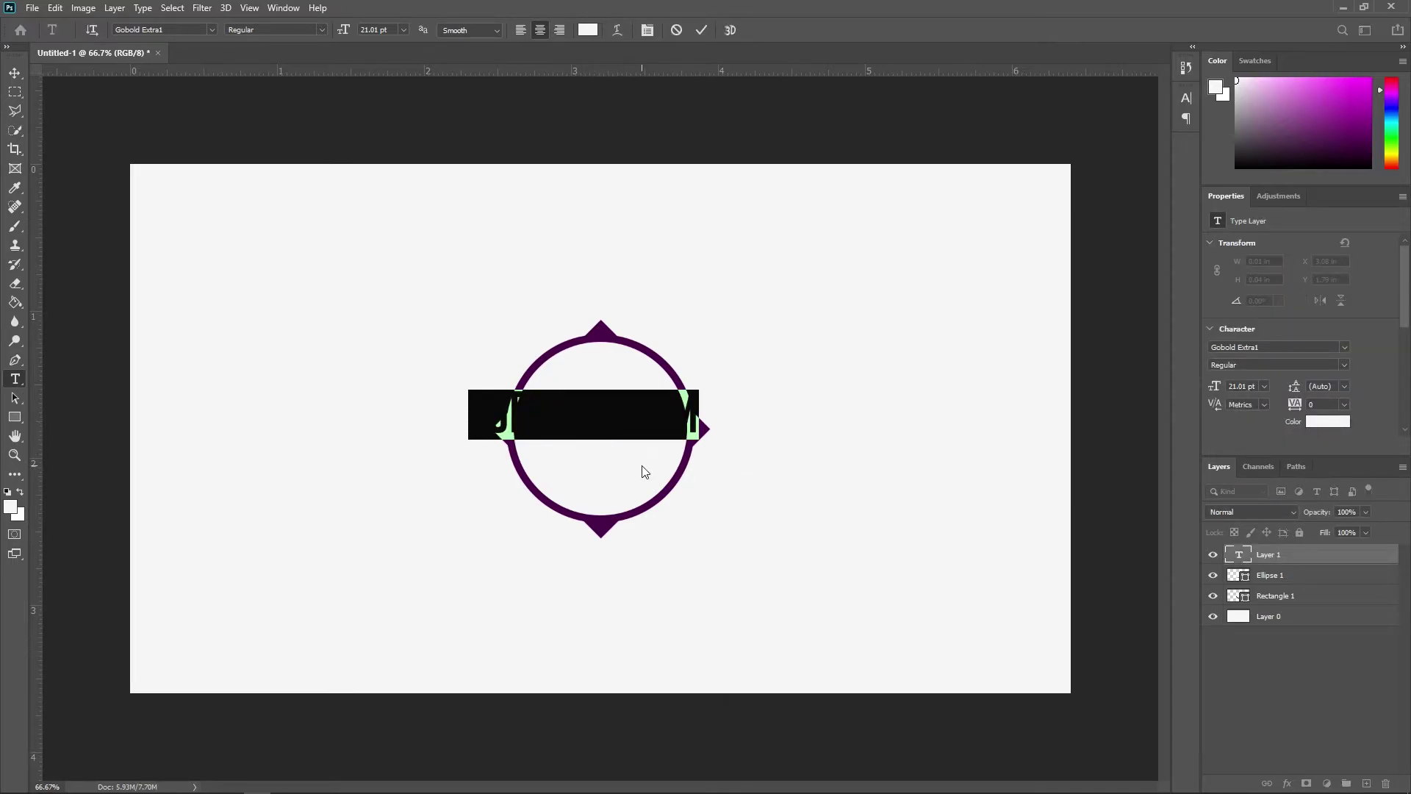
key("BackSpace")
key("ctrl+v")
double_click(586, 417)
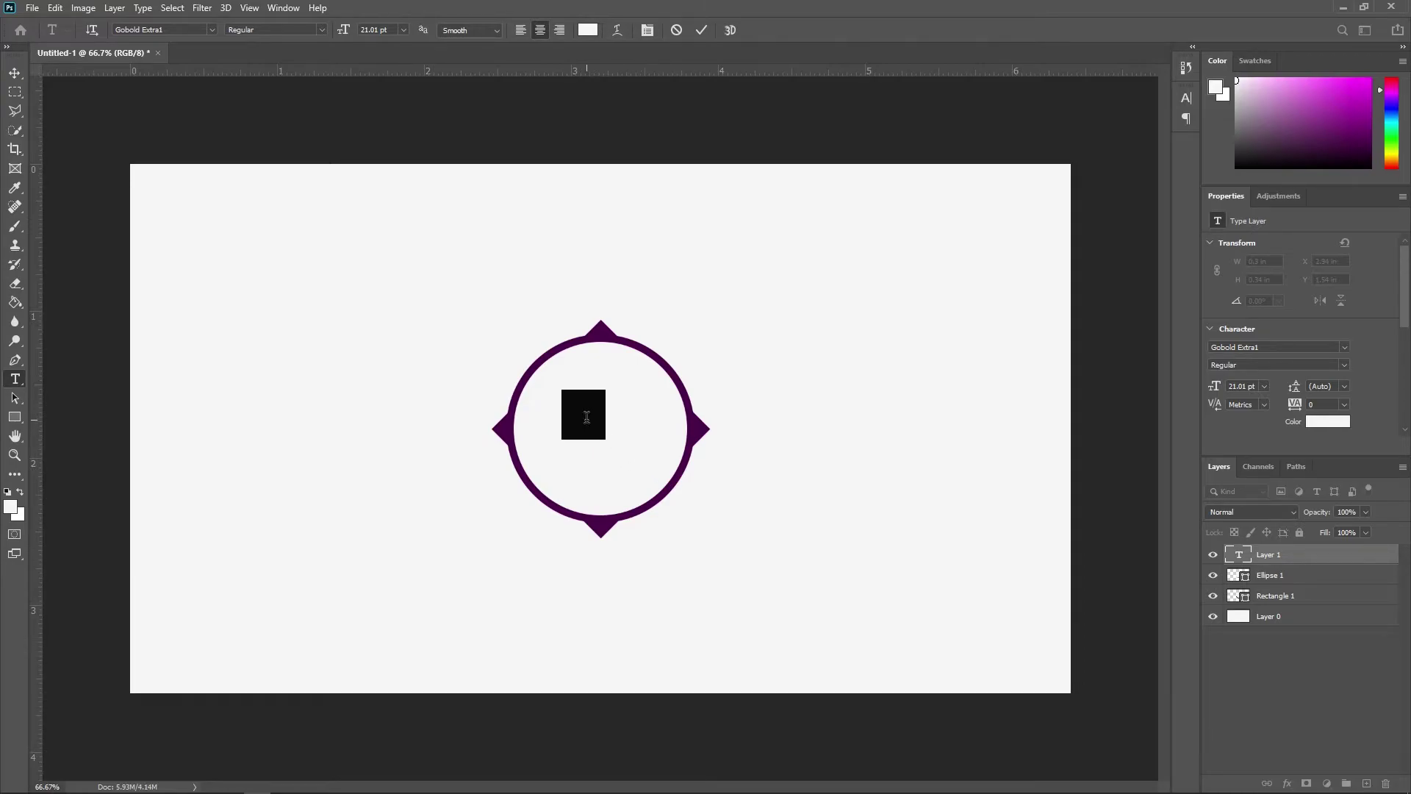
left_click(587, 417)
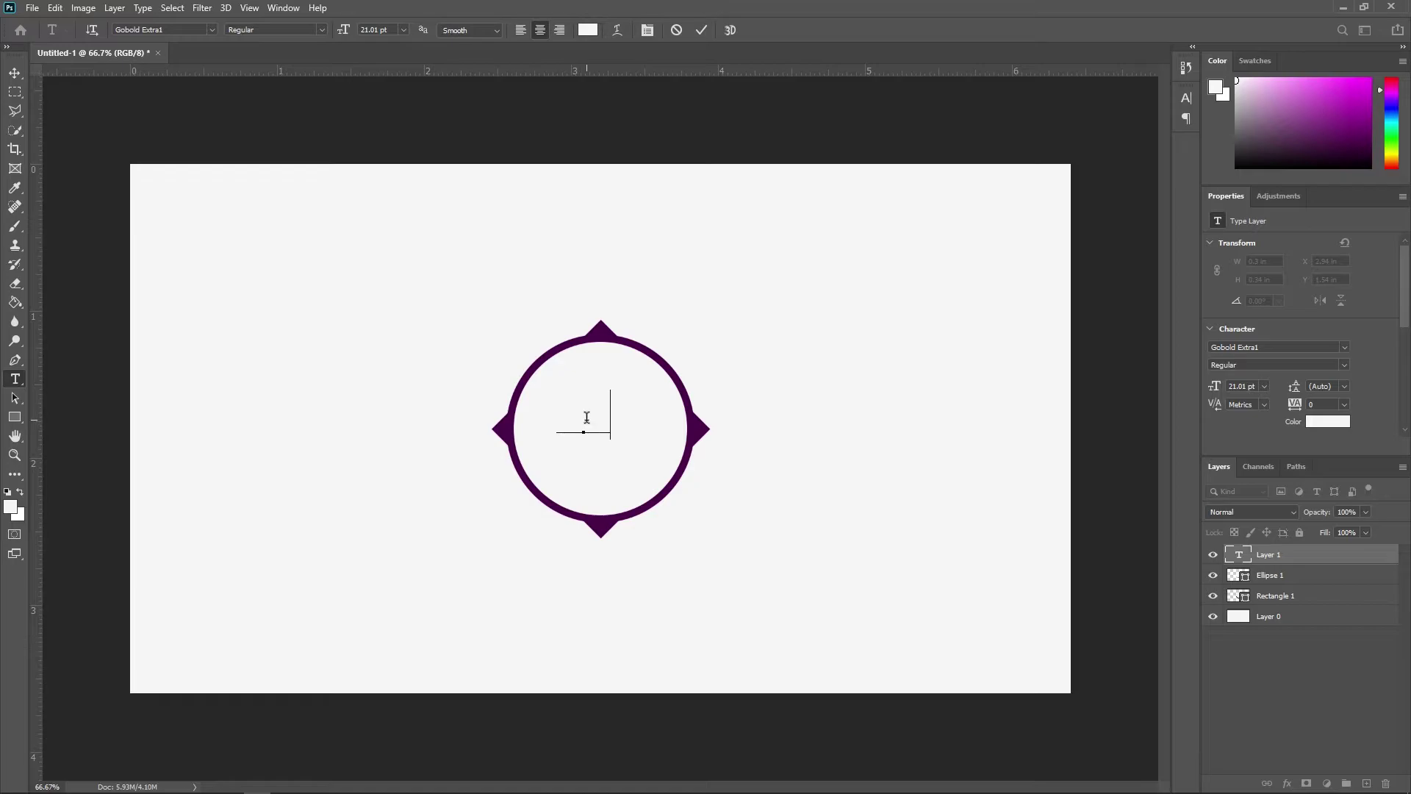
Step: Colour the MN text dark purple 4b0049 by sampling the square's upper corner, and commit the text
double_click(587, 417)
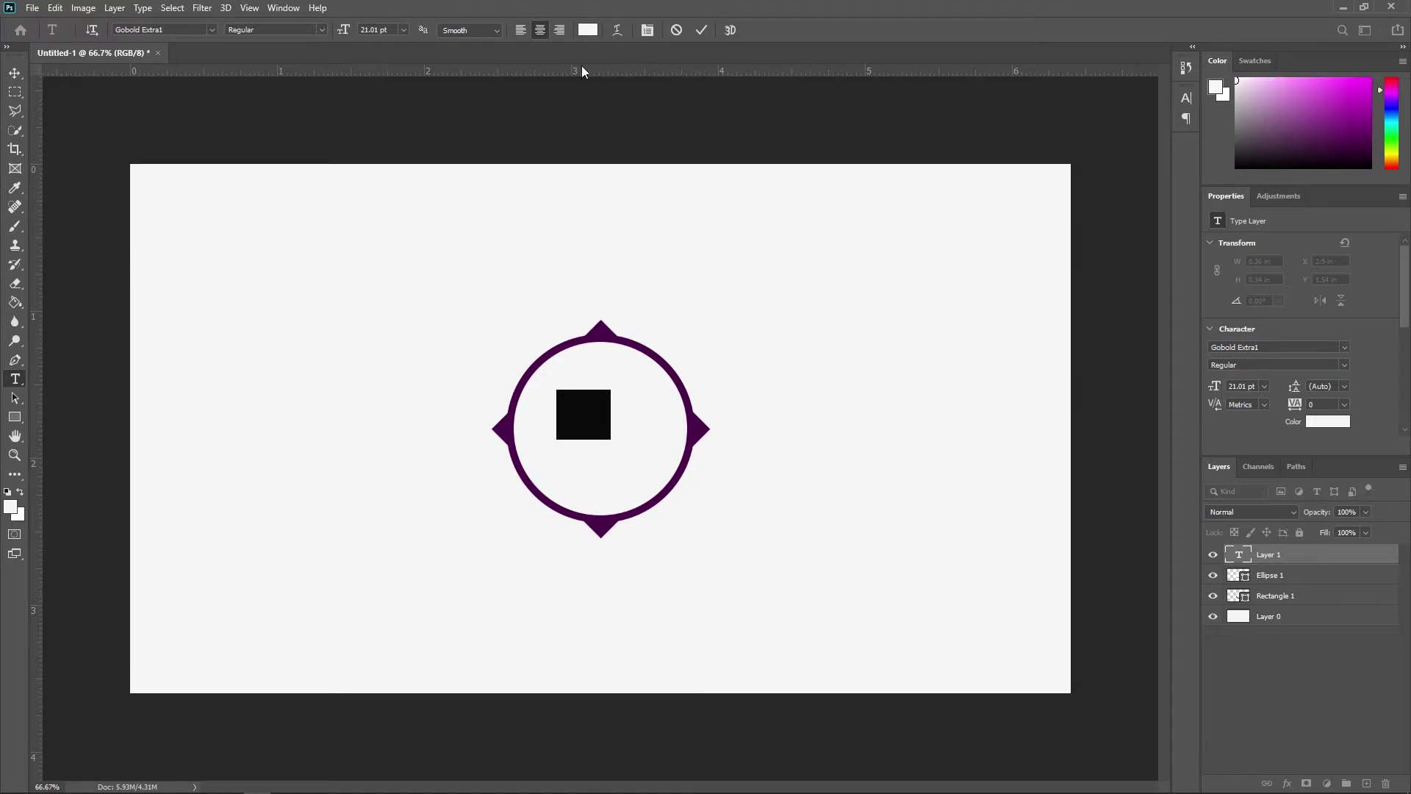
left_click(588, 29)
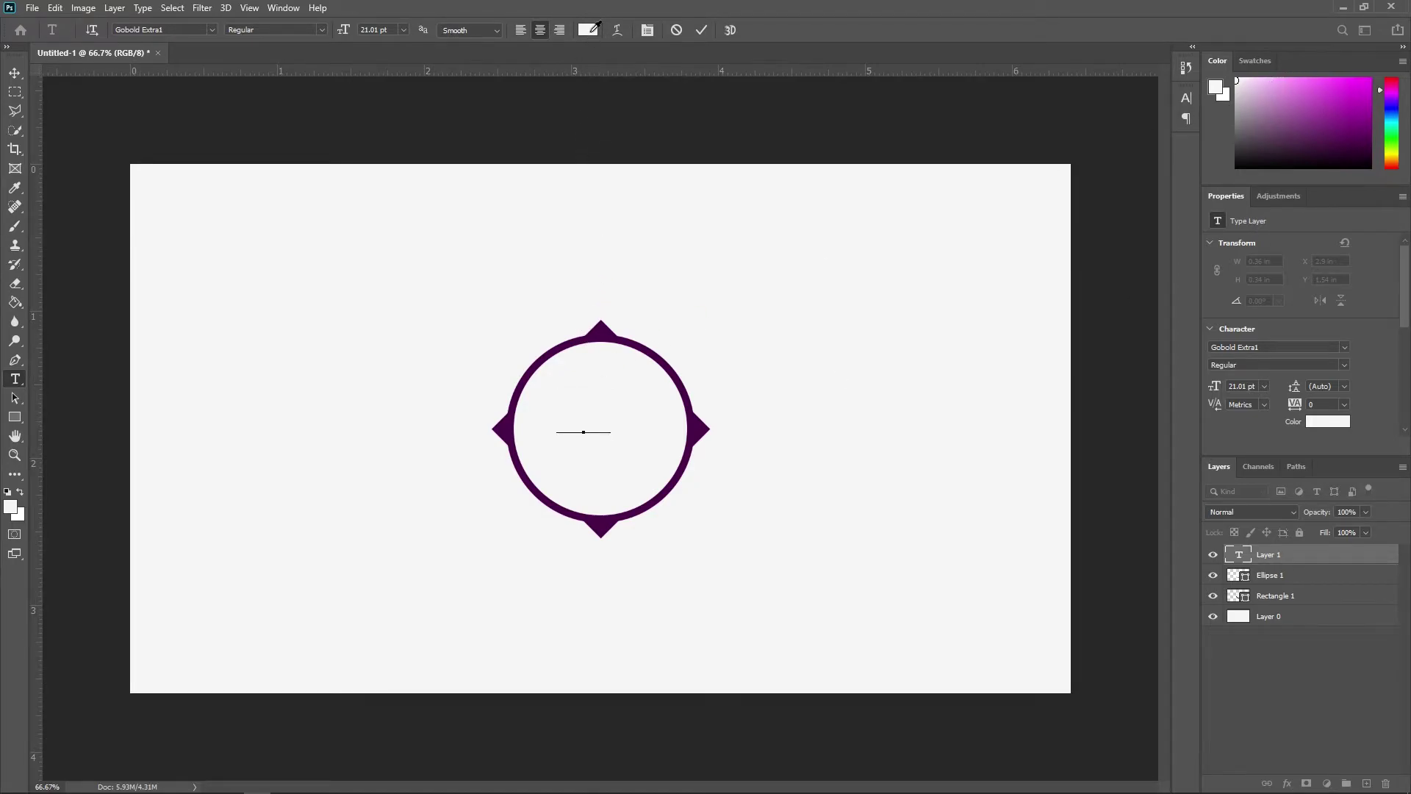
left_click(608, 325)
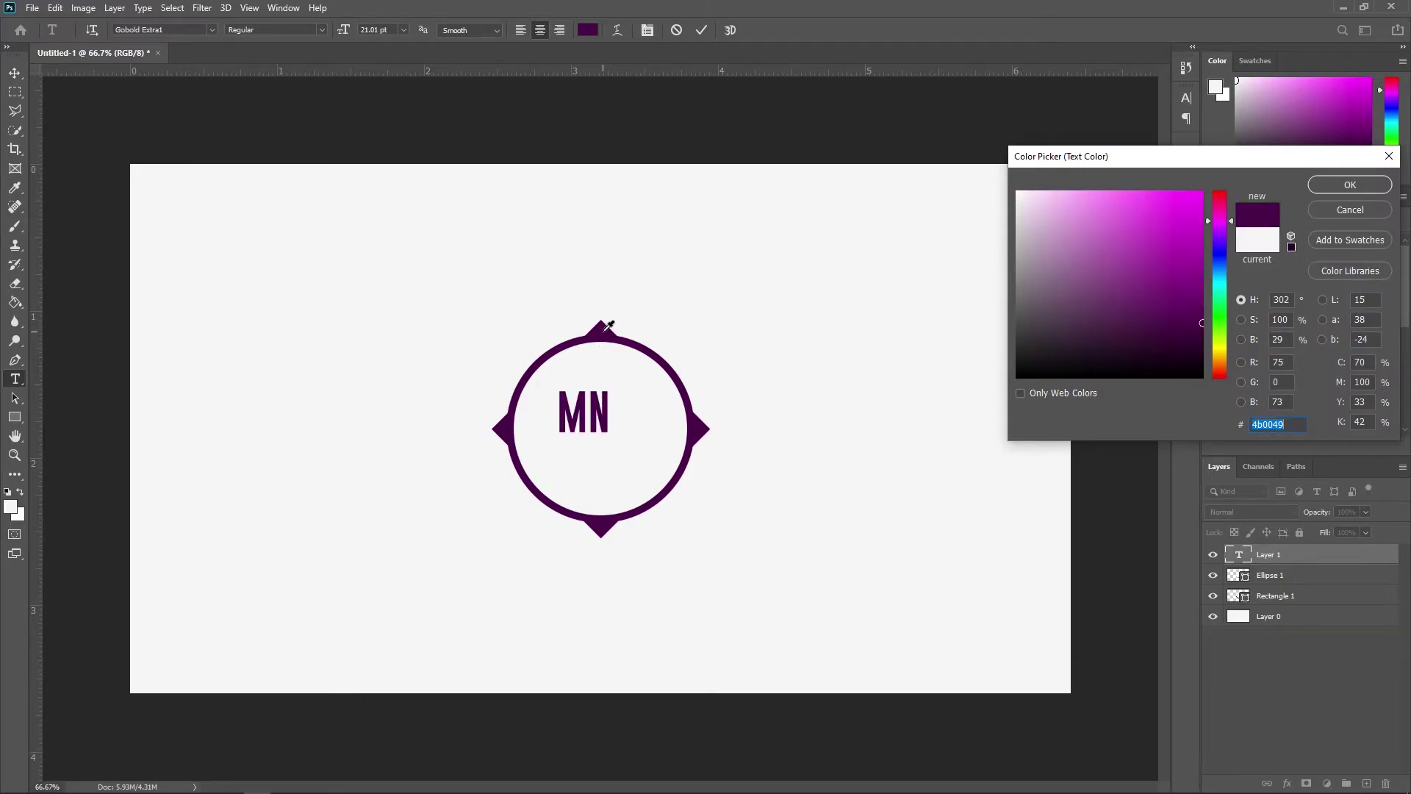
left_click(1335, 188)
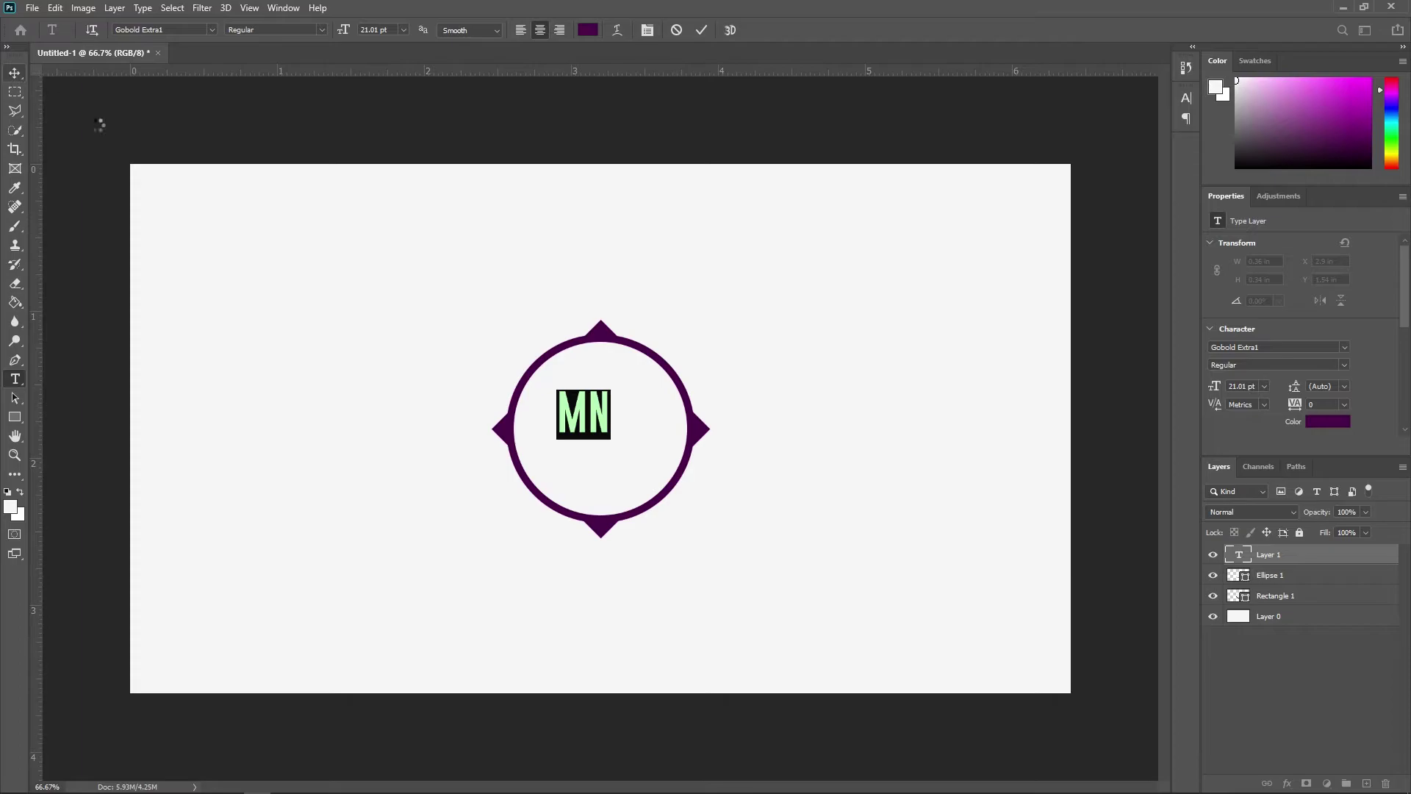
key("ctrl+Return")
Step: Move the MN text to the centre of the circle
key("v")
left_click_drag(589, 408, 606, 425)
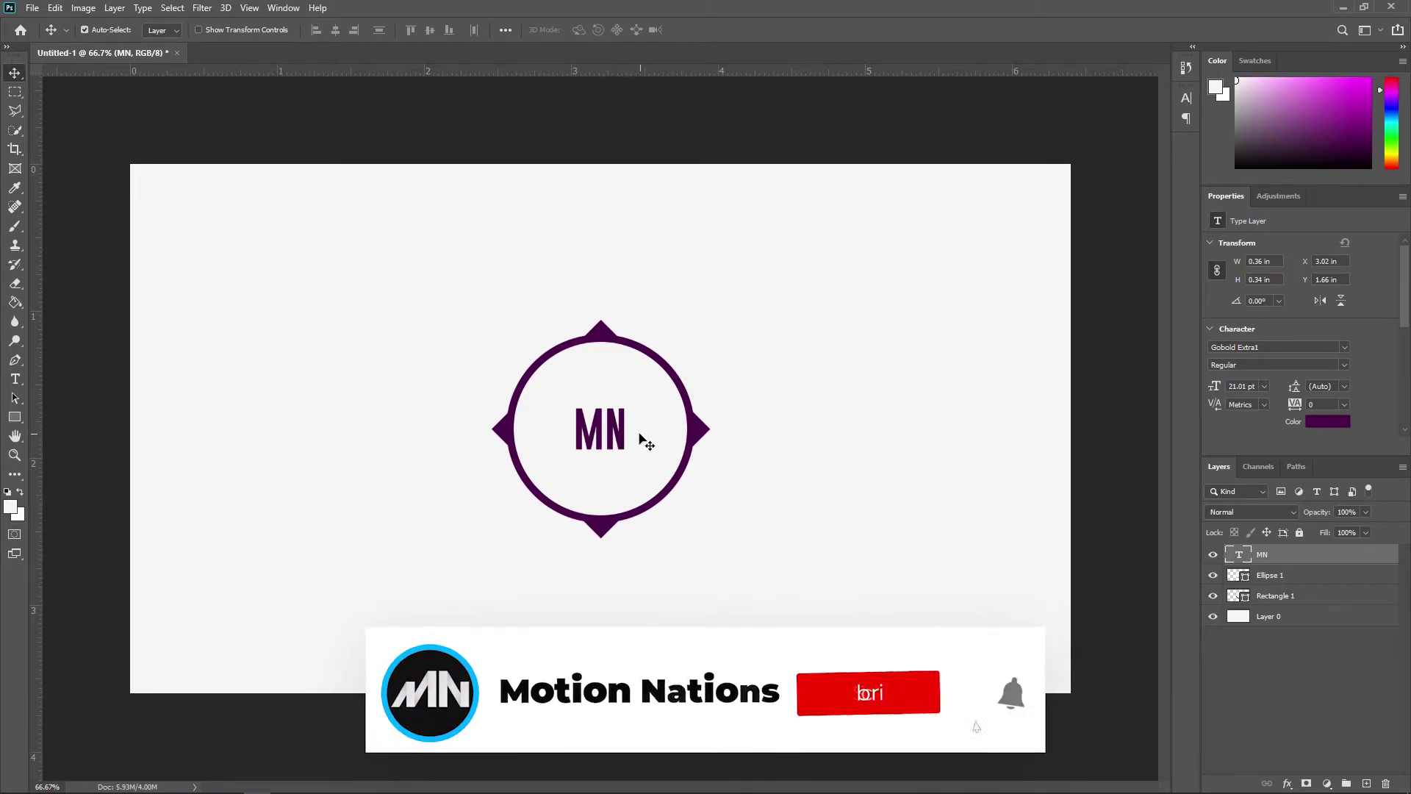
key("ctrl")
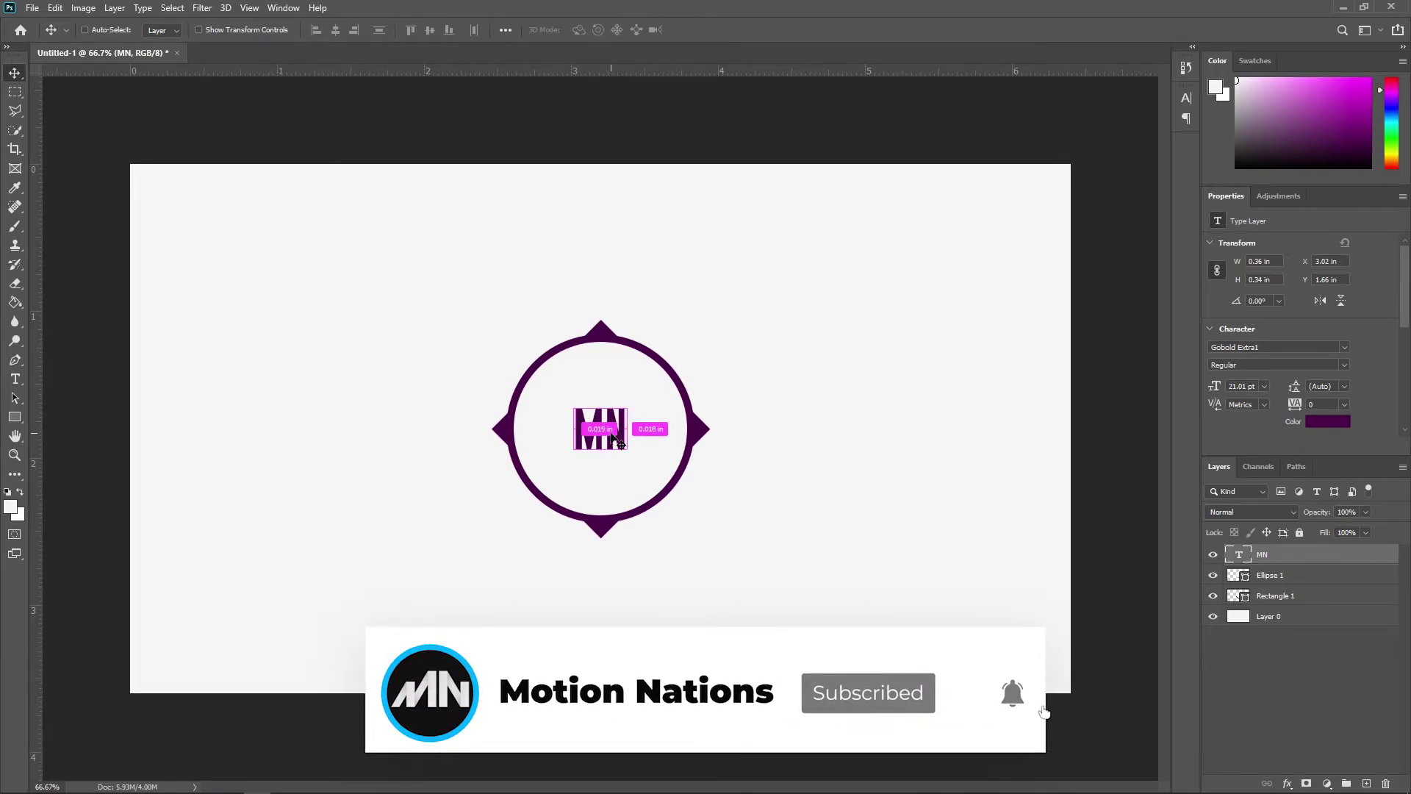
Step: Enlarge the MN text to about 0.78 in wide and shift it slightly down to centre it vertically in the circle
key("ctrl+t")
left_click_drag(627, 456, 655, 484)
left_click(734, 32)
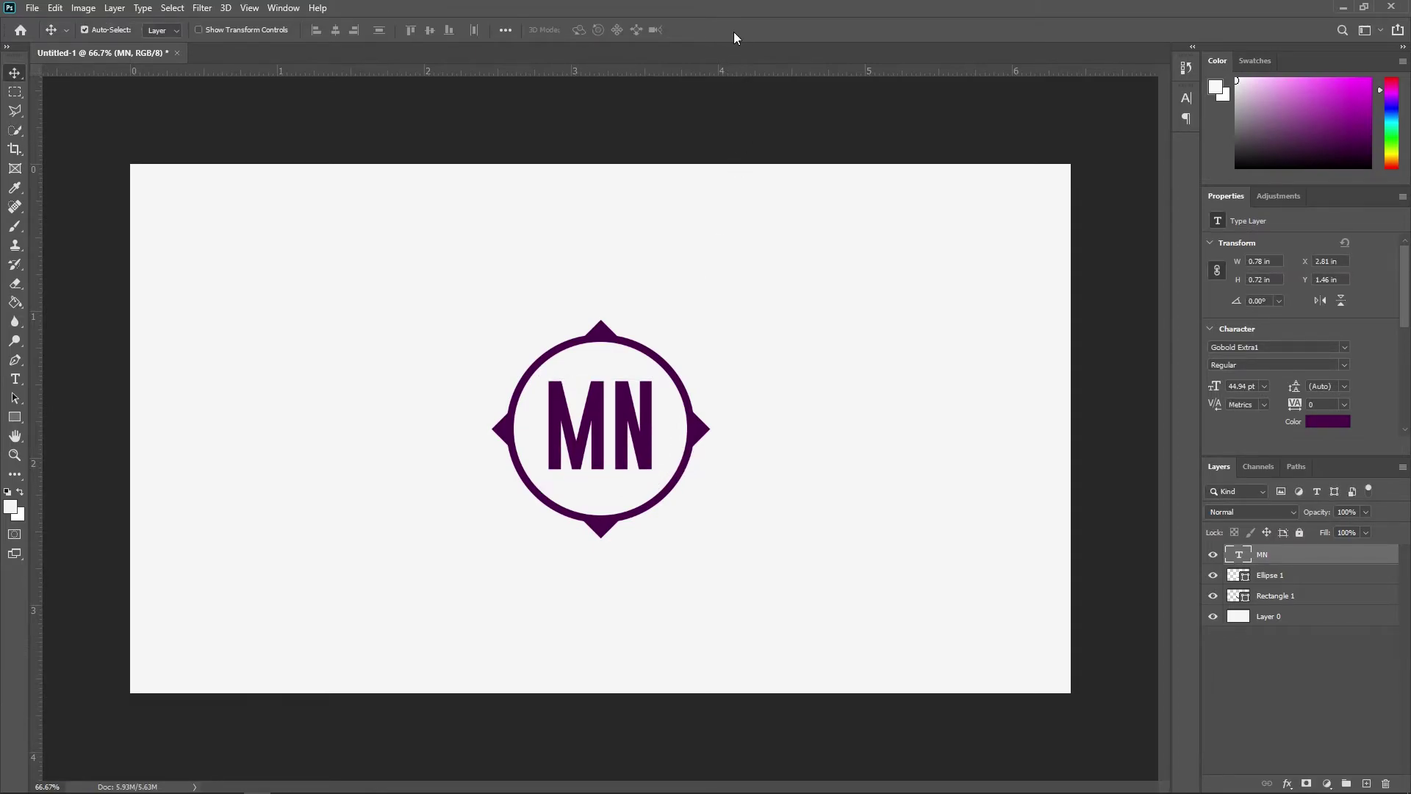
left_click(1251, 638)
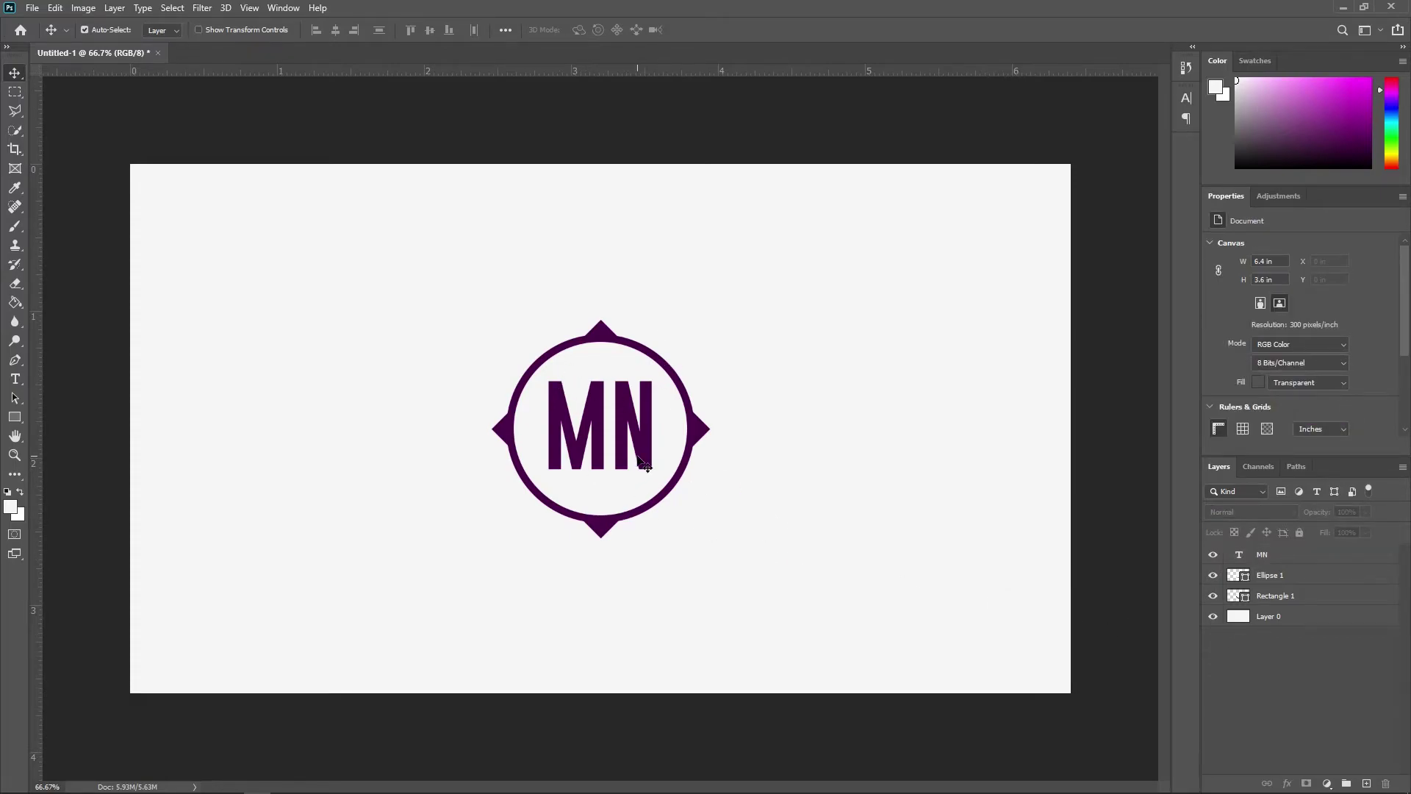
left_click_drag(627, 419, 627, 426)
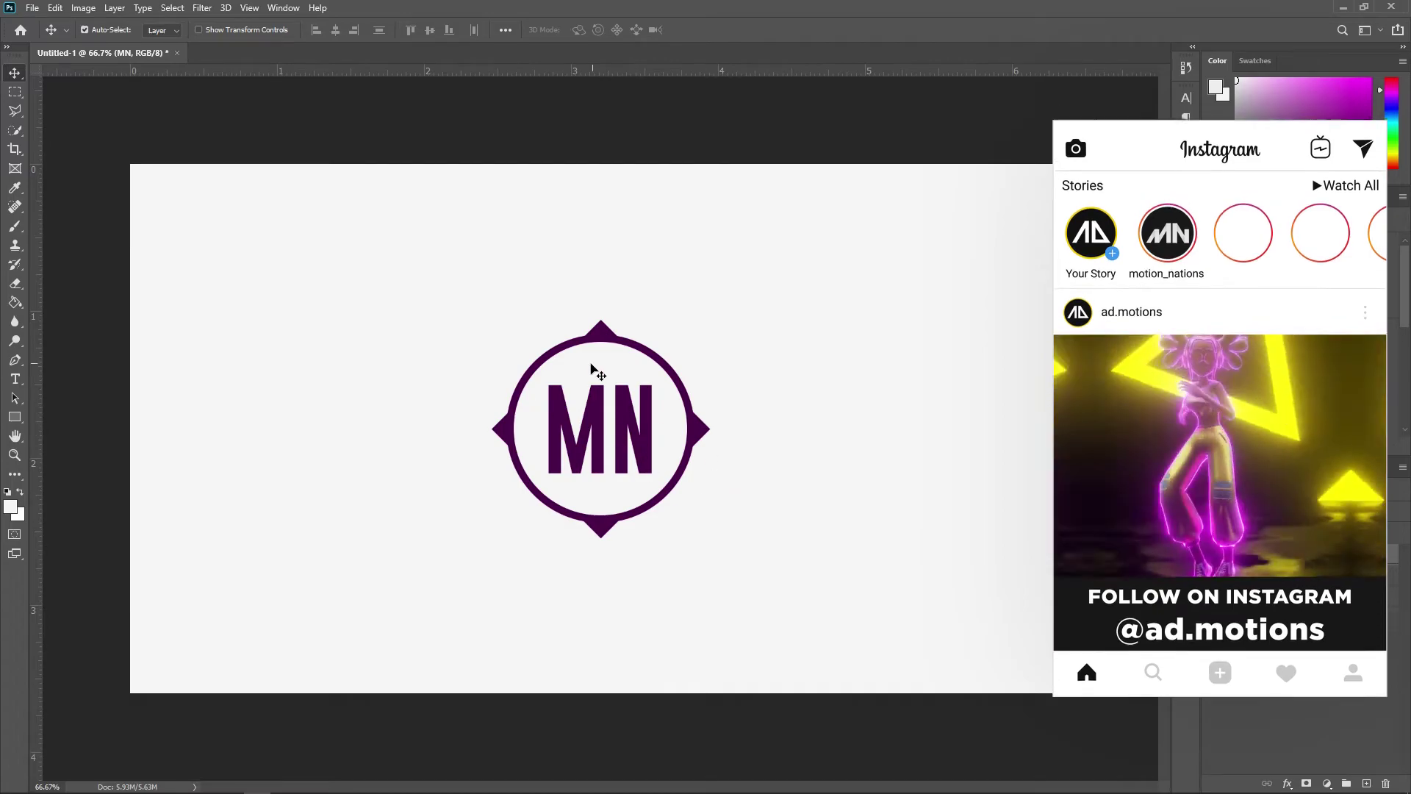
Step: Add a separate text layer reading MOTION NATIONS and place it below the circle
left_click(22, 380)
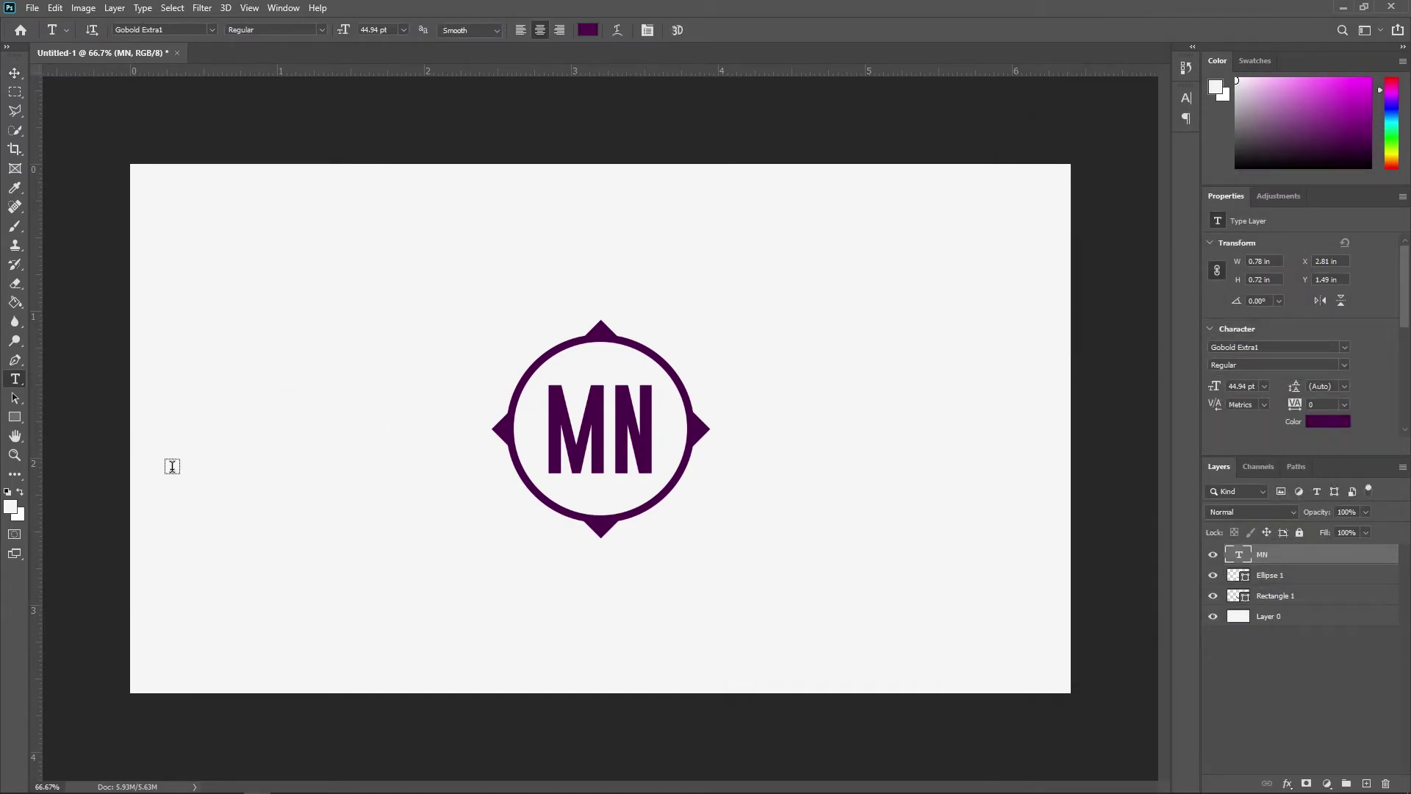
left_click(461, 627)
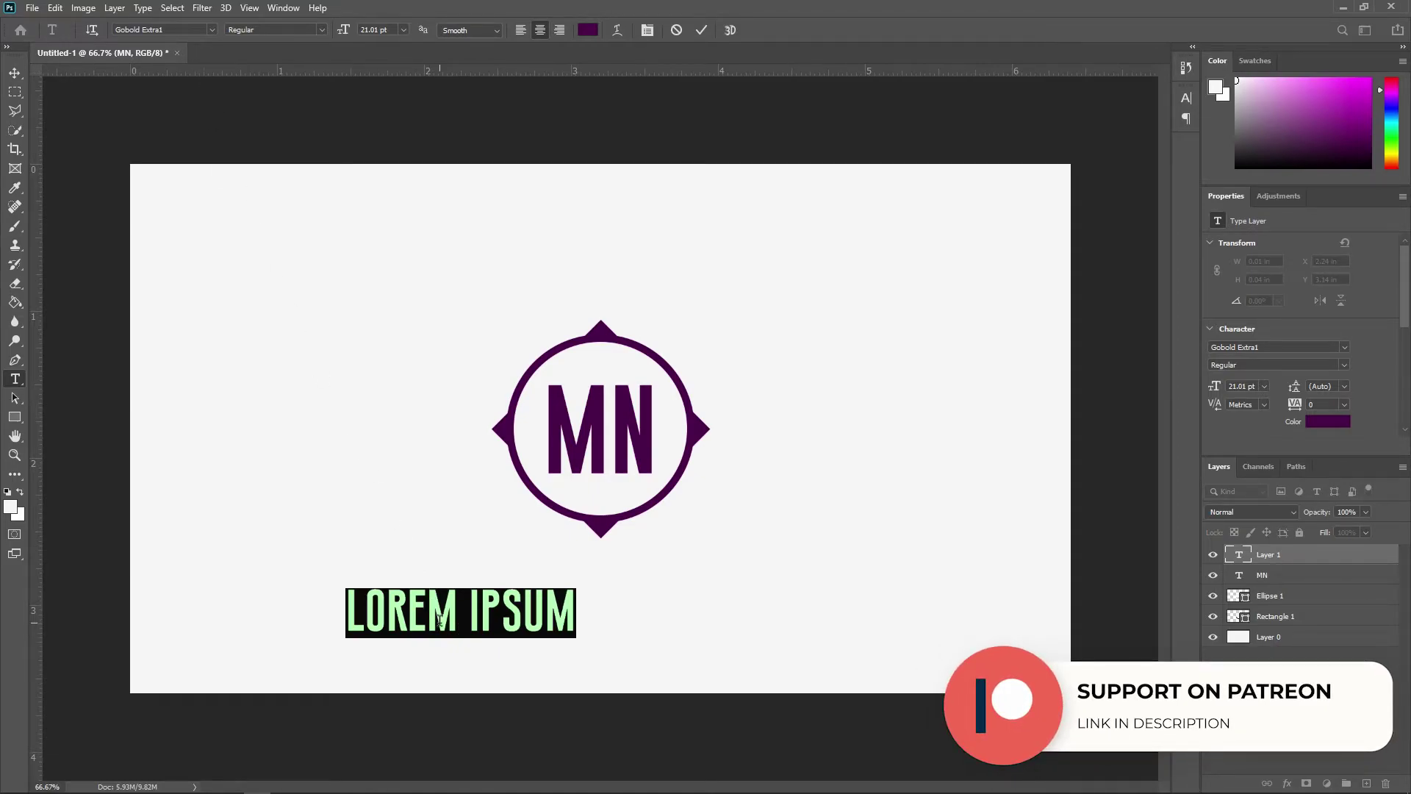
type("MOTION NATIONS")
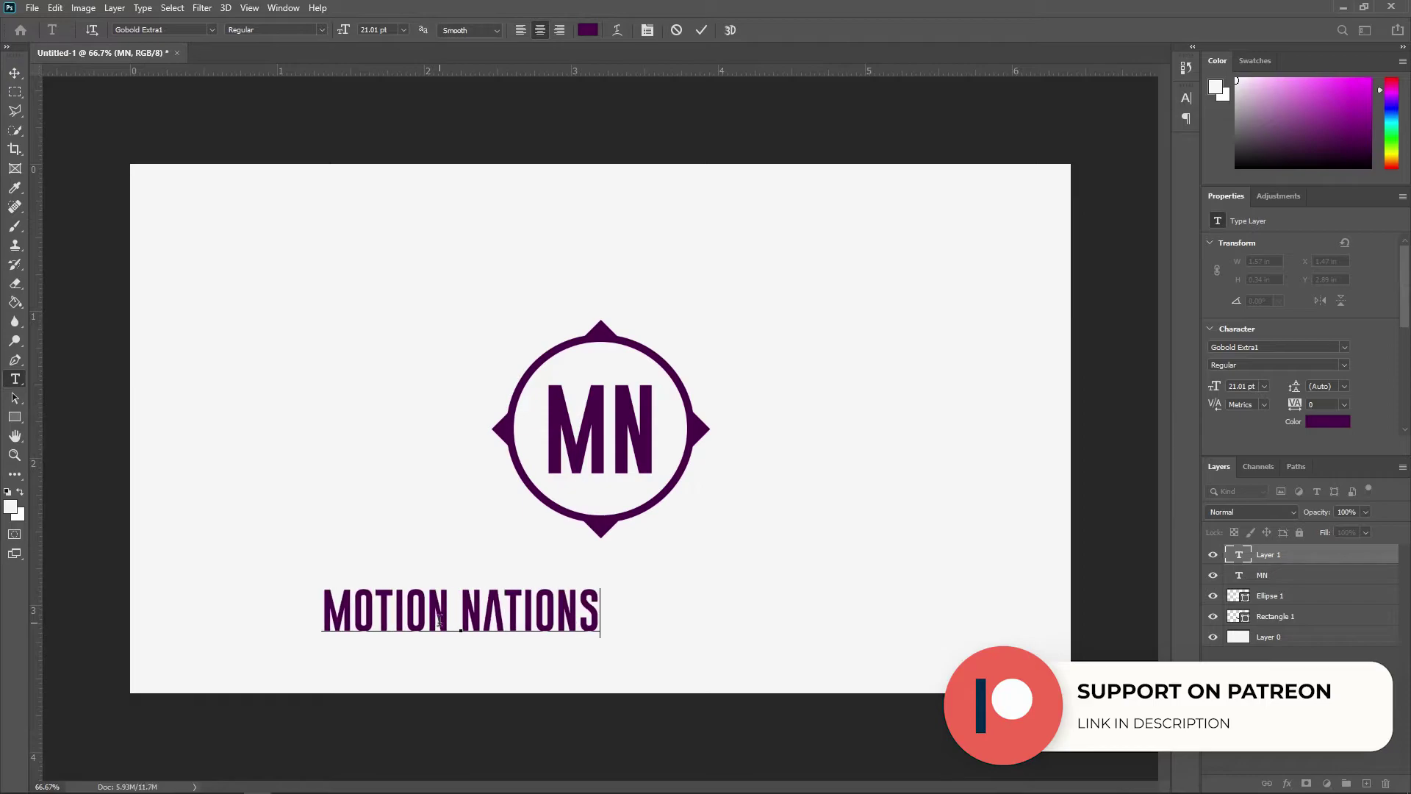
key("ctrl+Return")
key("v")
left_click_drag(446, 600, 597, 592)
Step: Set the font size of the MOTION NATIONS text to 15 pt
double_click(697, 608)
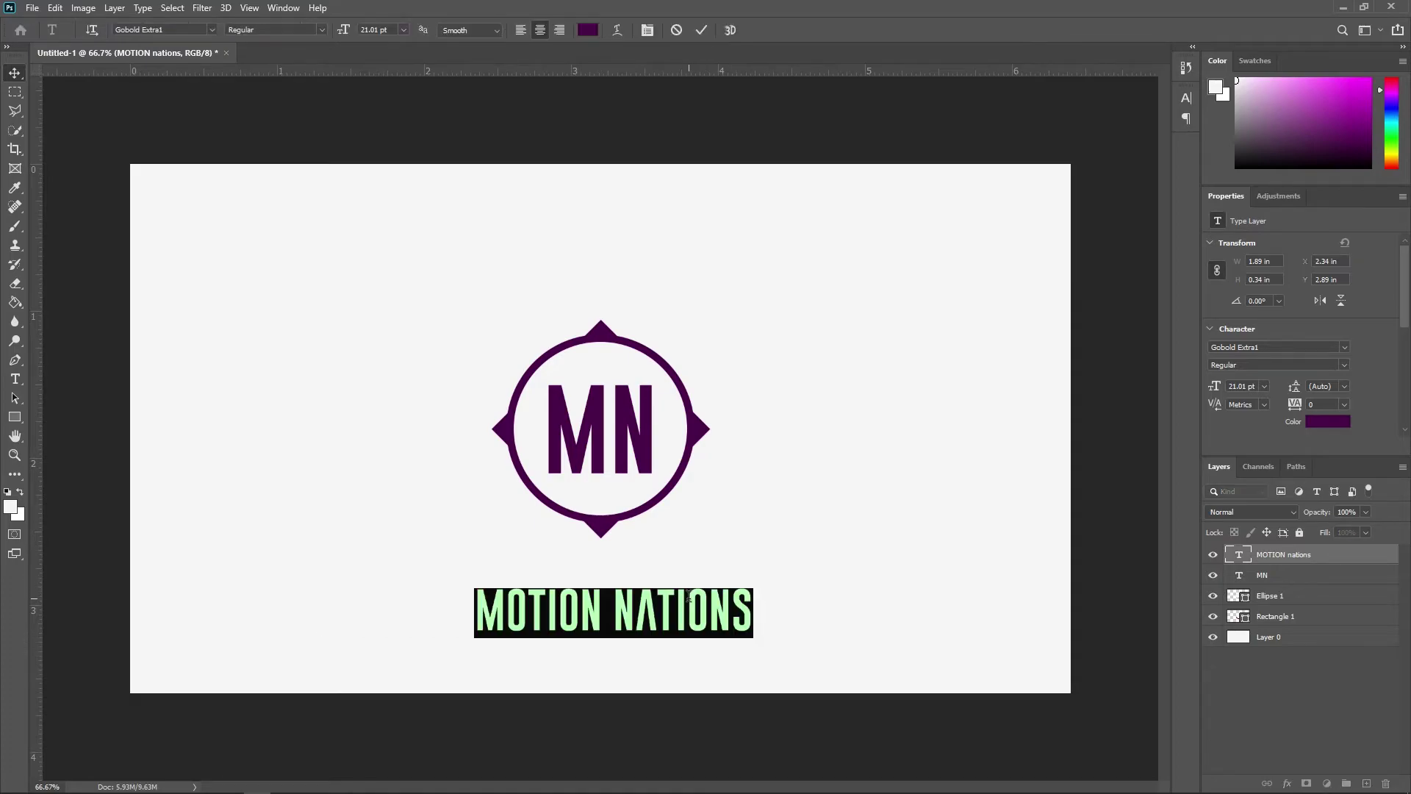
mouse_move(345, 34)
left_mouse_down()
mouse_move(360, 34)
mouse_move(323, 33)
mouse_move(340, 35)
left_mouse_up()
left_click(365, 31)
left_click(345, 34)
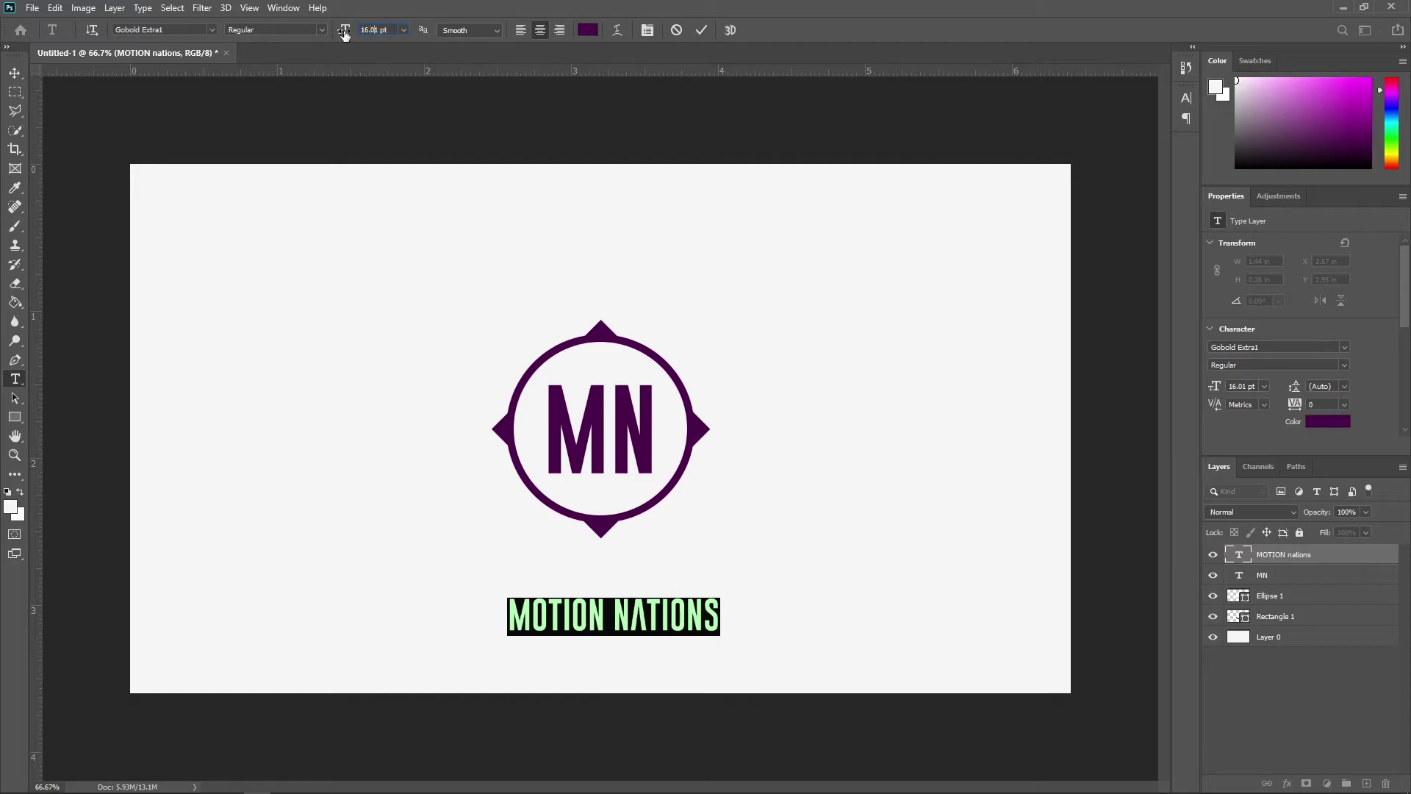
type("15")
key("Return")
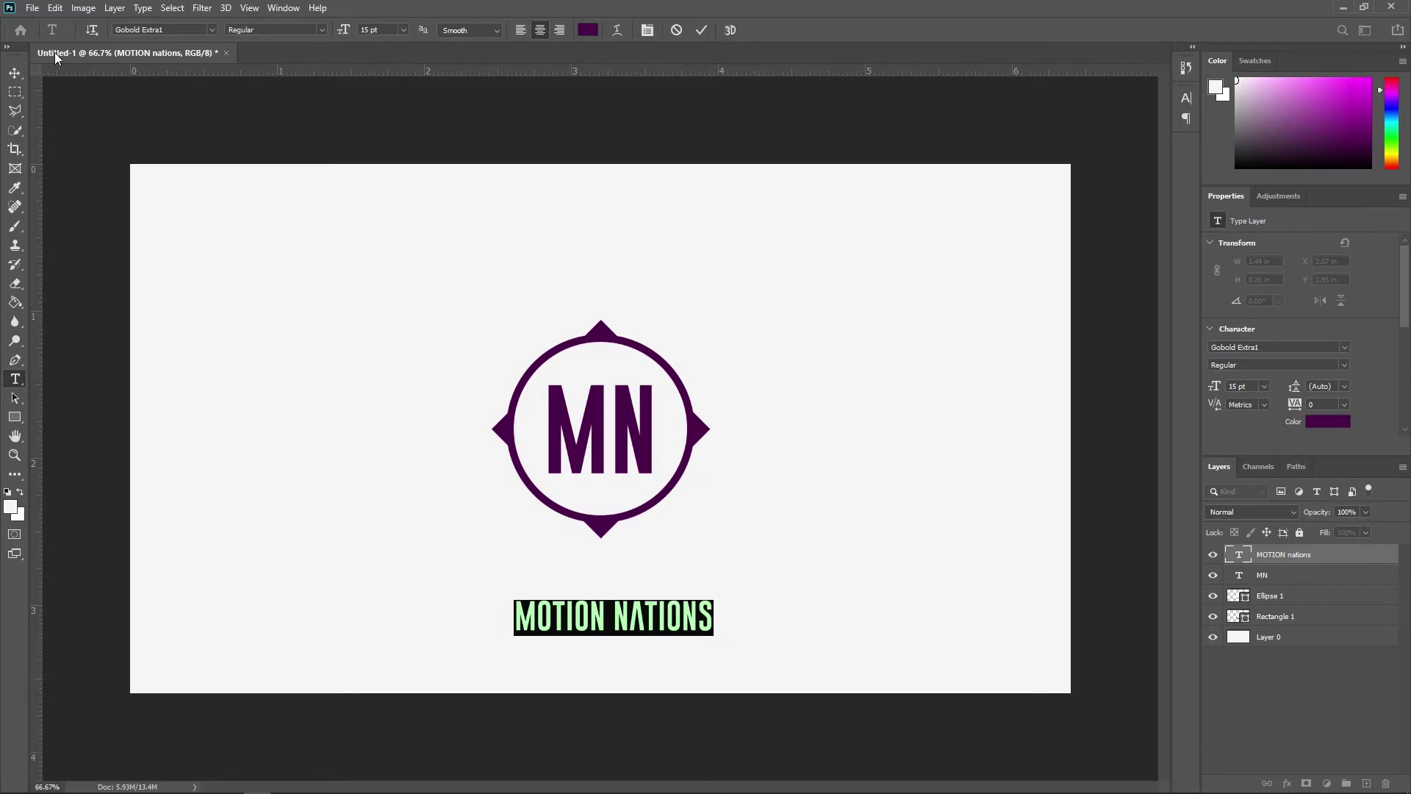
left_click(14, 73)
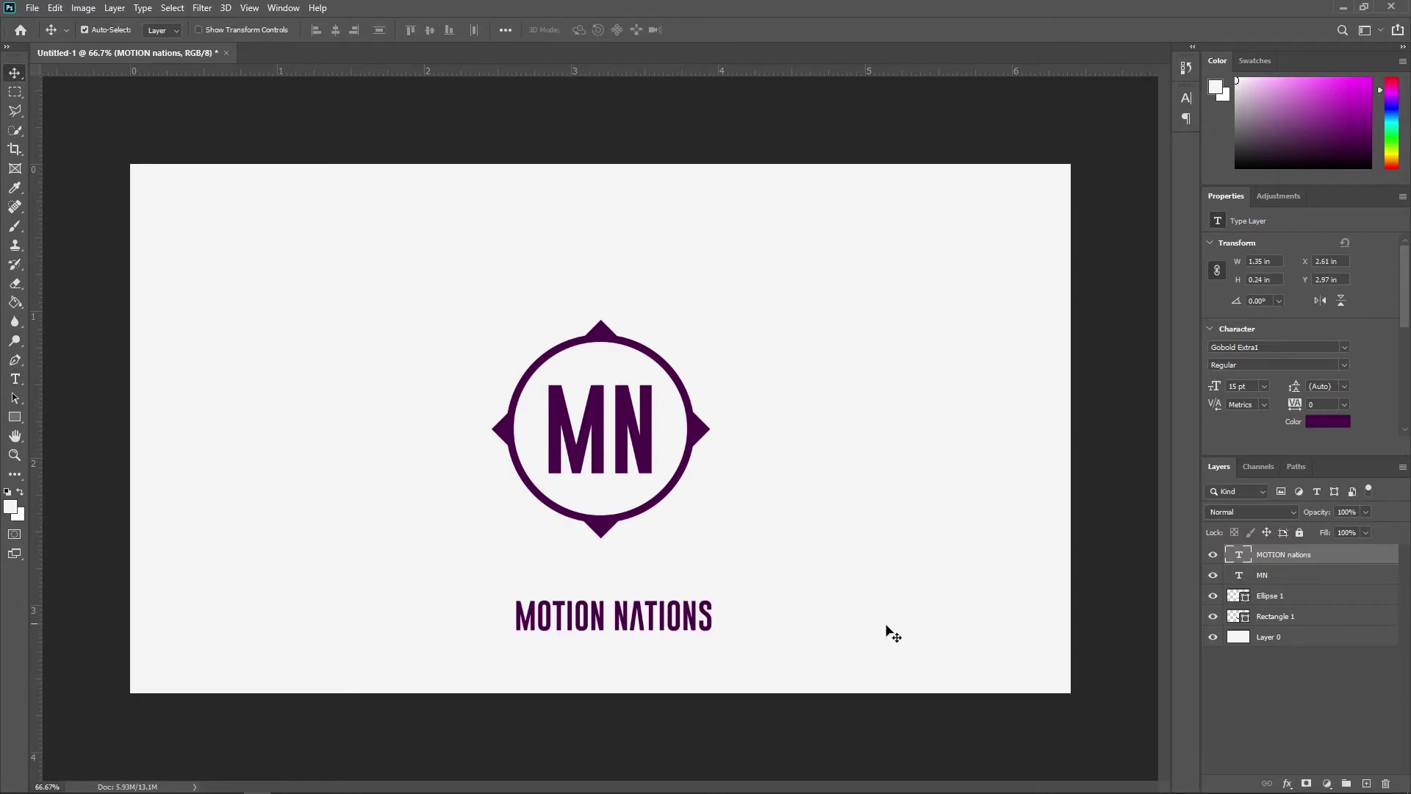
Step: Align the MOTION NATIONS text horizontally to the centre of the background Layer 0, and deselect the layers
left_click(1308, 642, "shift")
left_click(1279, 636)
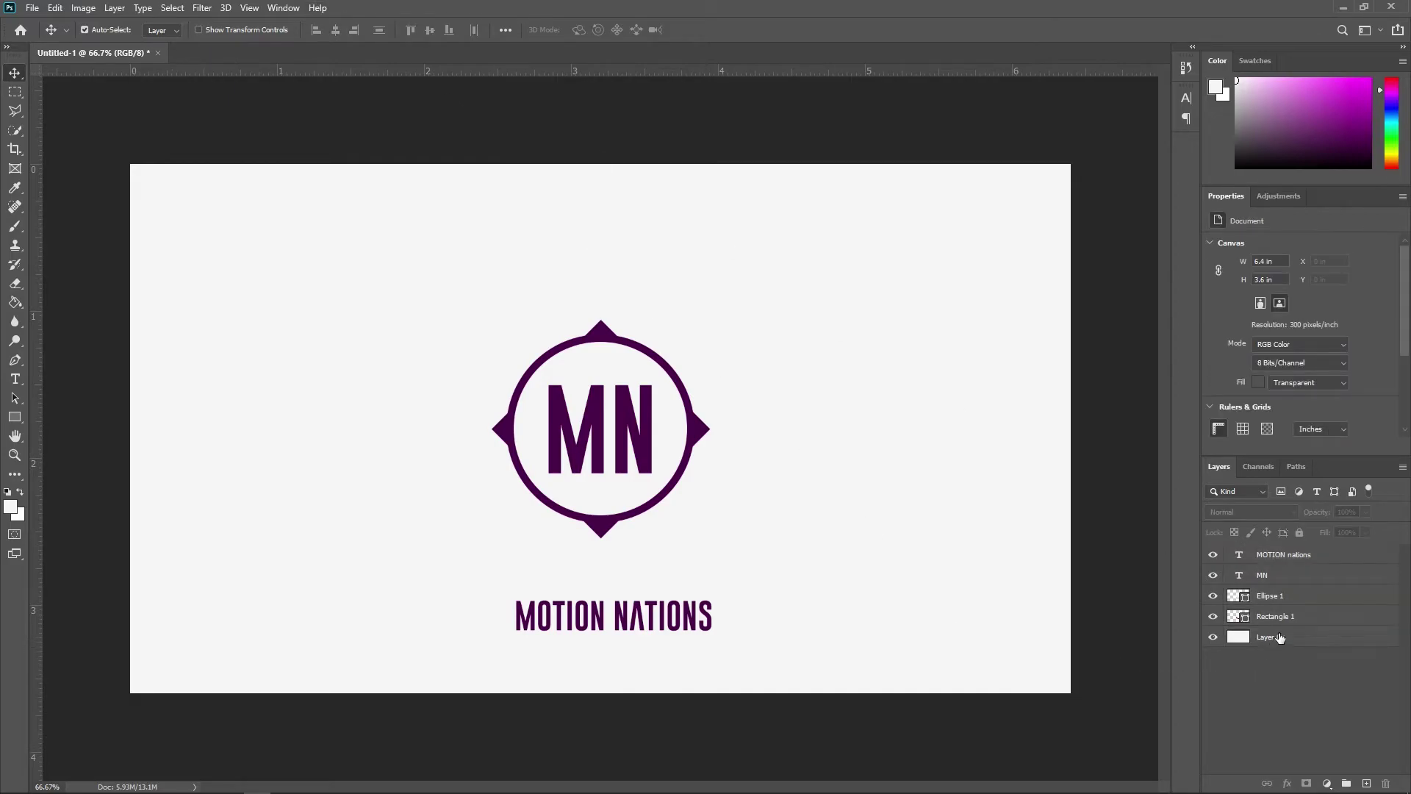
left_click(1283, 554, "ctrl")
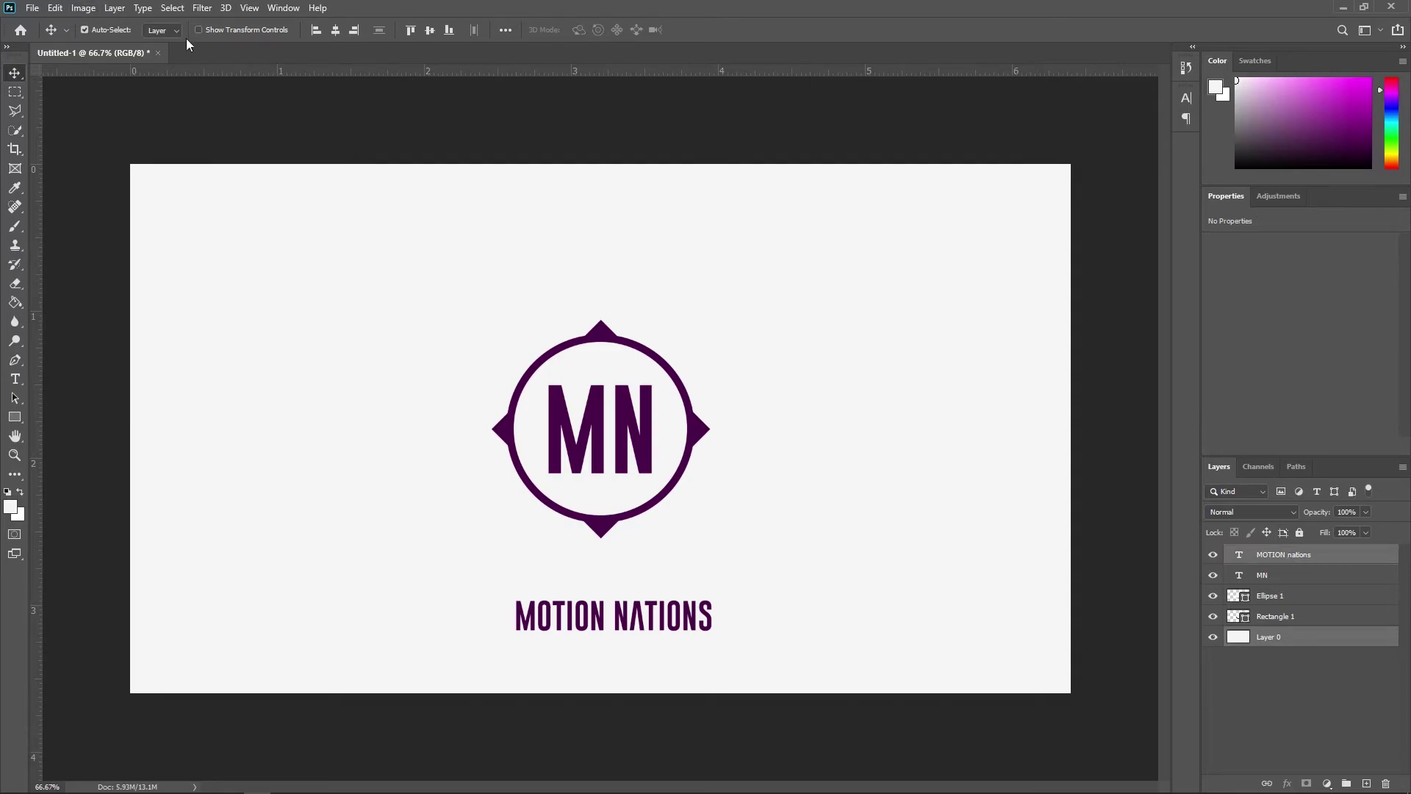
left_click(336, 31)
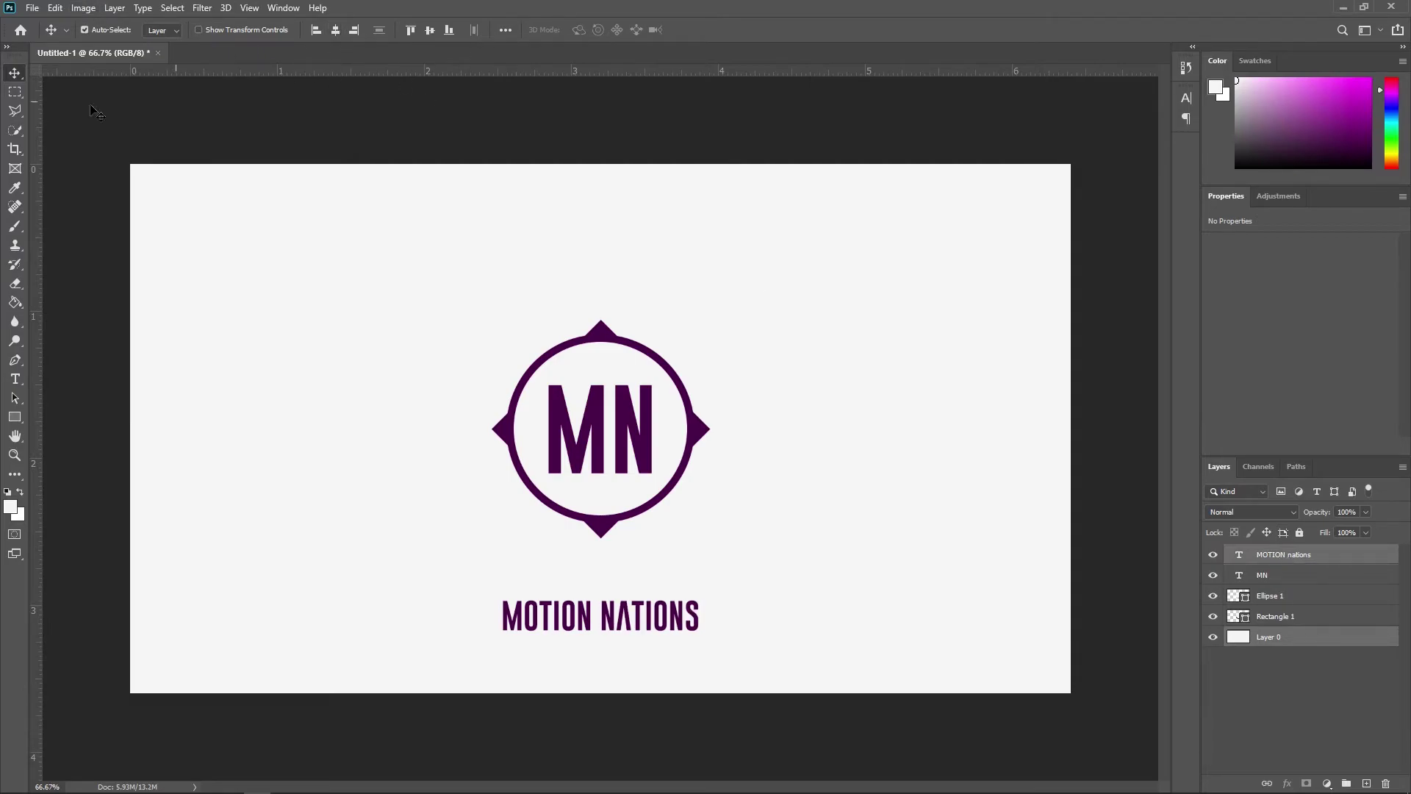
left_click(1302, 697)
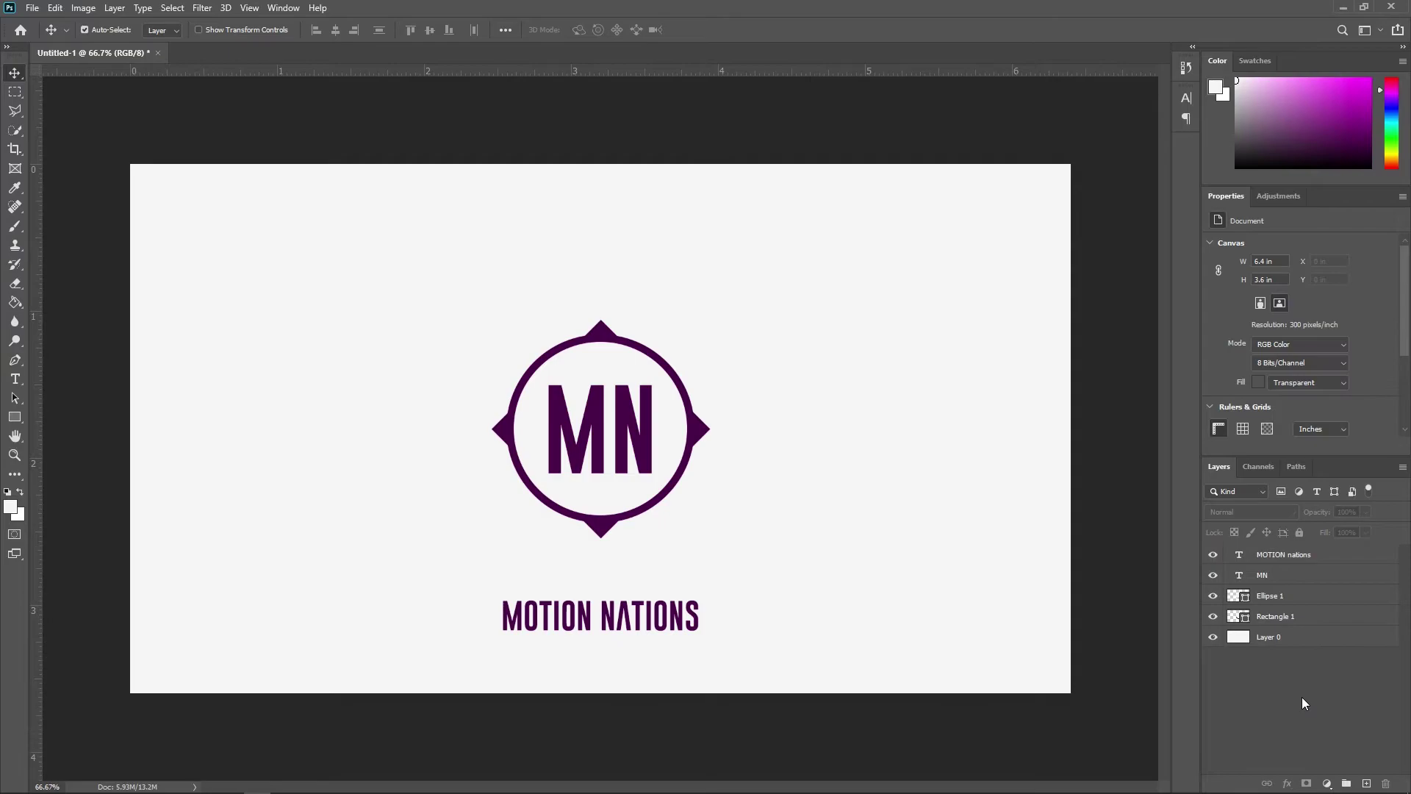
Step: Nudge the MOTION NATIONS text up to about Y 2.67 in, just beneath the circle's lower corner
left_click(1283, 562)
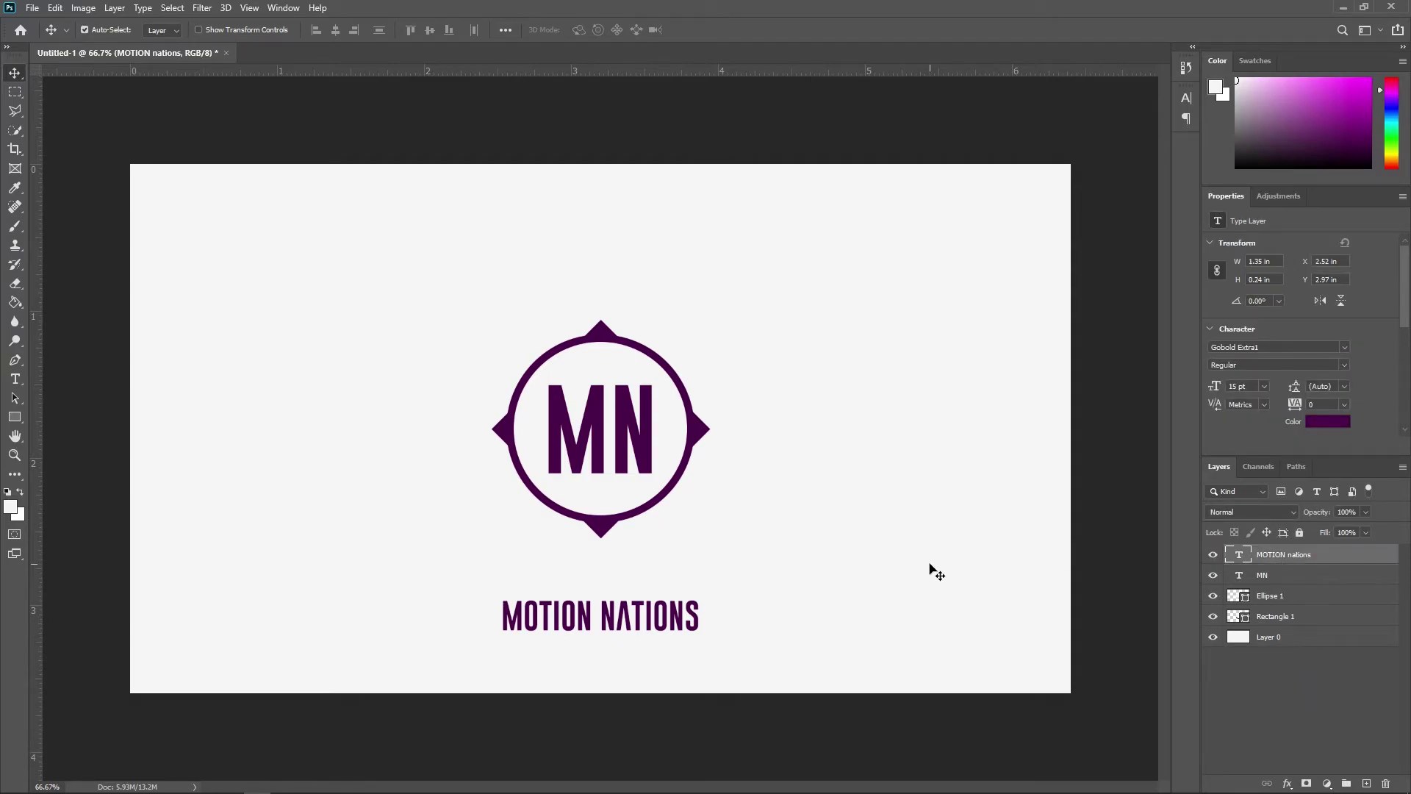
key("Up")
key("Up")
key("Up")
key("Up")
key("Up")
key("Up")
key("Up")
key("Up")
key("Up")
key("Up")
key("Up")
key("Up")
key("Up")
key("Up")
key("Up")
key("Up")
key("Up")
key("Up")
key("Up")
key("Up")
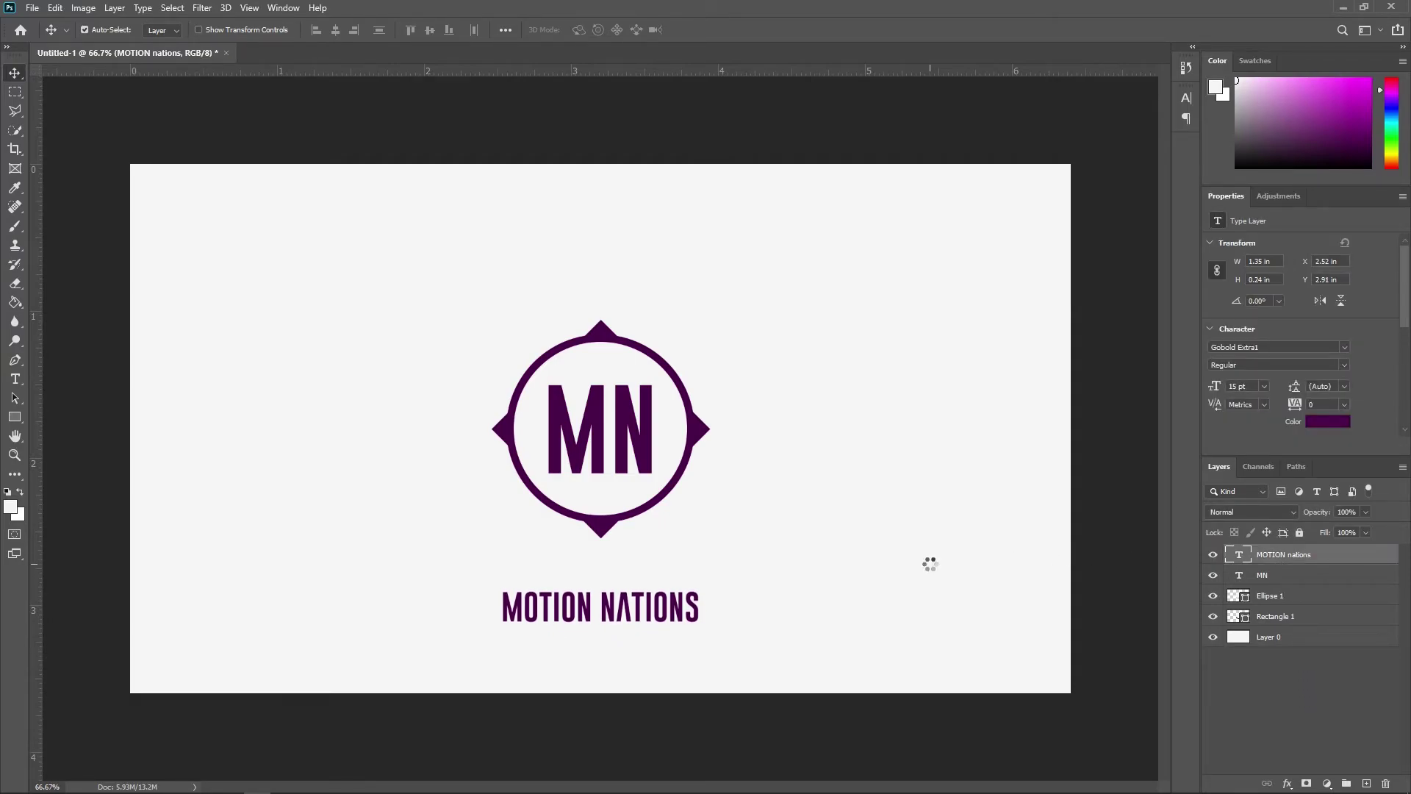
key("Up")
key("Up")
key("Up")
key("Up")
key("Up")
key("Up")
key("Up")
key("Up")
key("Up")
key("Up")
key("Up")
key("Up")
key("Up")
key("Up")
key("Up")
key("Up")
key("Up")
key("Up")
key("Up")
key("Up")
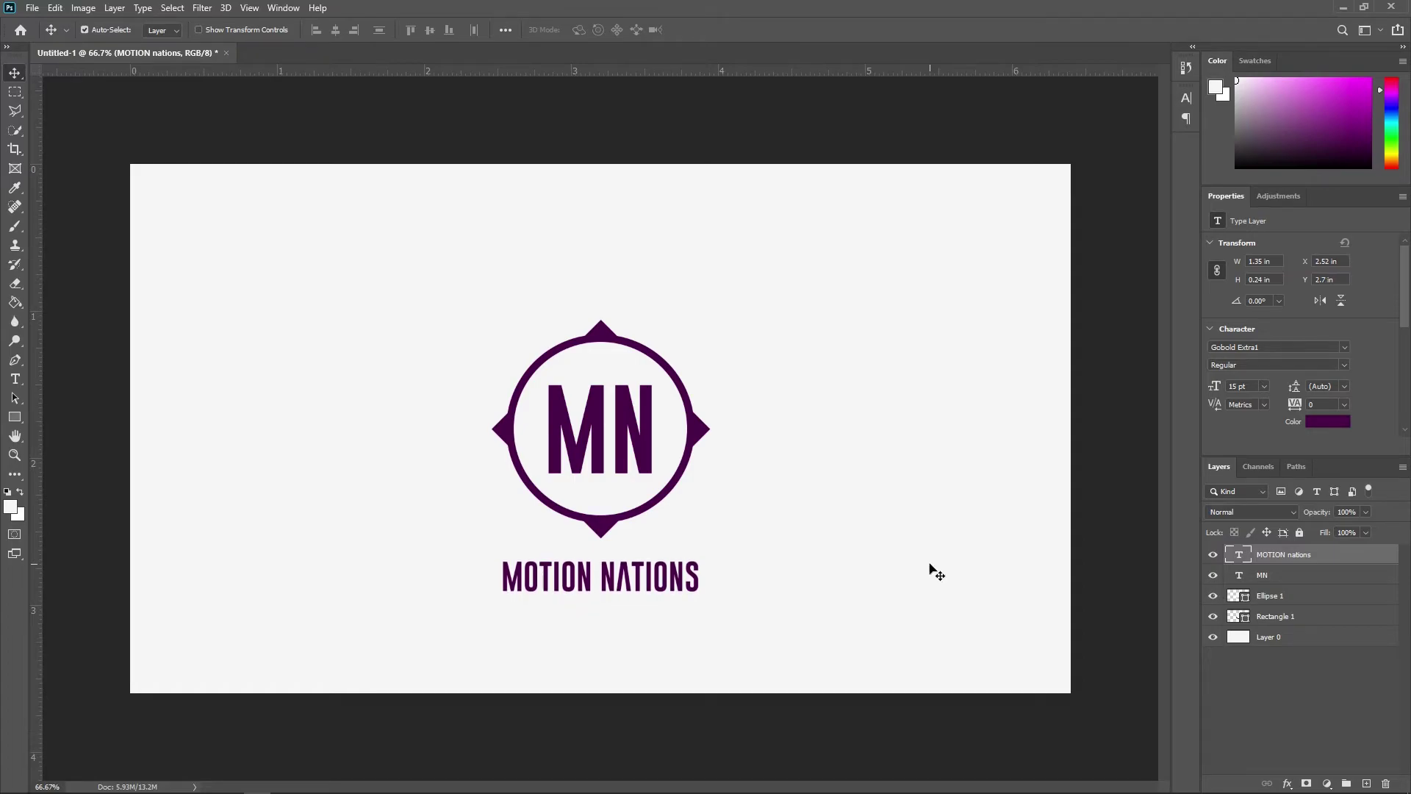
key("Up")
key("Up")
key("Up")
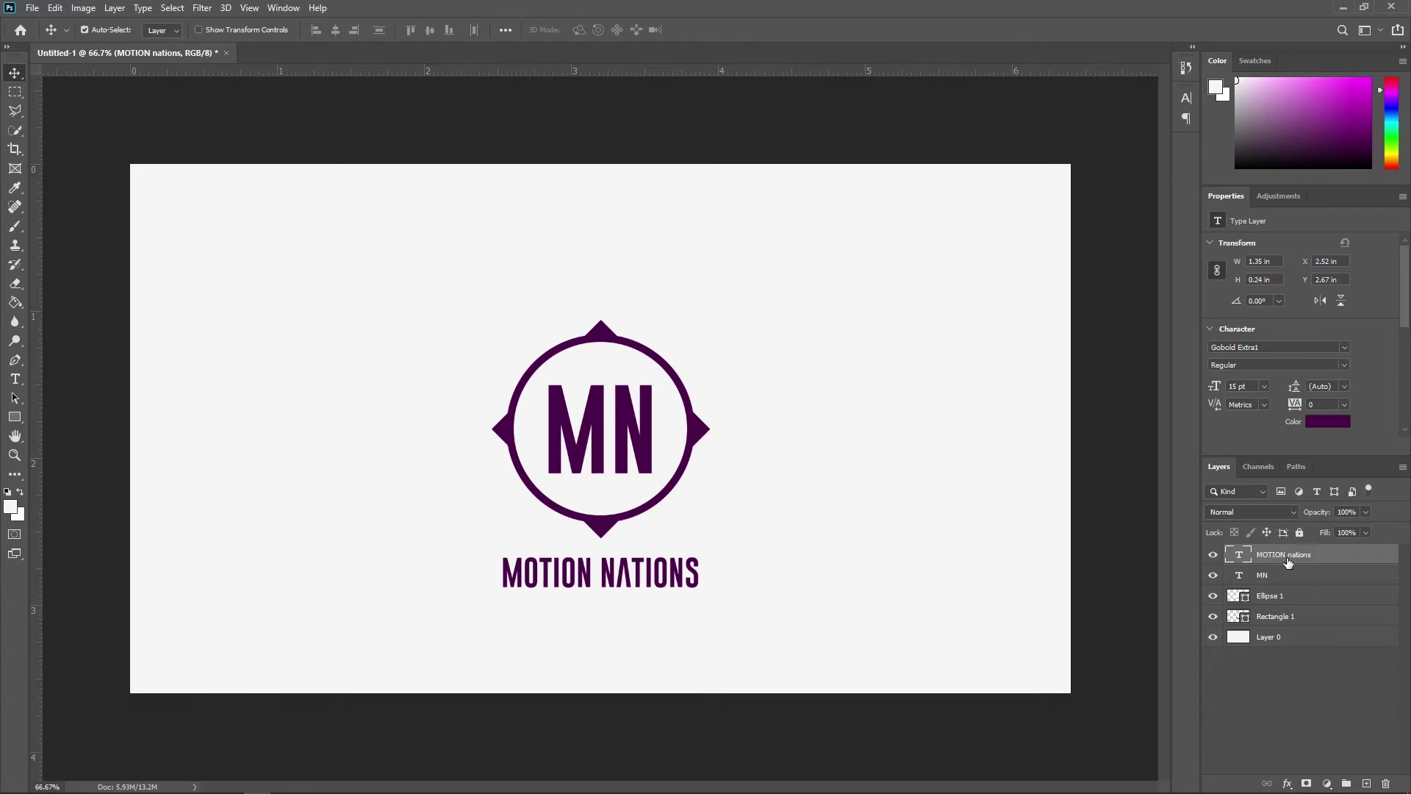
Step: Group both text layers with Ellipse 1 and Rectangle 1, and name the group Logo
left_click(1284, 618, "shift")
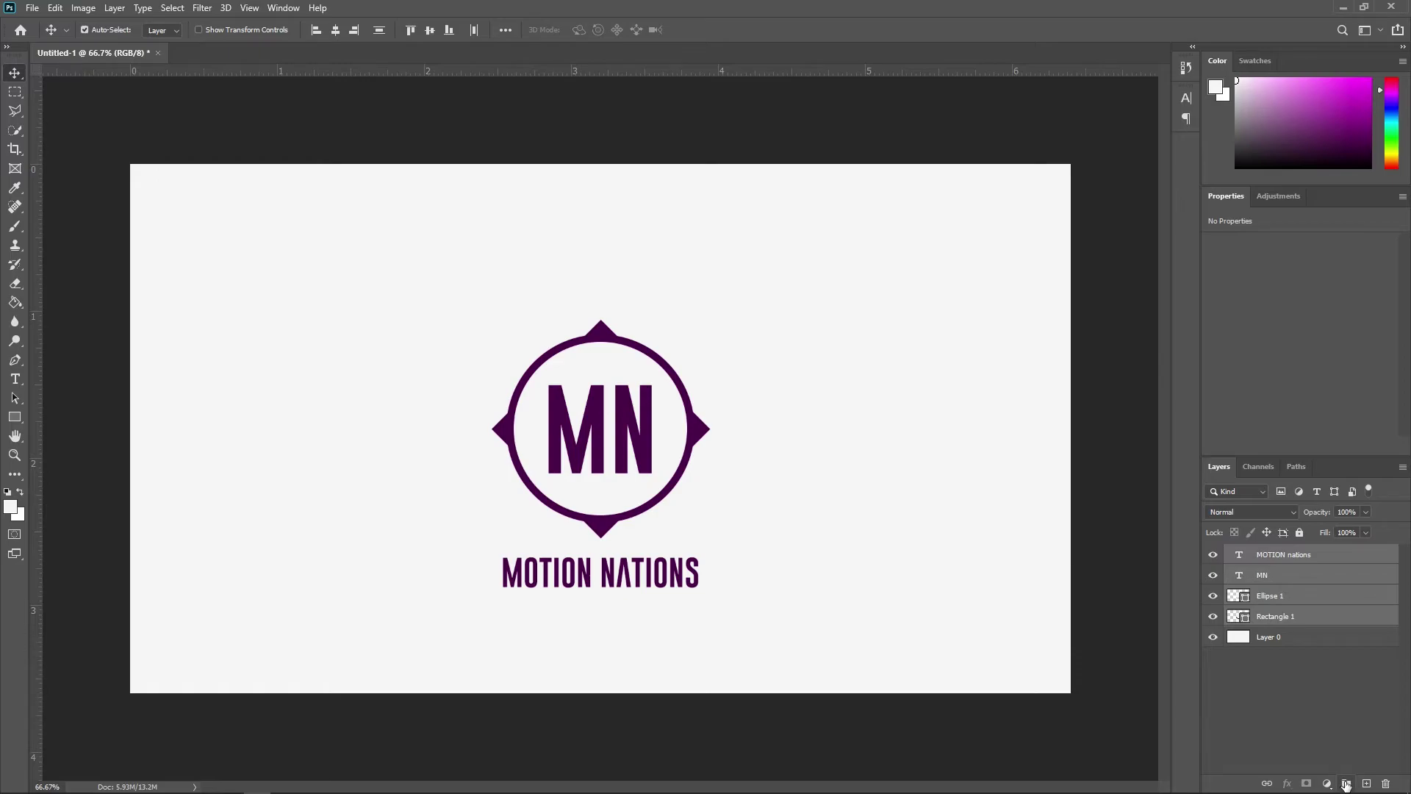
left_click(1346, 783)
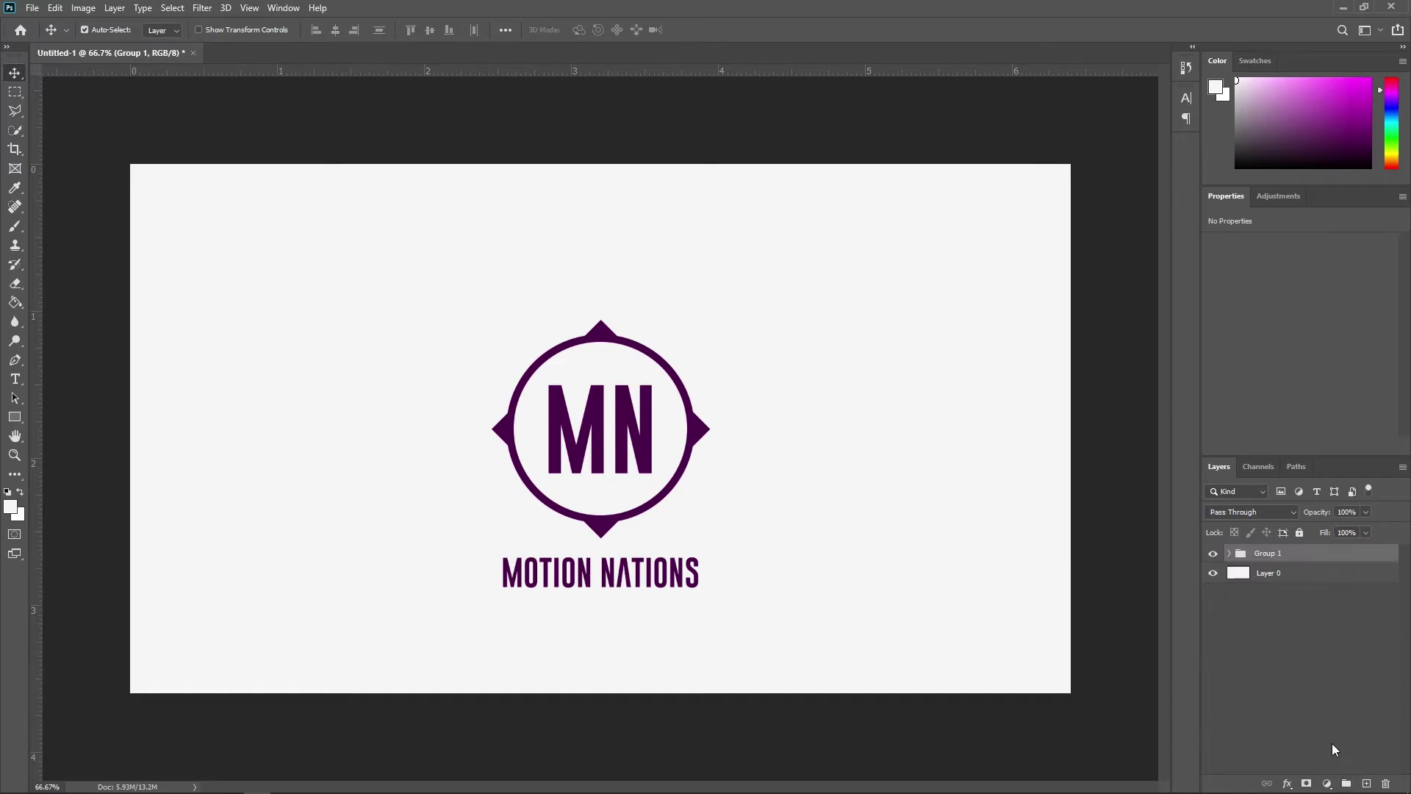
double_click(1275, 555)
type("L")
key("Return")
left_click(1286, 622)
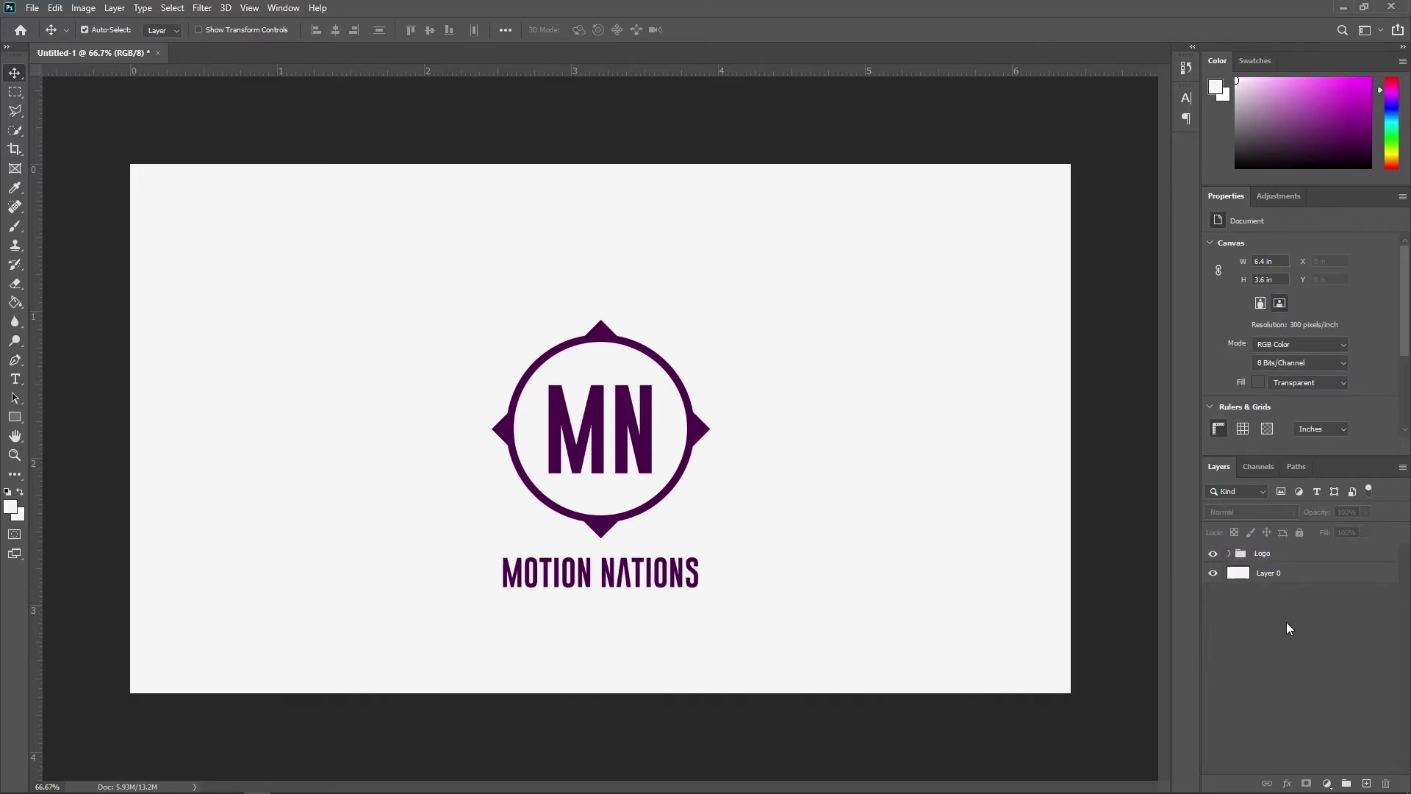
Step: Move the Logo group up to about Y 515 px so it sits centrally on the canvas, and deselect it
left_click(1264, 552)
key("ctrl+t")
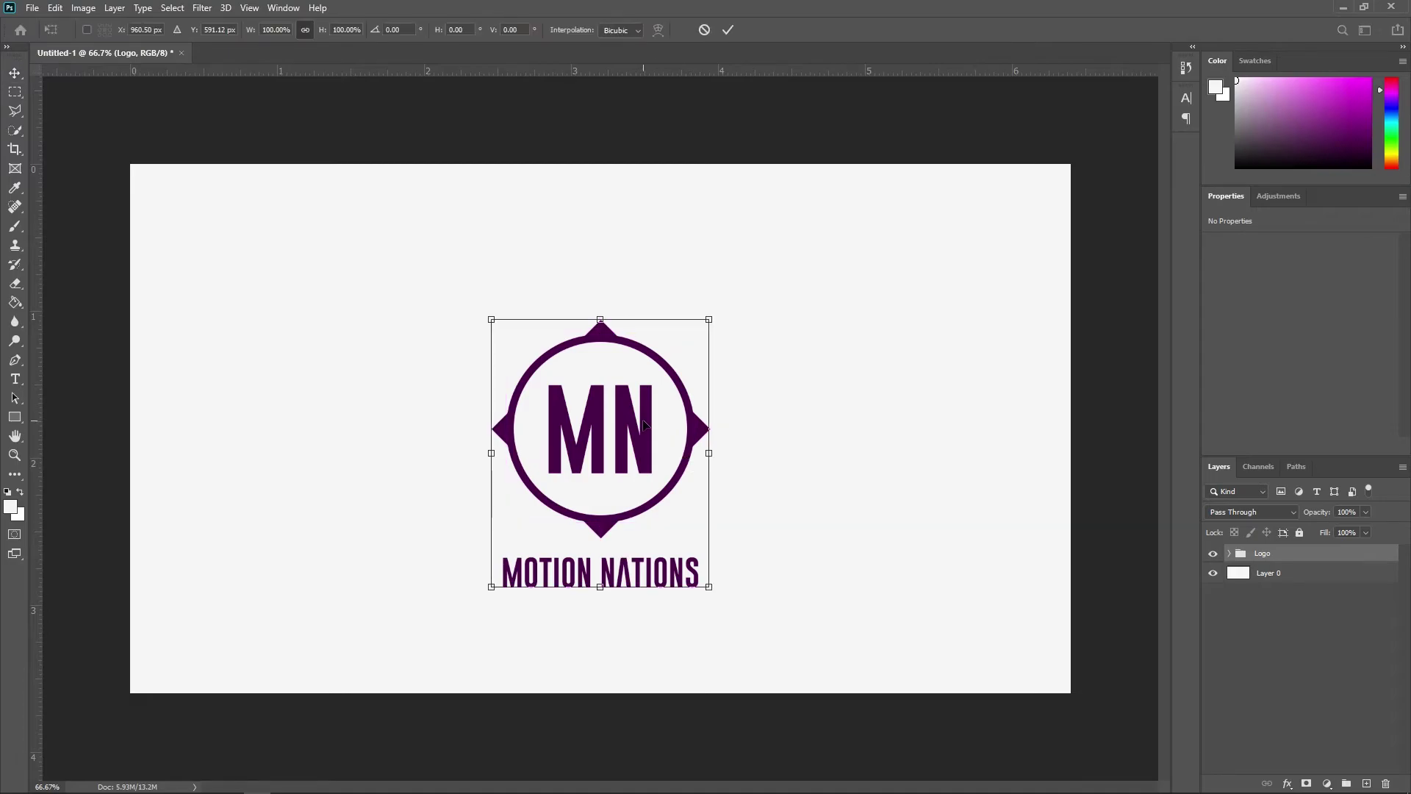
left_click_drag(596, 435, 597, 394)
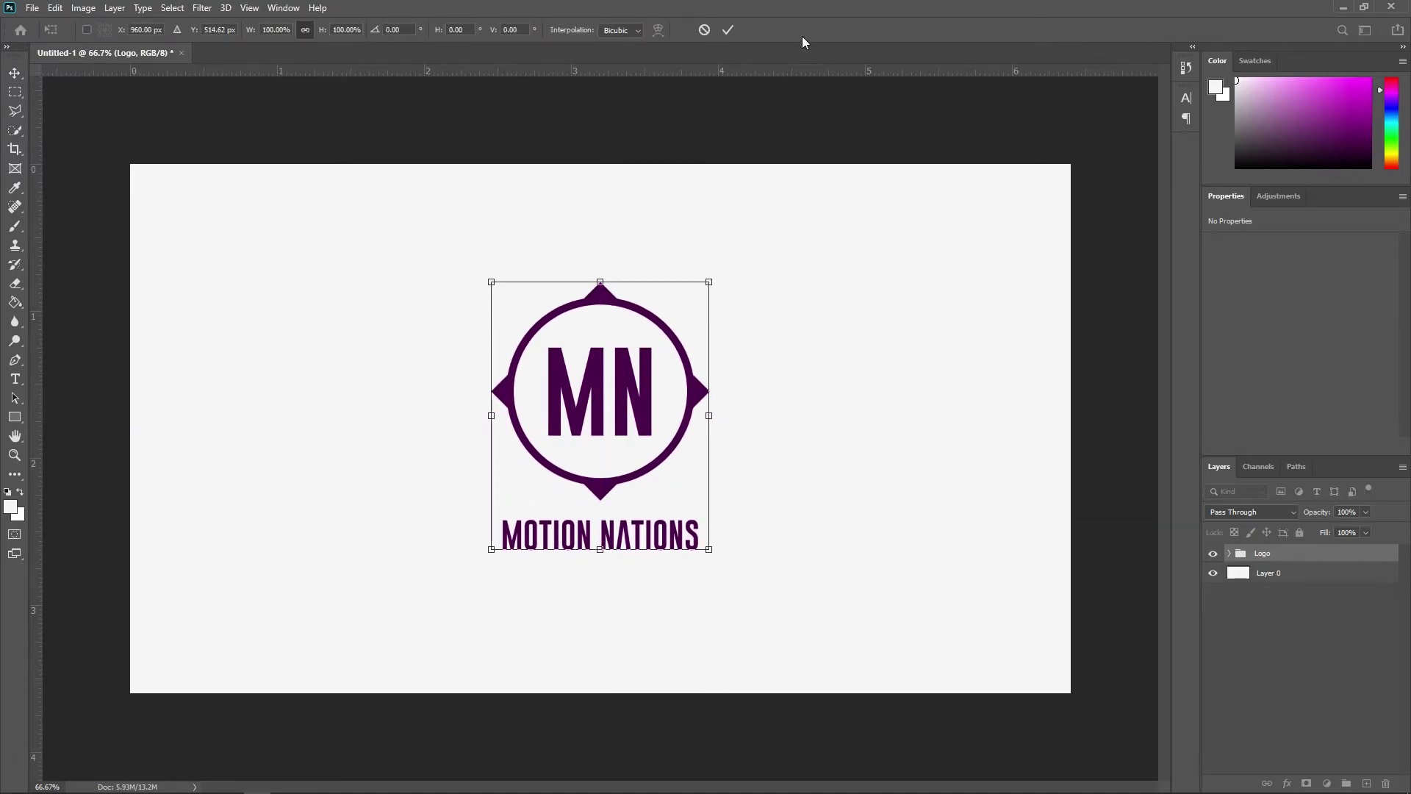
left_click(729, 31)
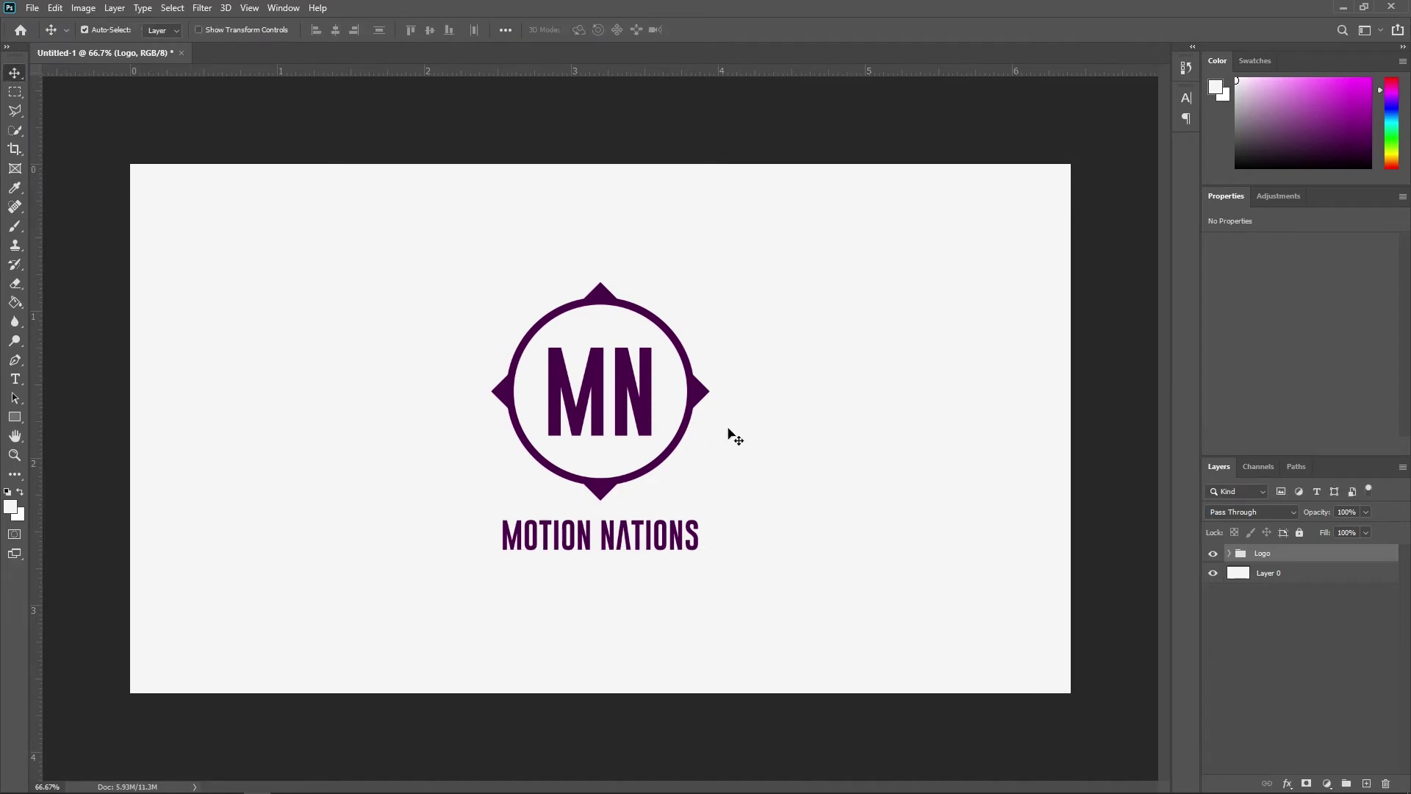
left_click(1249, 644)
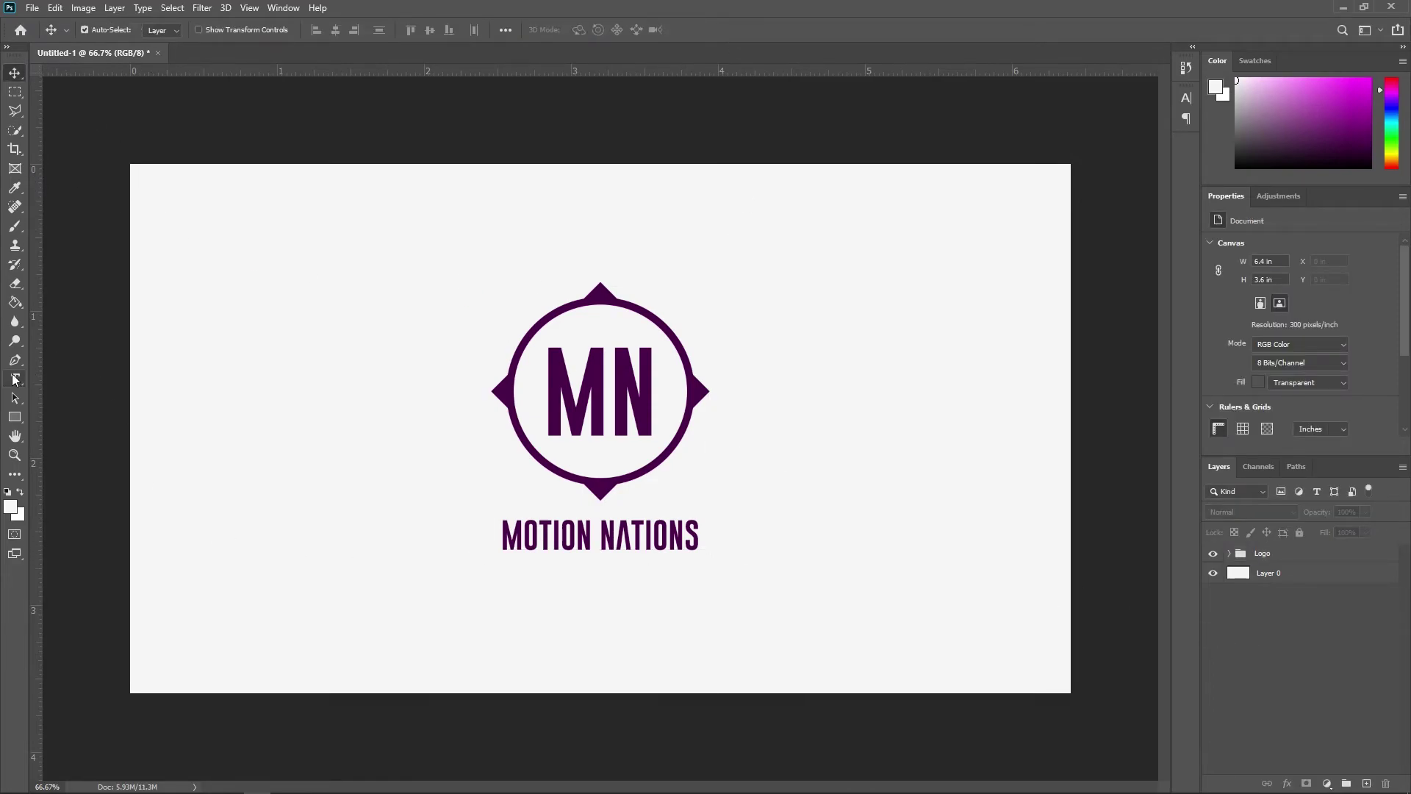
Step: Add a text layer reading MOTIONNATIONS.COM near the lower-left corner of the canvas
left_click(14, 379)
left_click(250, 642)
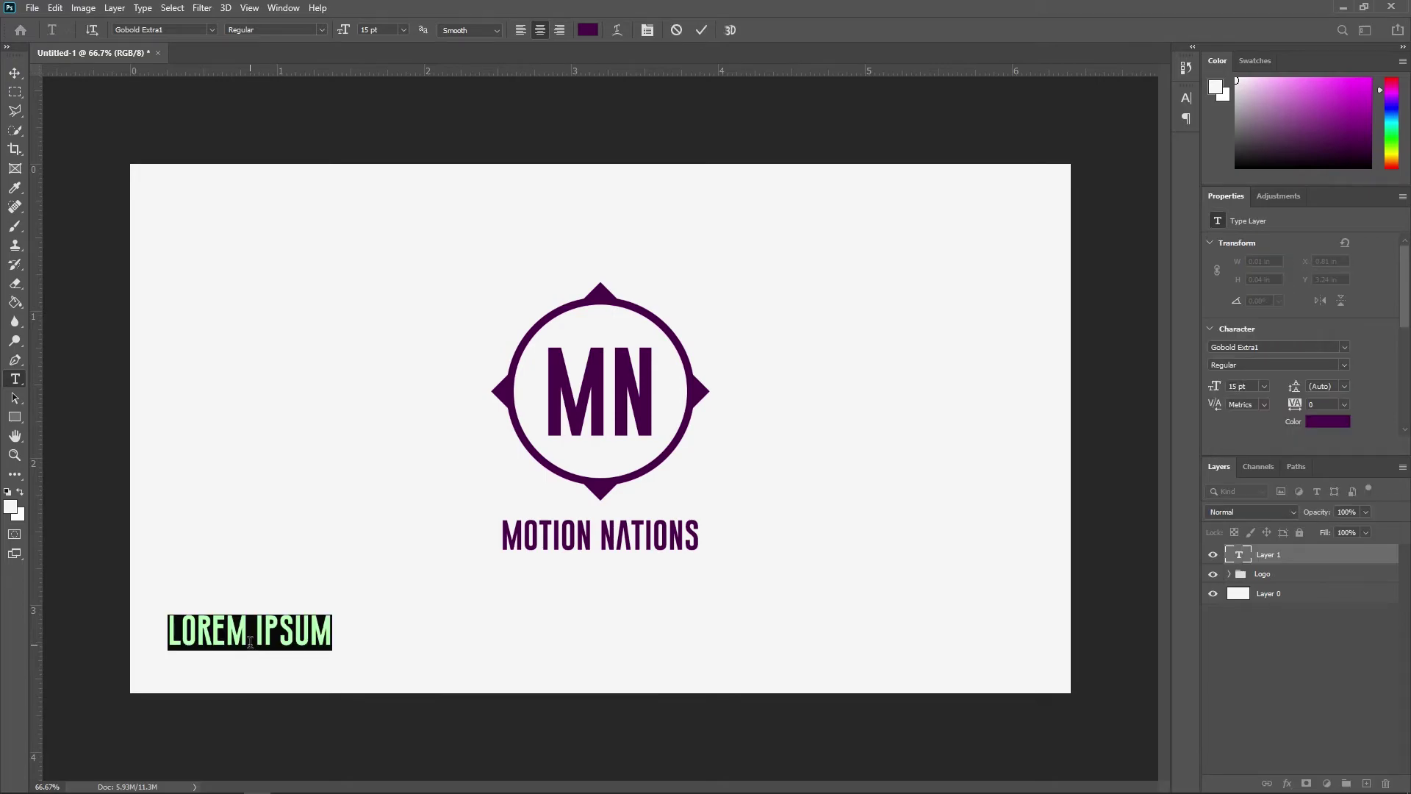
type("MOT")
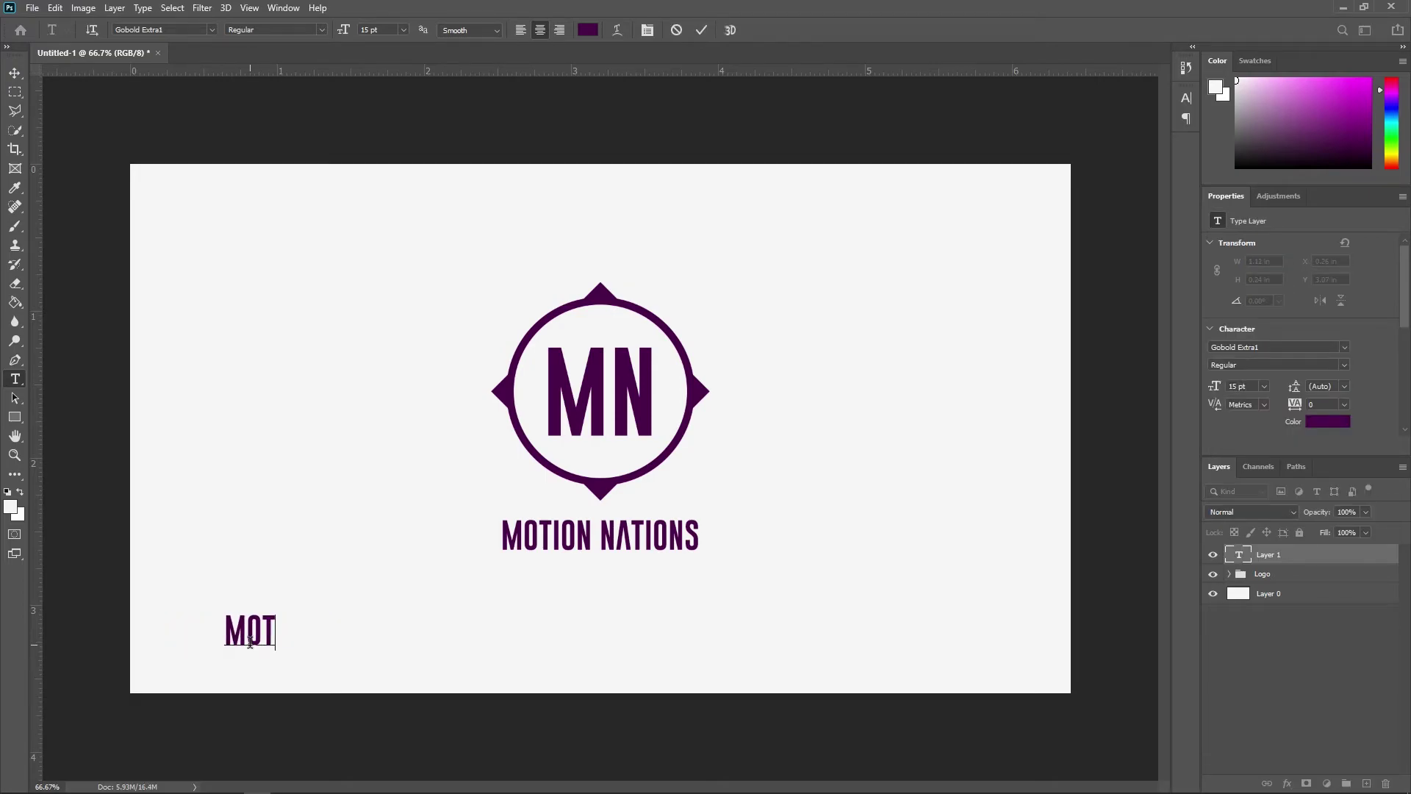
type("IONNATIO")
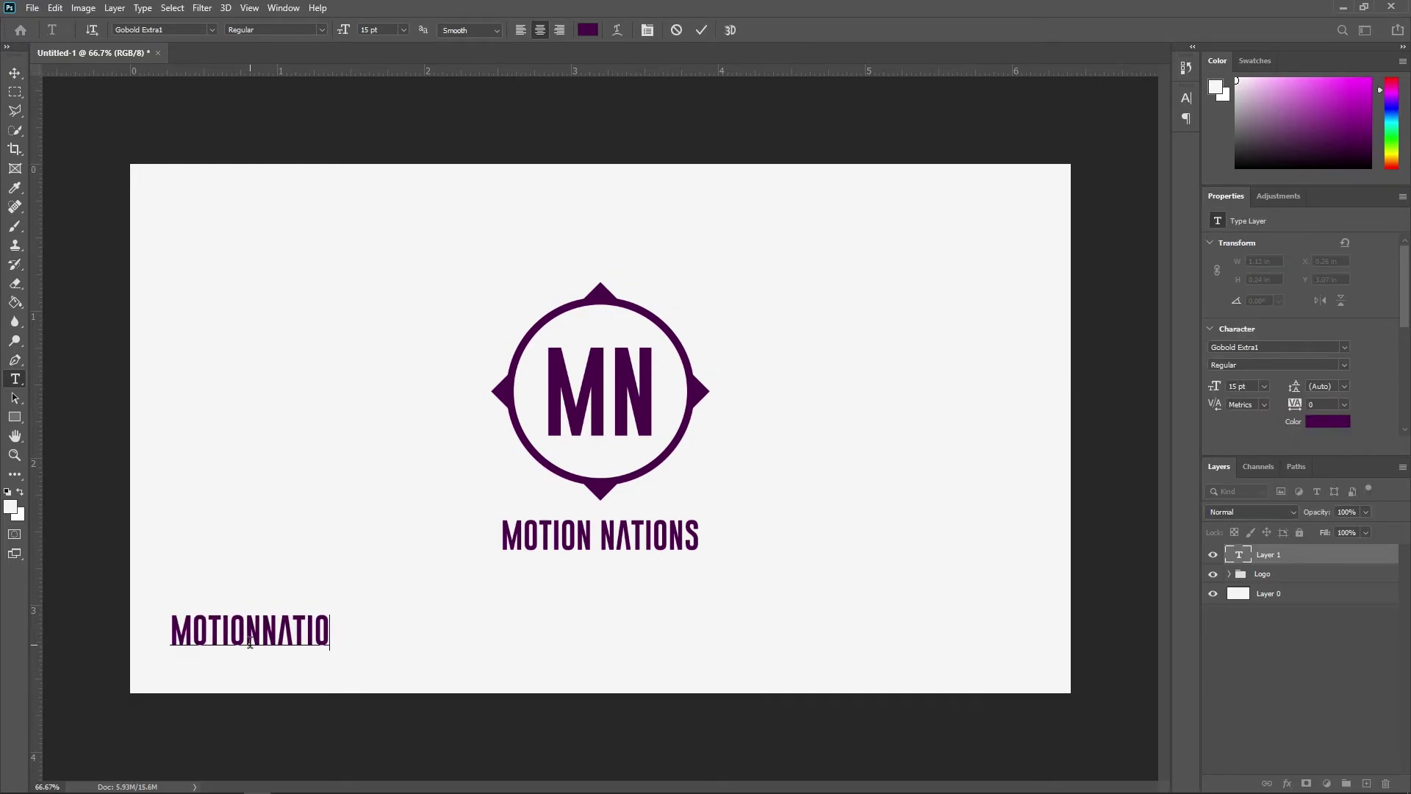
type("NS.COM")
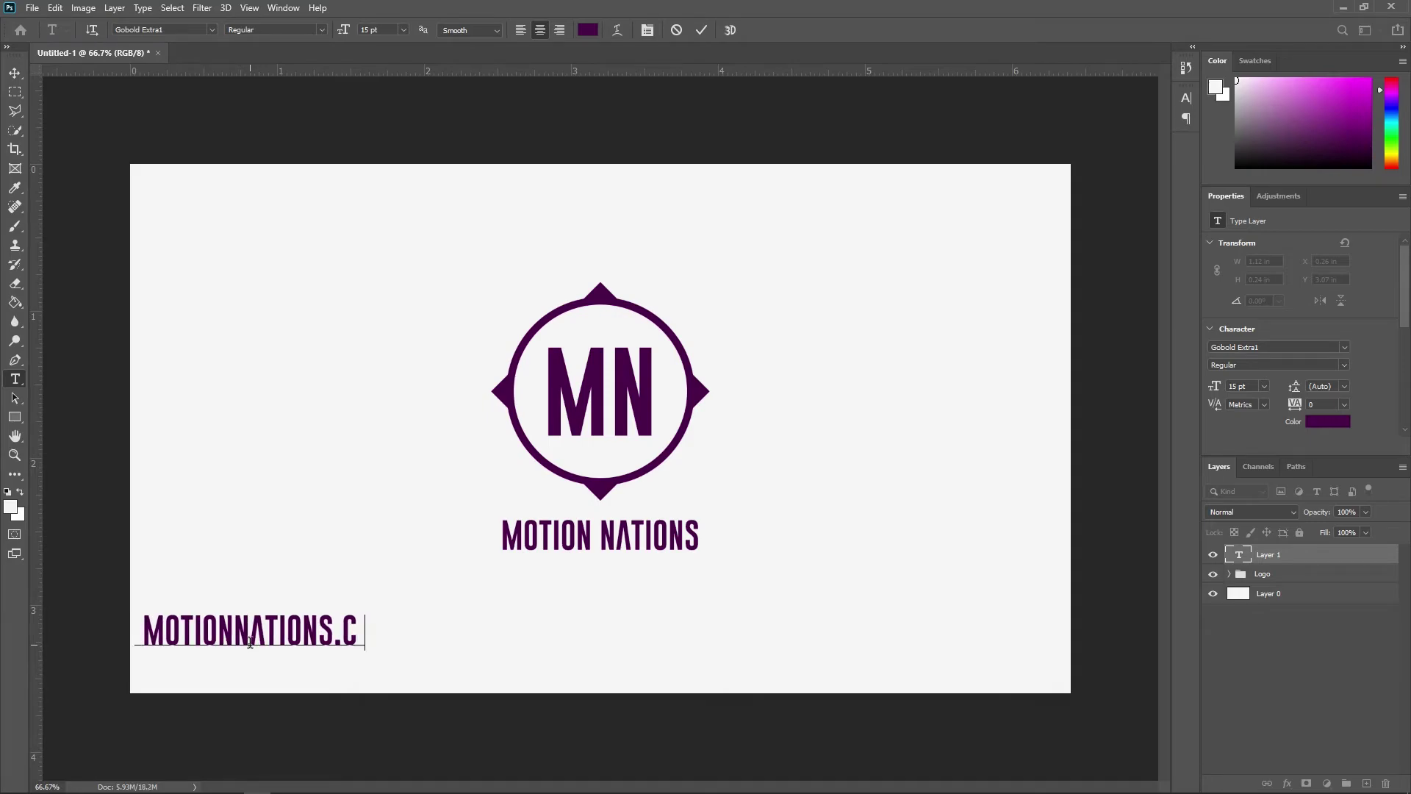
Step: Set the font size of the whole MOTIONNATIONS.COM text to 6 pt
left_click(405, 29)
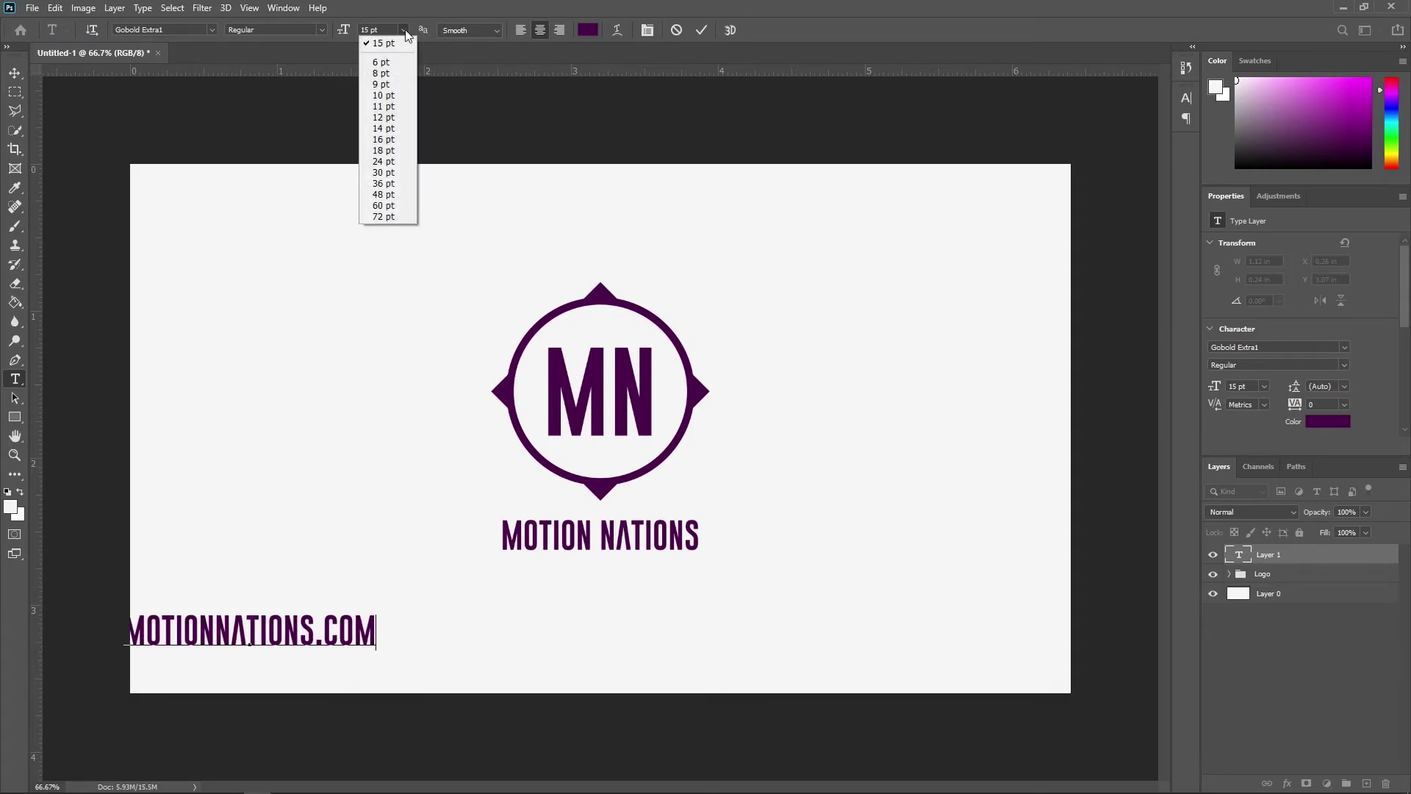
left_click(382, 63)
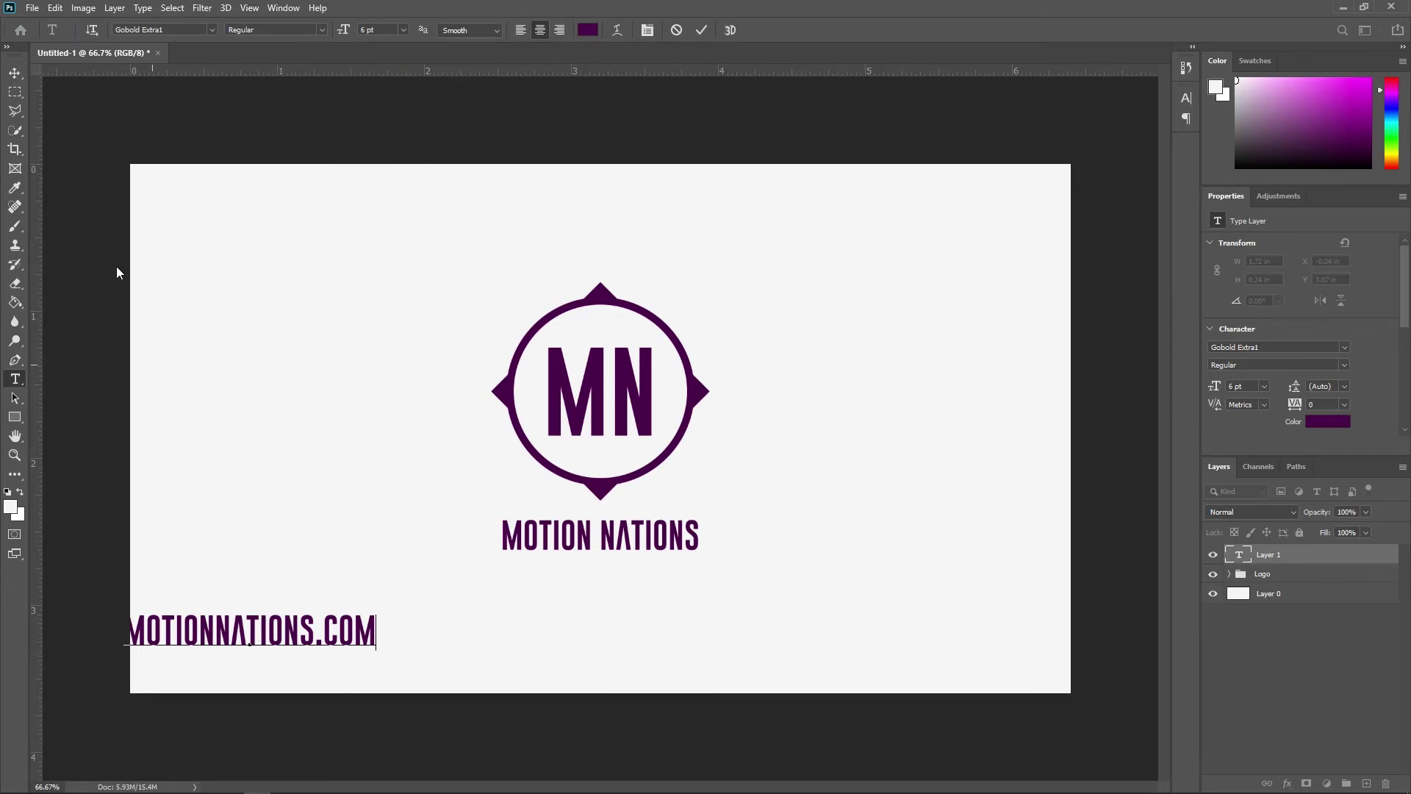
left_click(14, 73)
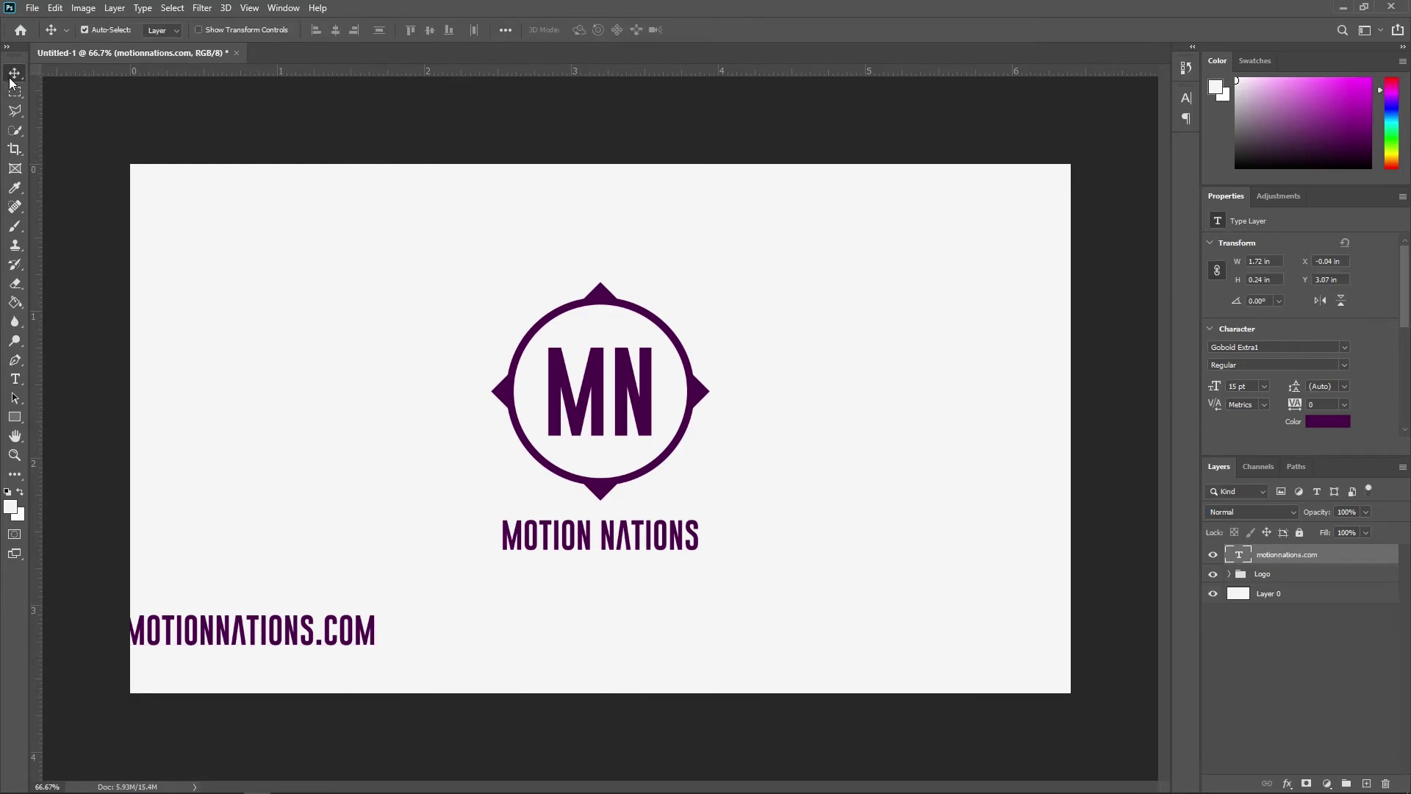
double_click(274, 637)
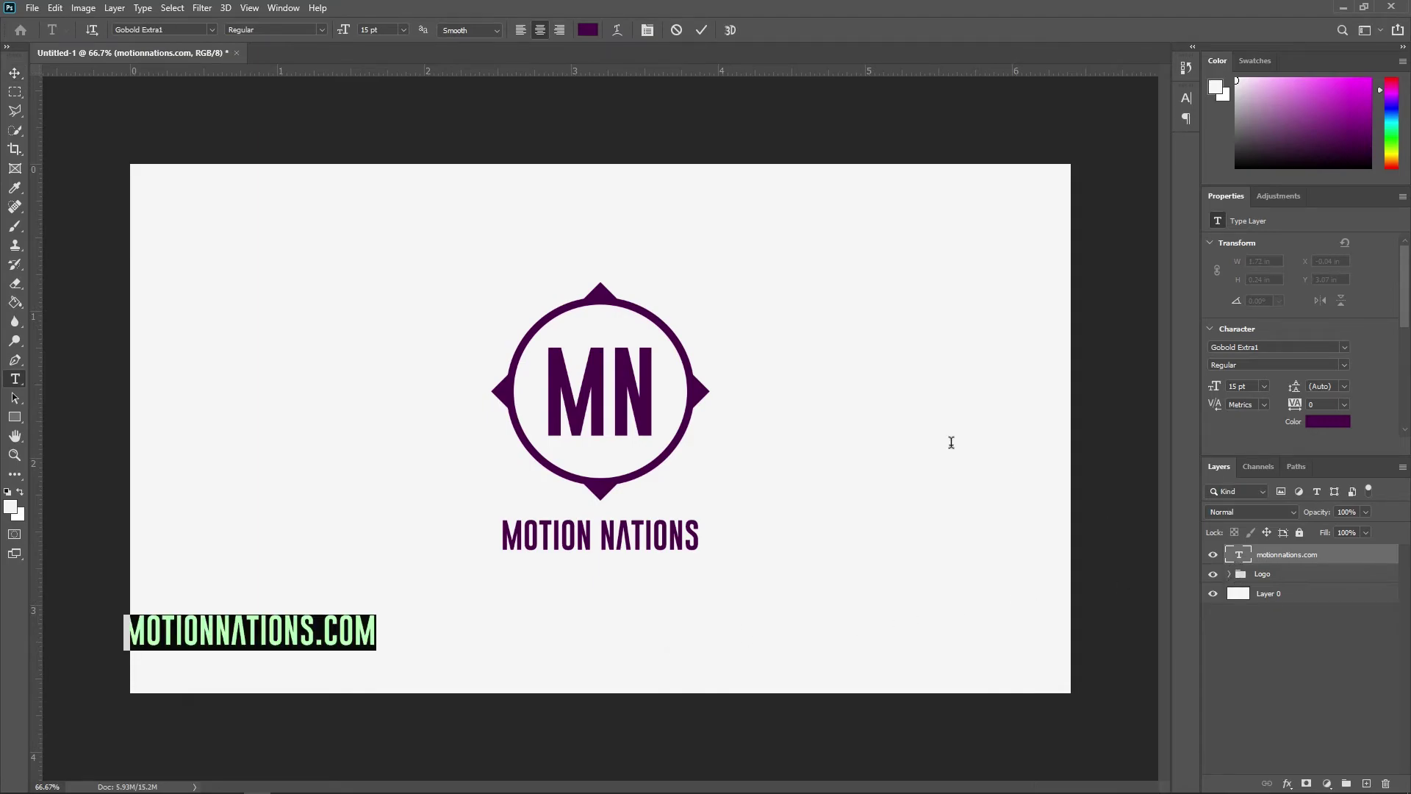
left_click(403, 32)
left_click(396, 43)
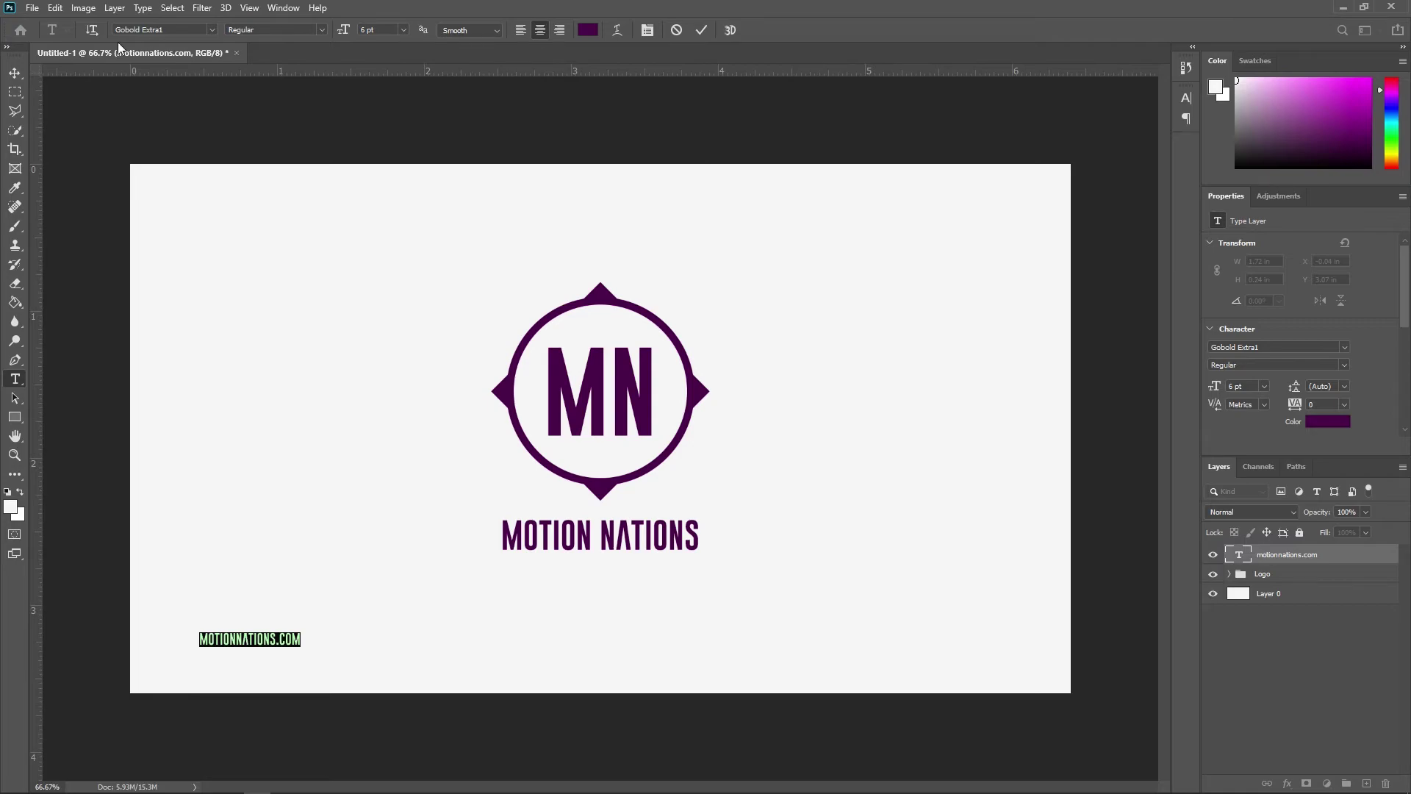
left_click(15, 73)
Step: Move the MOTIONNATIONS.COM text into the lower-right corner of the canvas and deselect it
left_click_drag(267, 641, 614, 577)
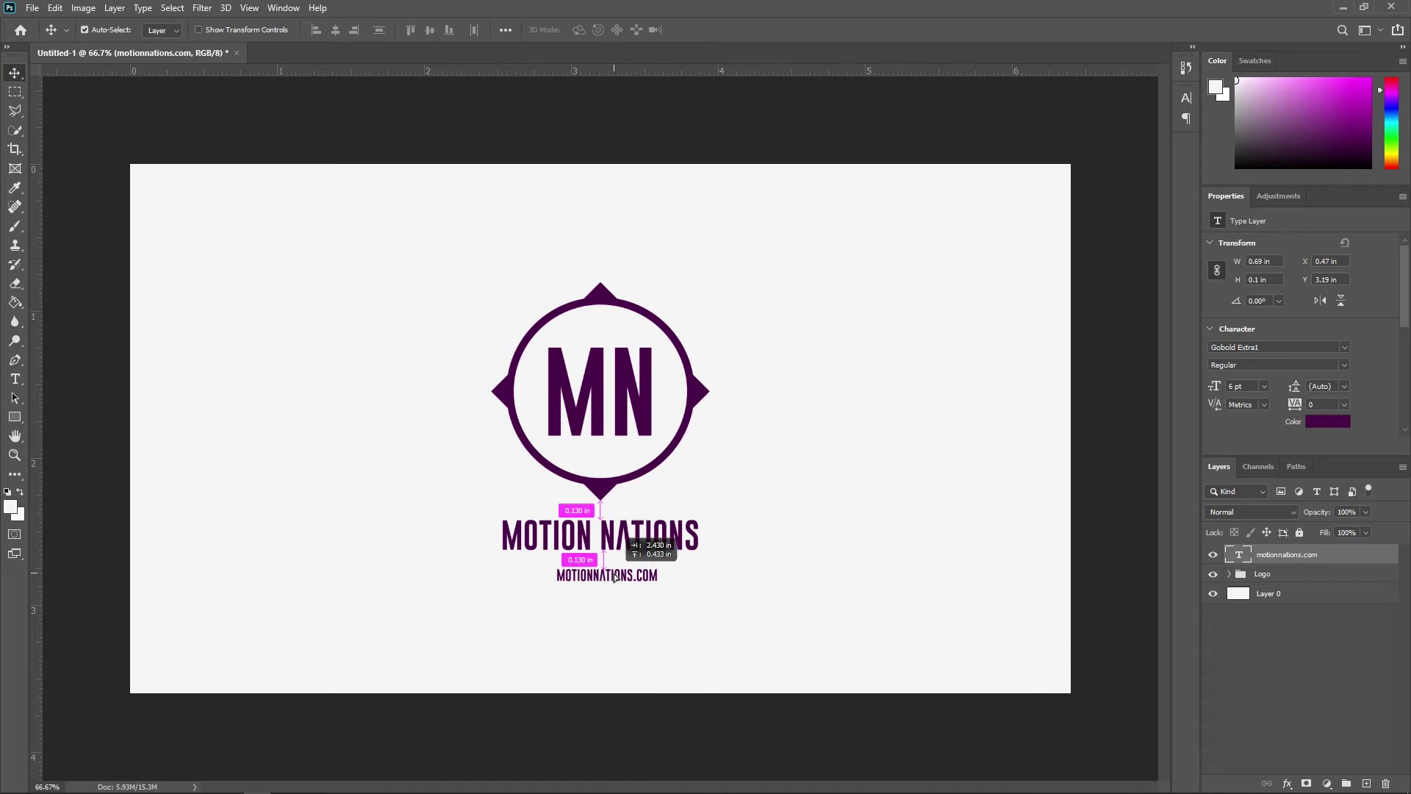
left_click_drag(619, 581, 1000, 675)
left_click(1294, 661)
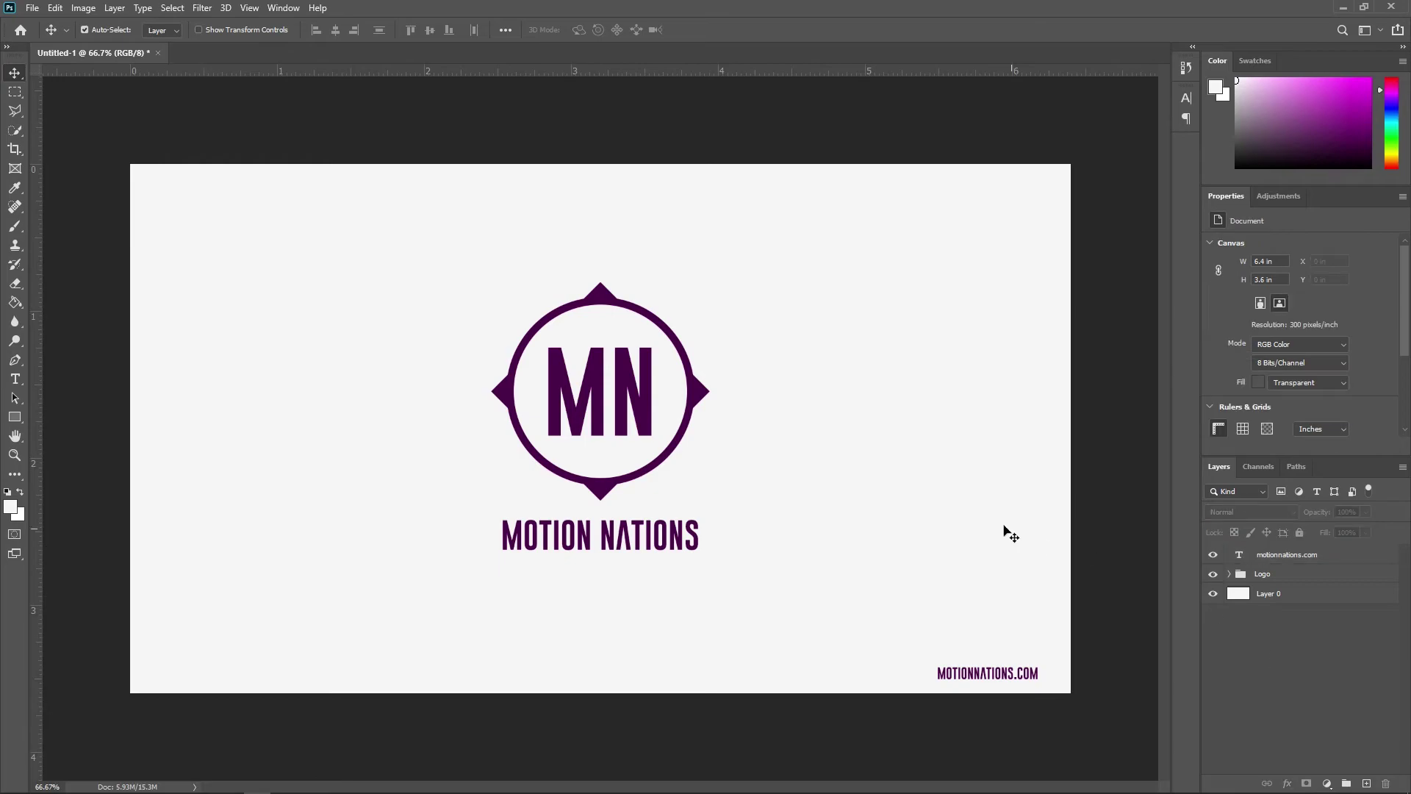
Step: Hide the background Layer 0 and the motionnations.com text layer so only the Logo group shows on transparency
scroll(693, 421, "up", 1)
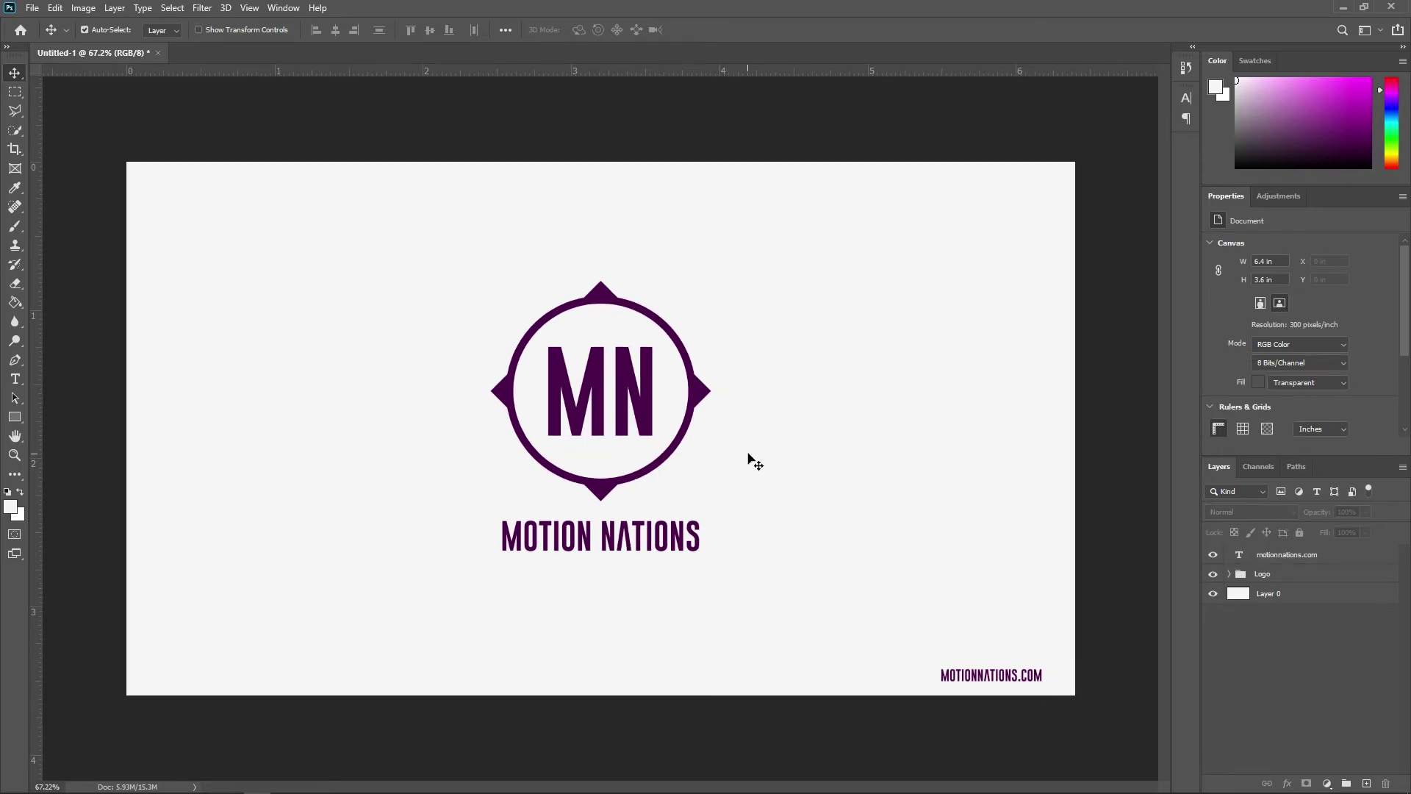
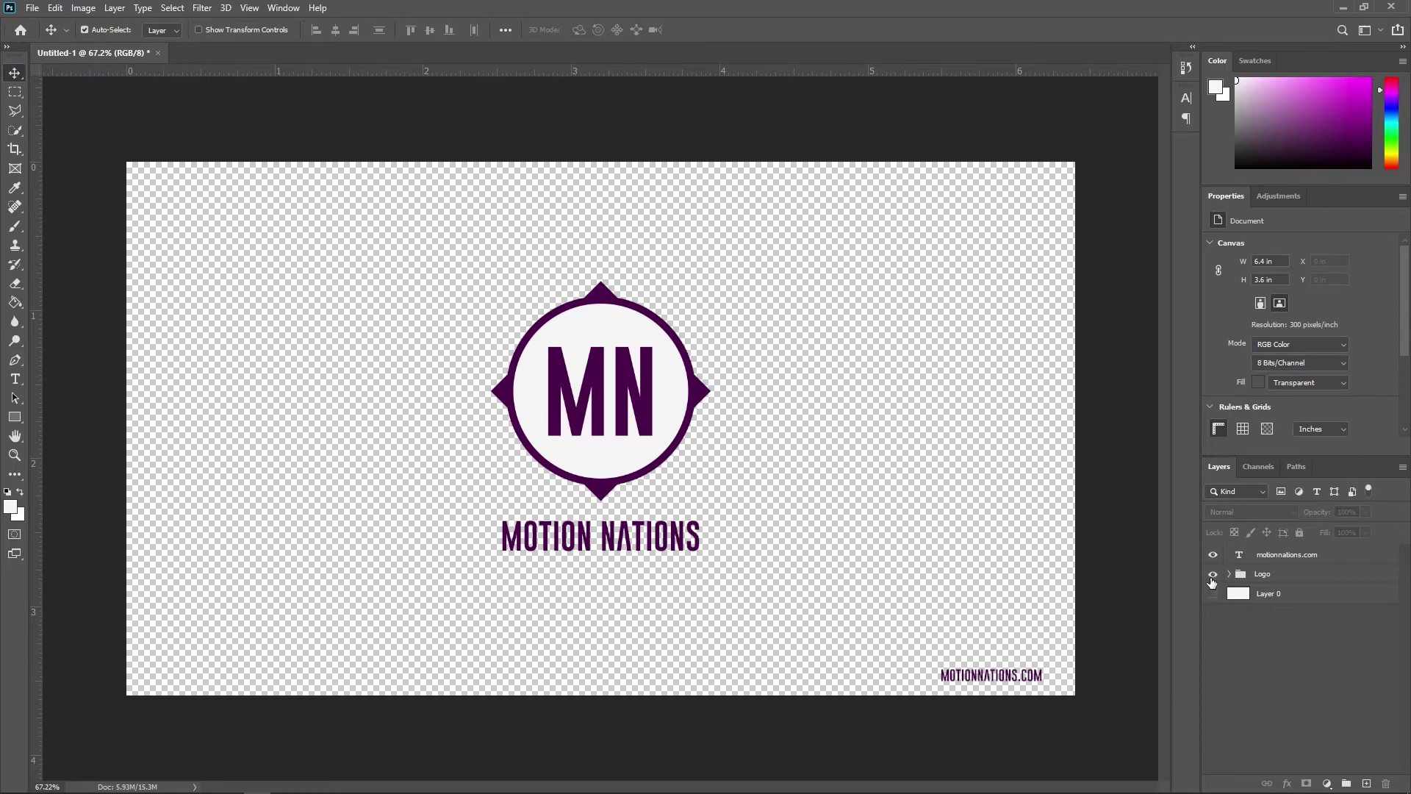
left_click(1213, 555)
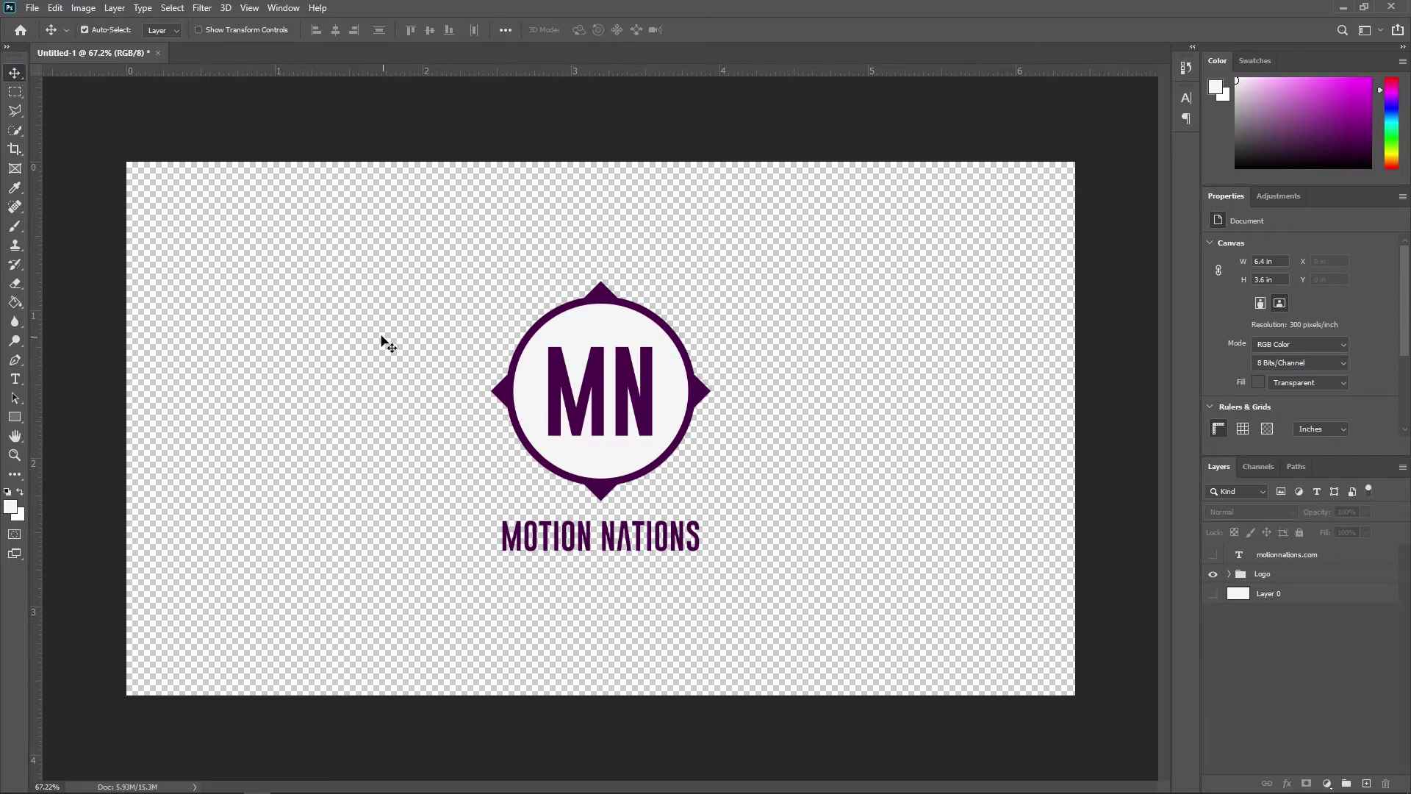
left_click(34, 7)
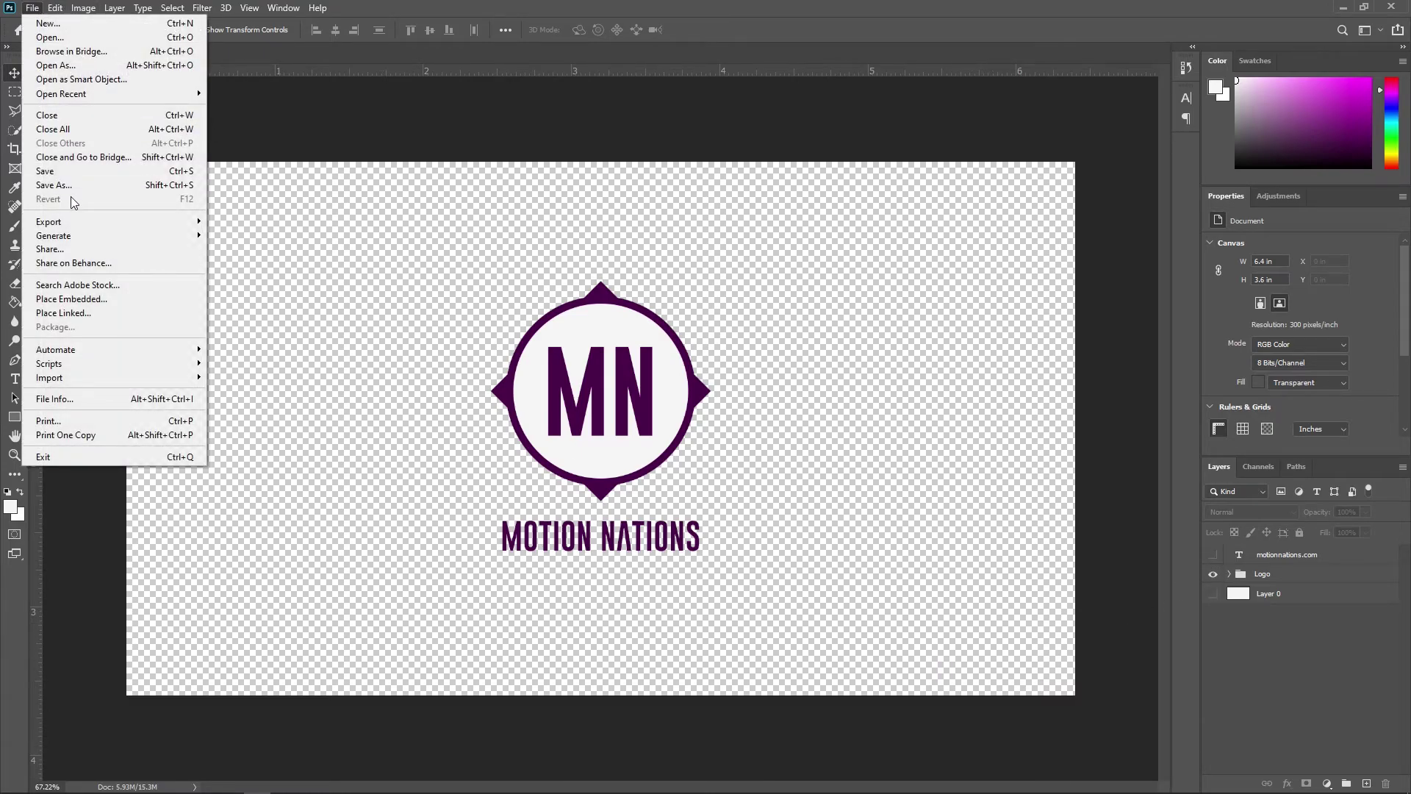
mouse_move(118, 221)
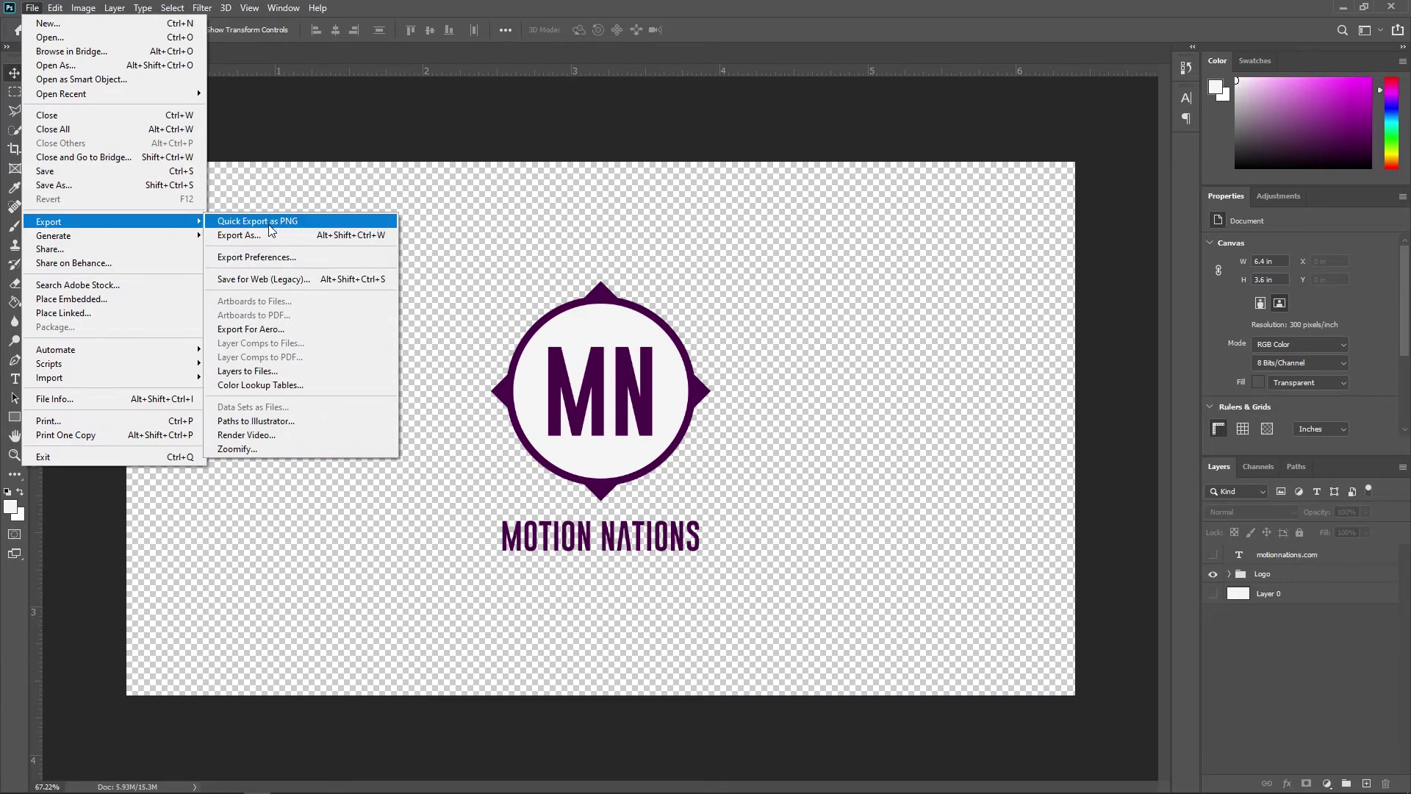
left_click(314, 231)
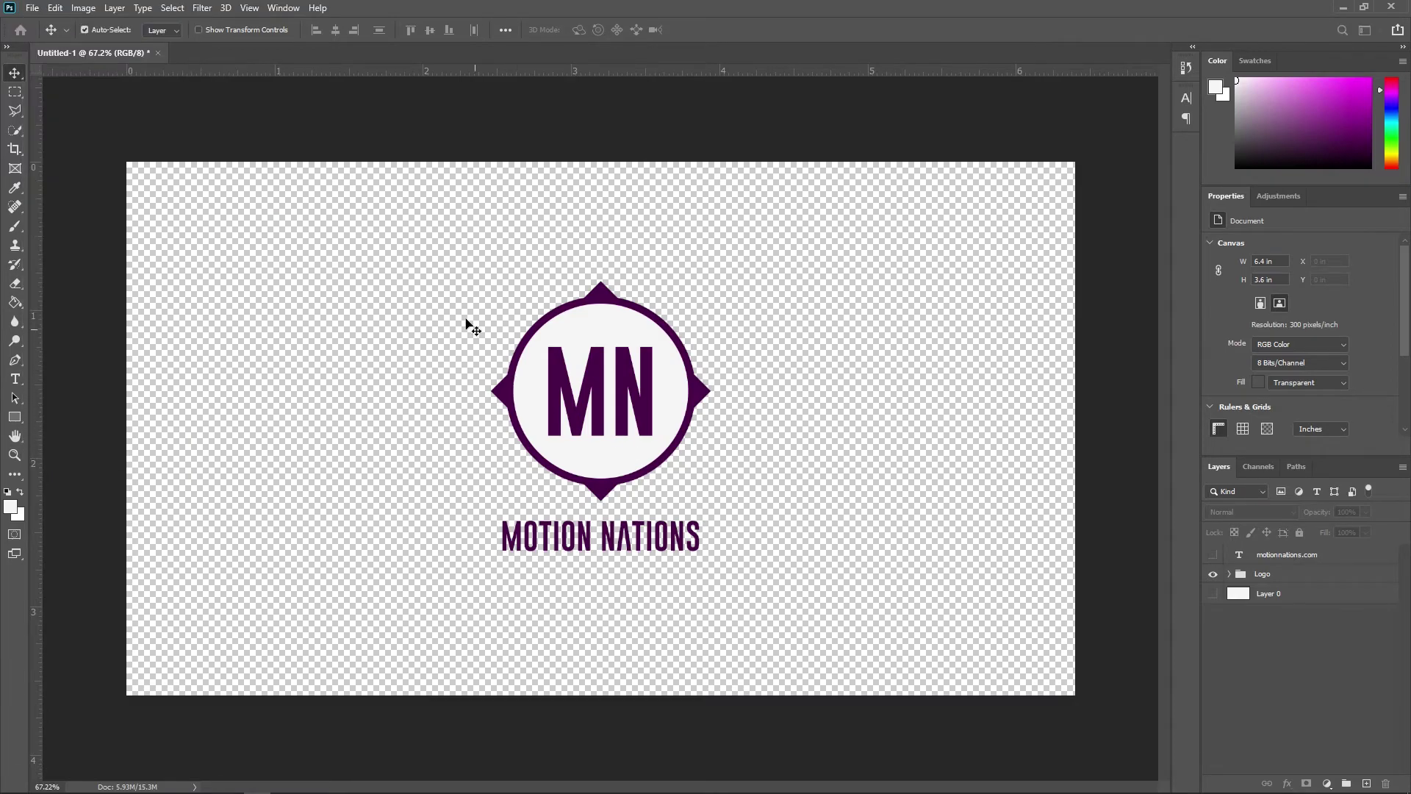
Step: Create a new 1000 x 1000 px document at 300 pixels/inch with a white background
left_click(32, 7)
left_click(46, 23)
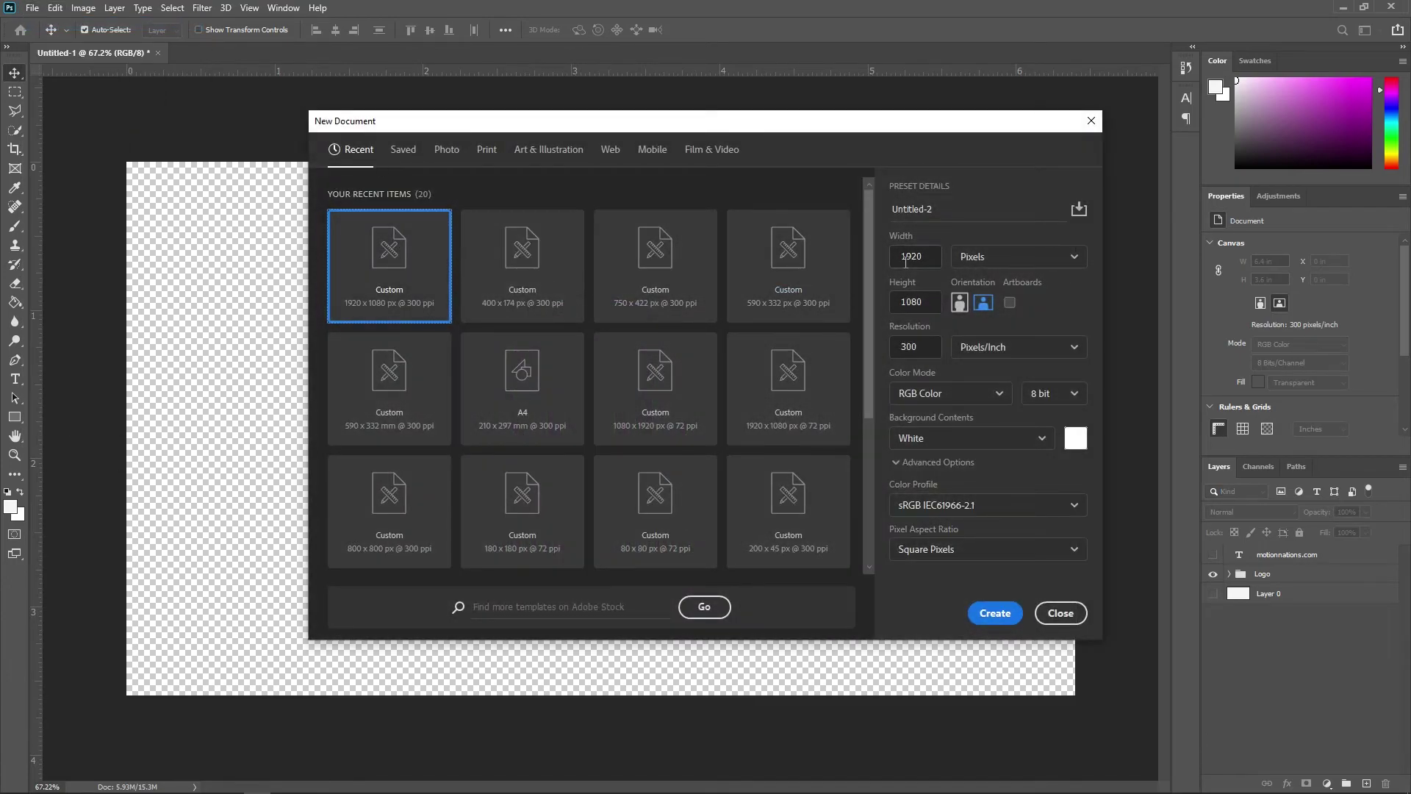
left_click(912, 259)
type("1000")
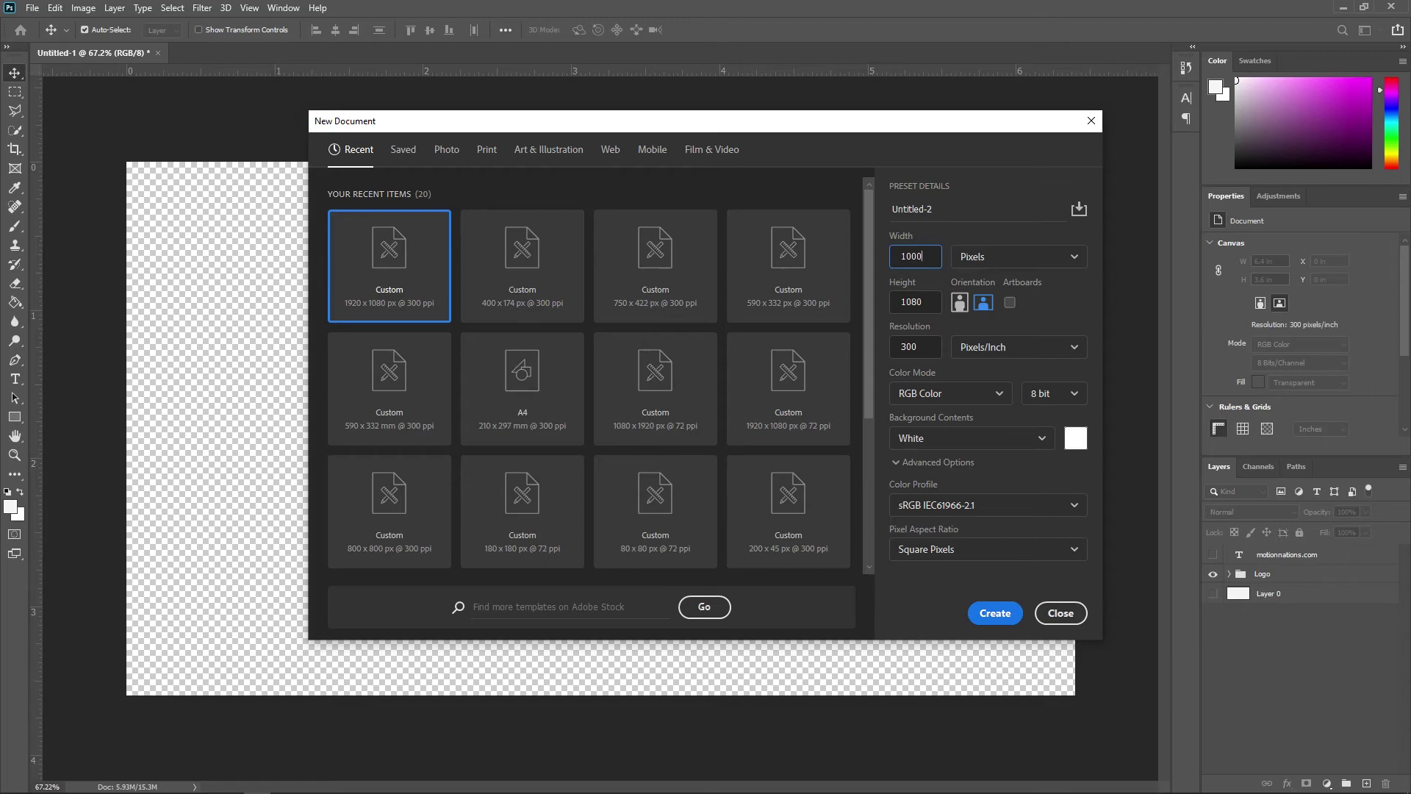
key("Tab")
type("100")
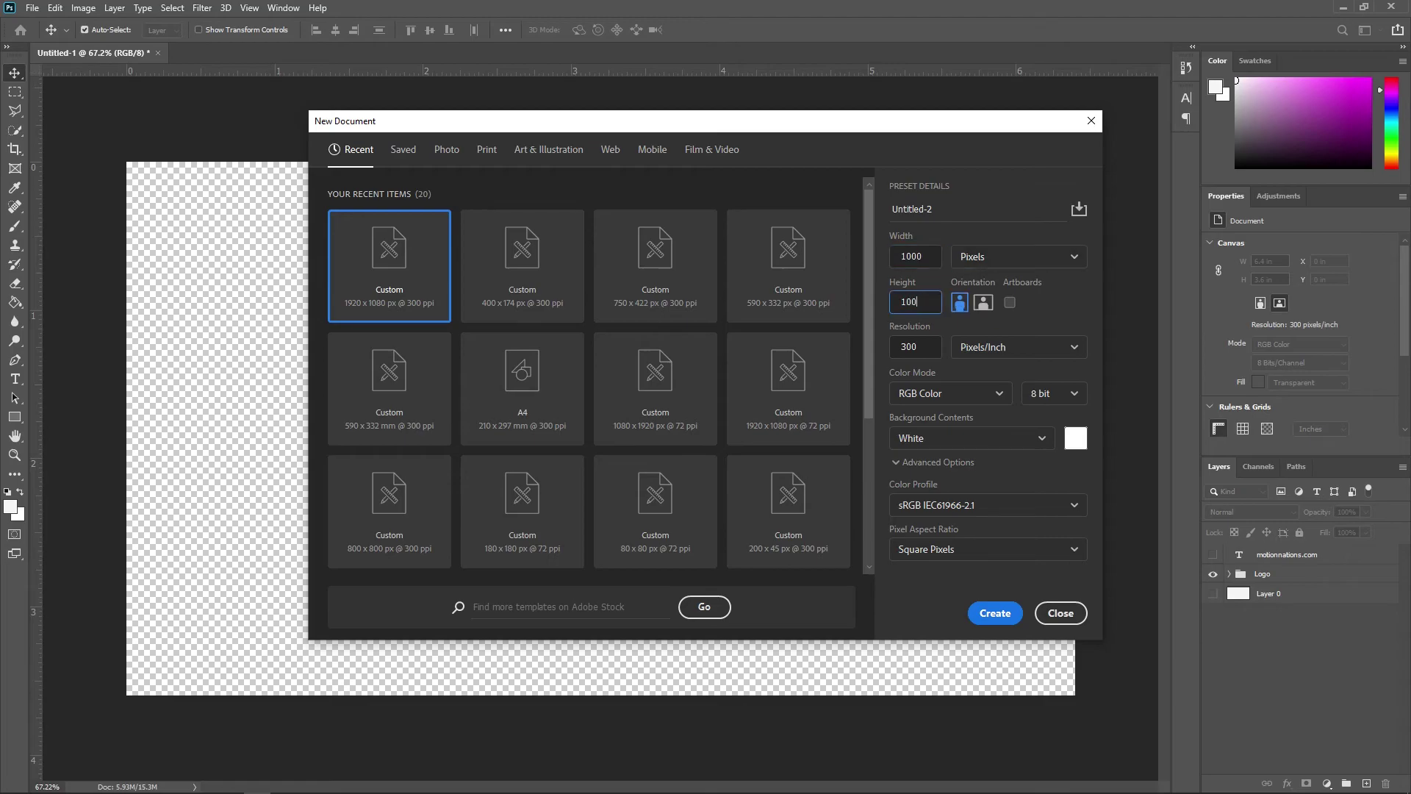
left_click(999, 614)
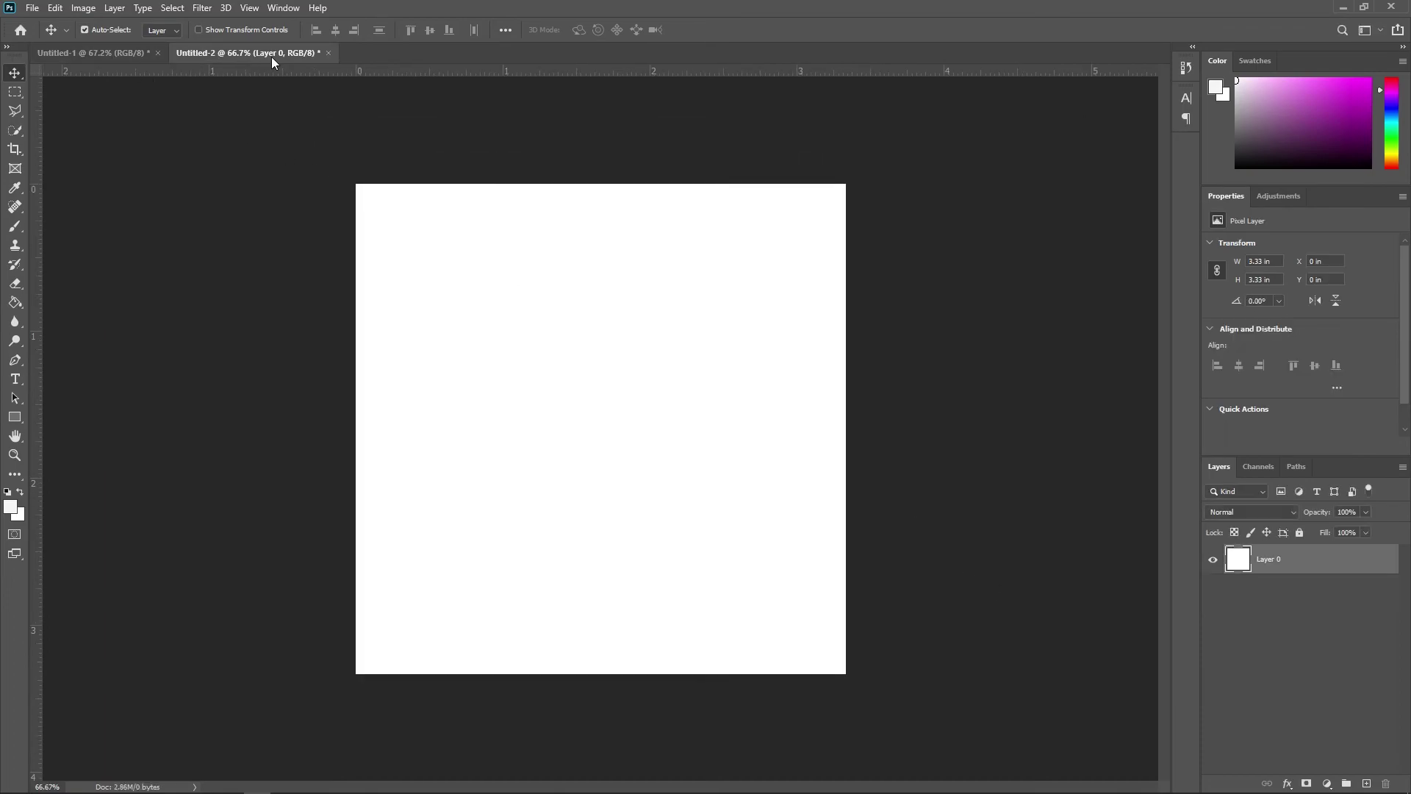
Step: Copy the Logo group from Untitled-1 into the Untitled-2 document, centred on its canvas
left_click(102, 58)
left_click(1260, 573)
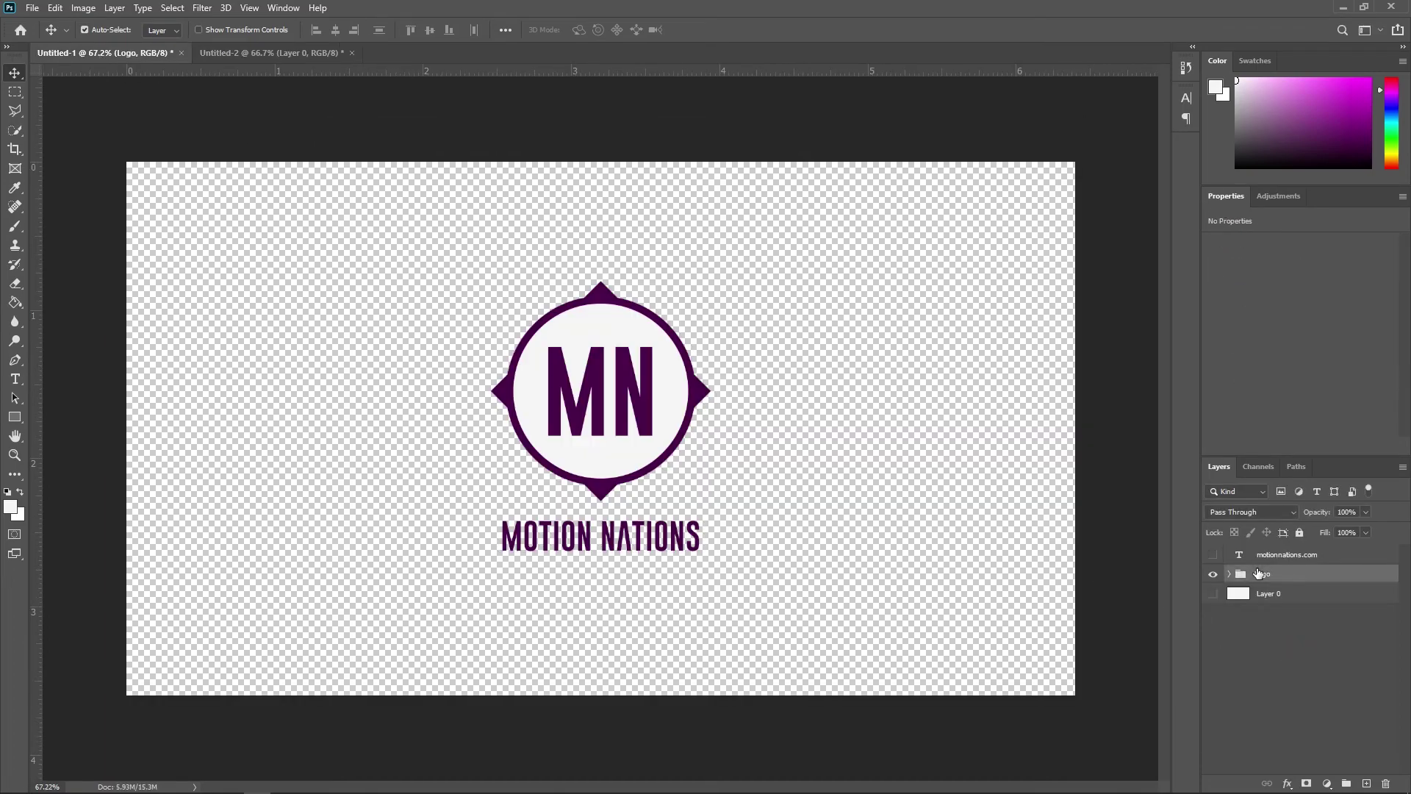
key("ctrl")
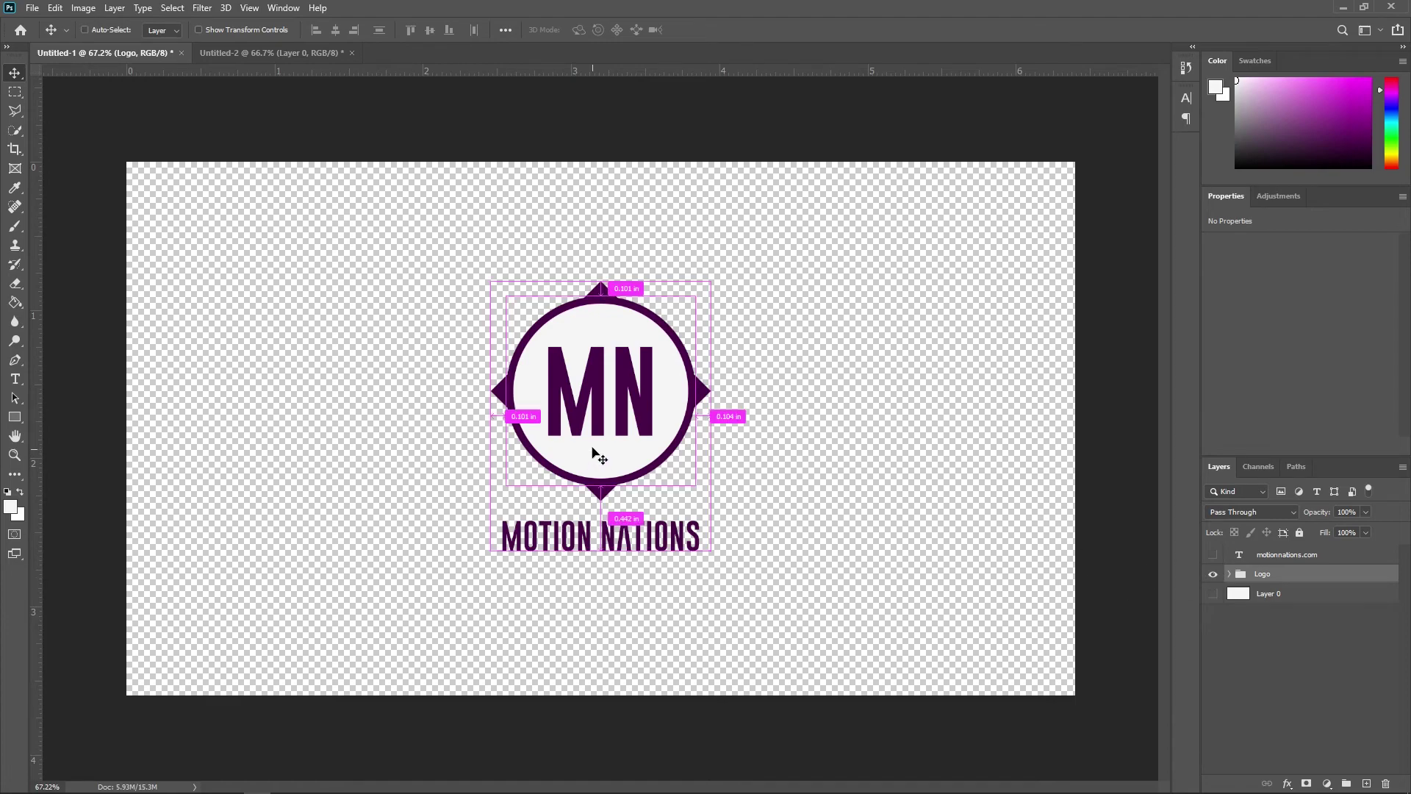
left_click_drag(433, 75, 573, 384)
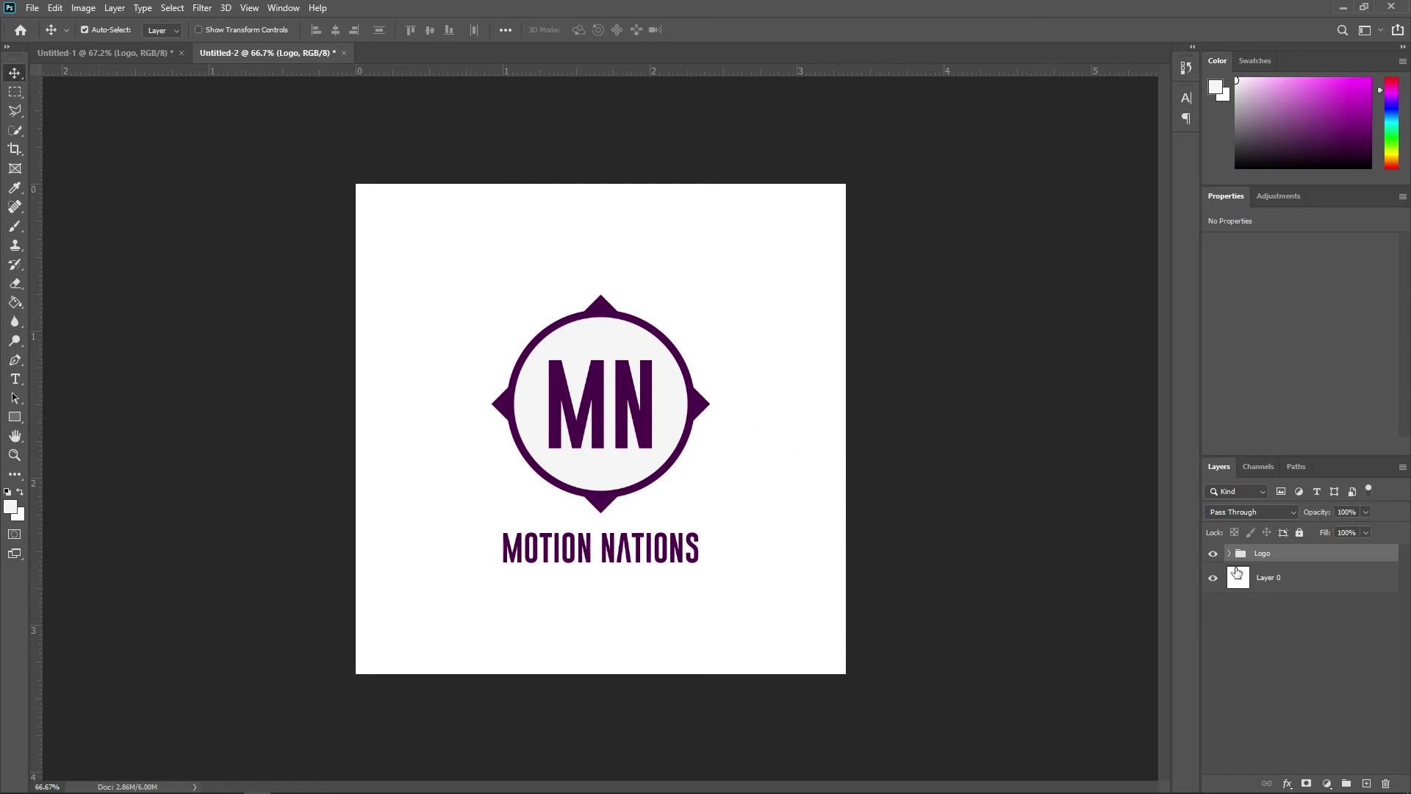
Step: Delete the white background Layer 0 from Untitled-2
left_click(1237, 575)
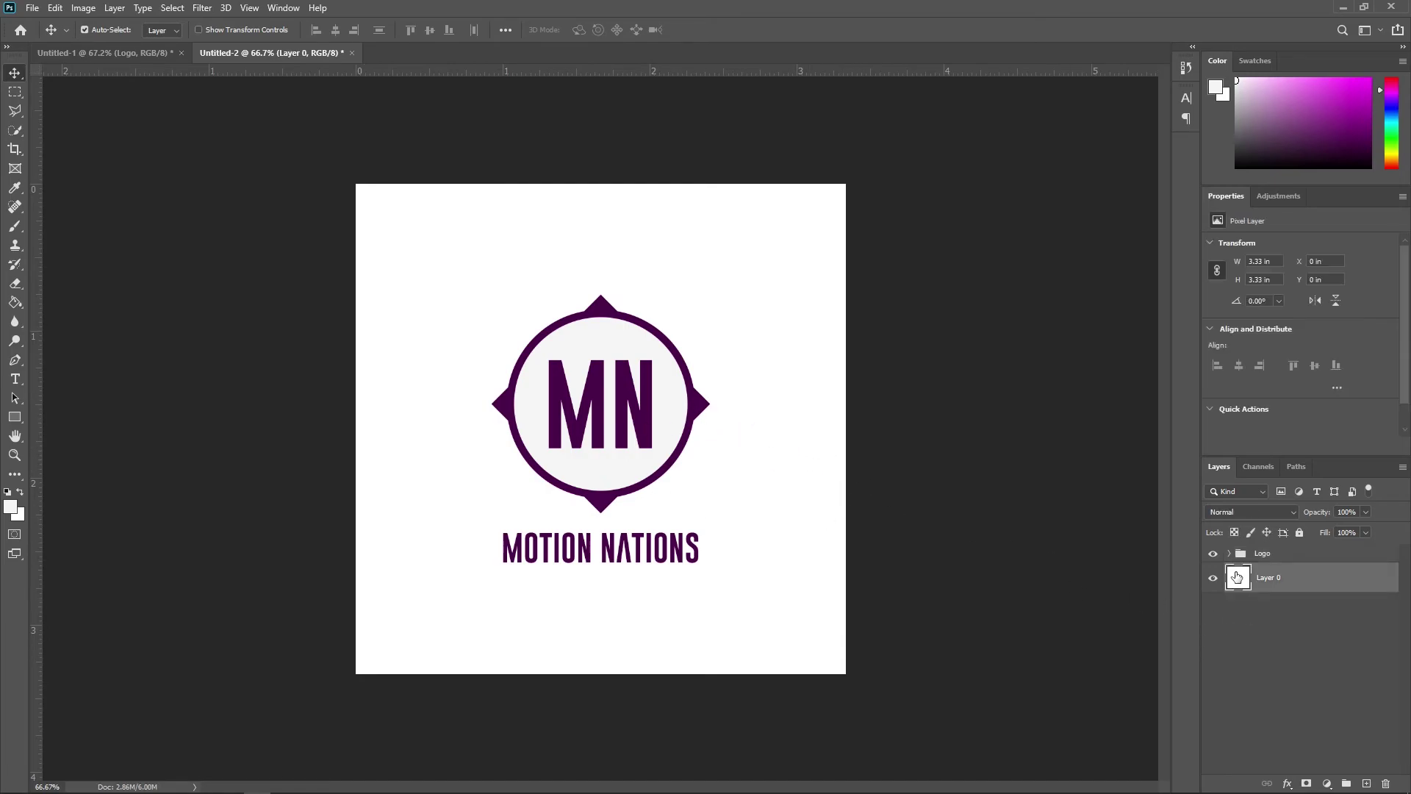
left_click(1384, 784)
left_click(676, 298)
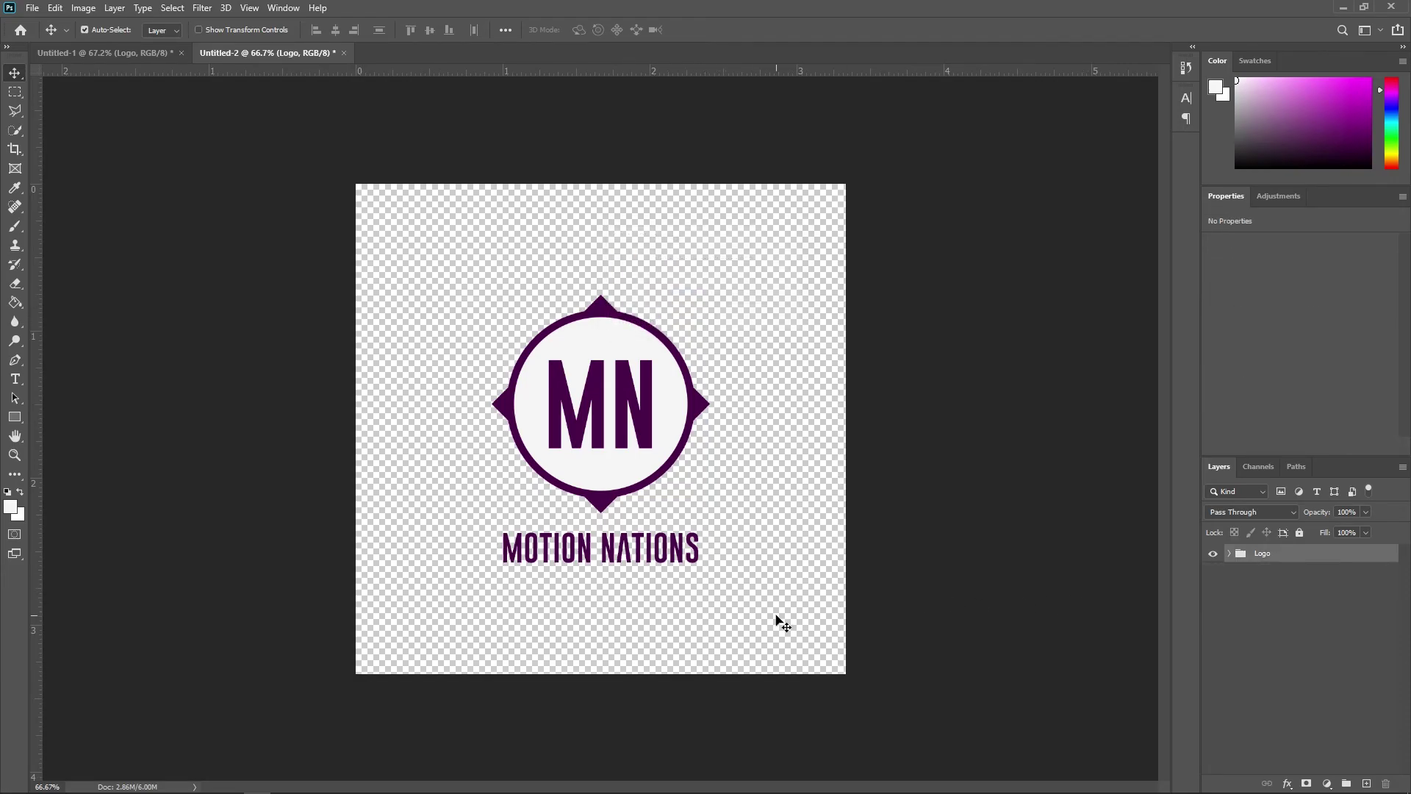
left_click_drag(775, 620, 452, 220)
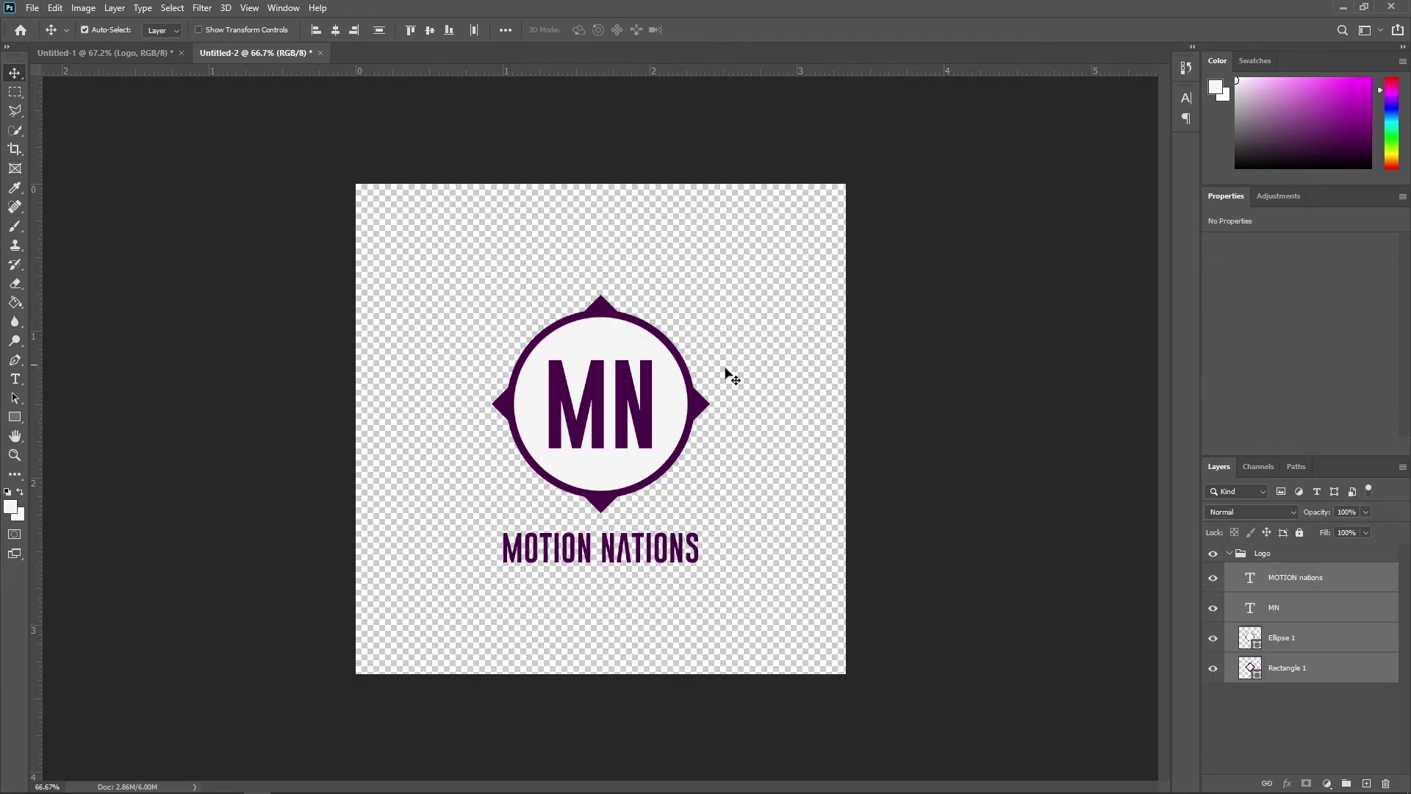
left_click(1230, 555)
left_click(629, 408)
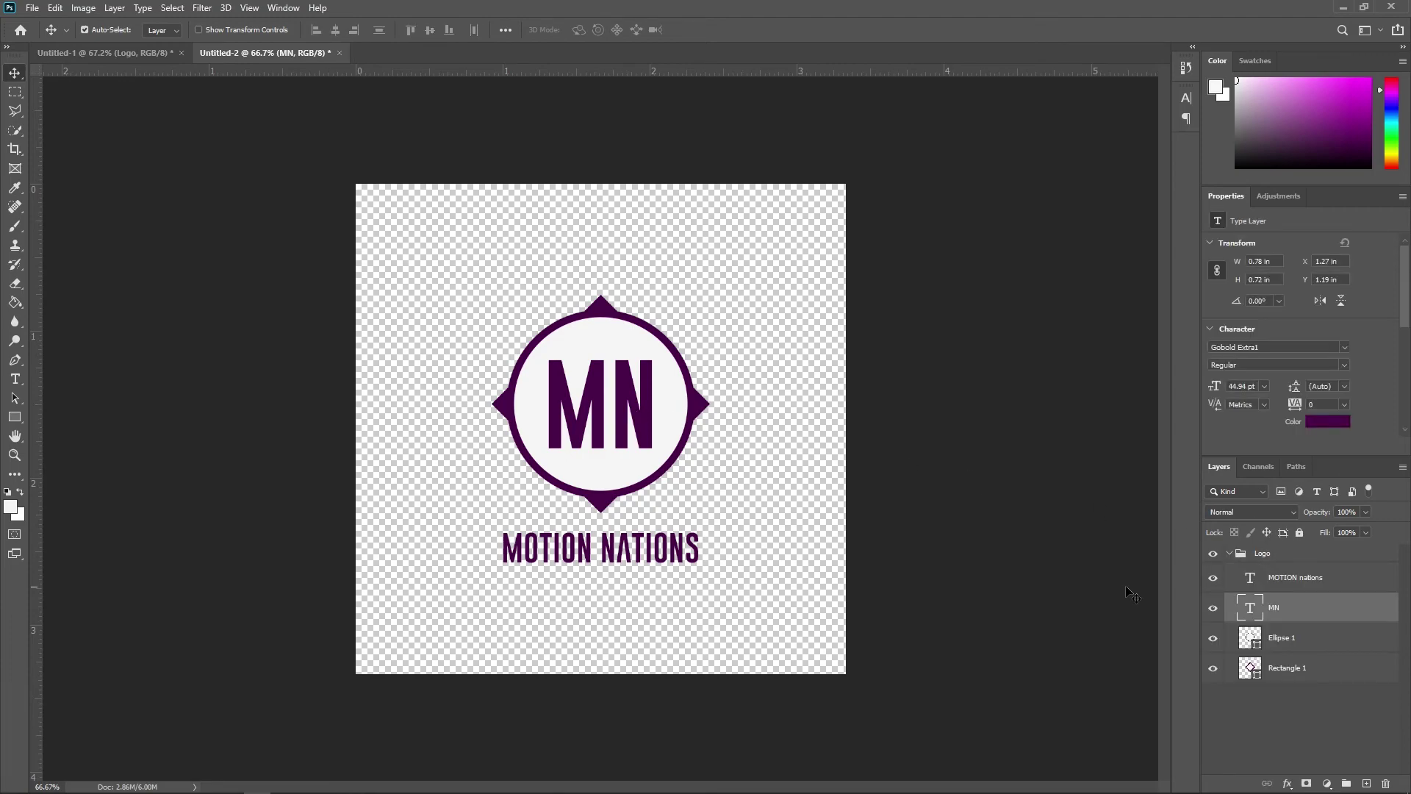
left_click(1230, 553)
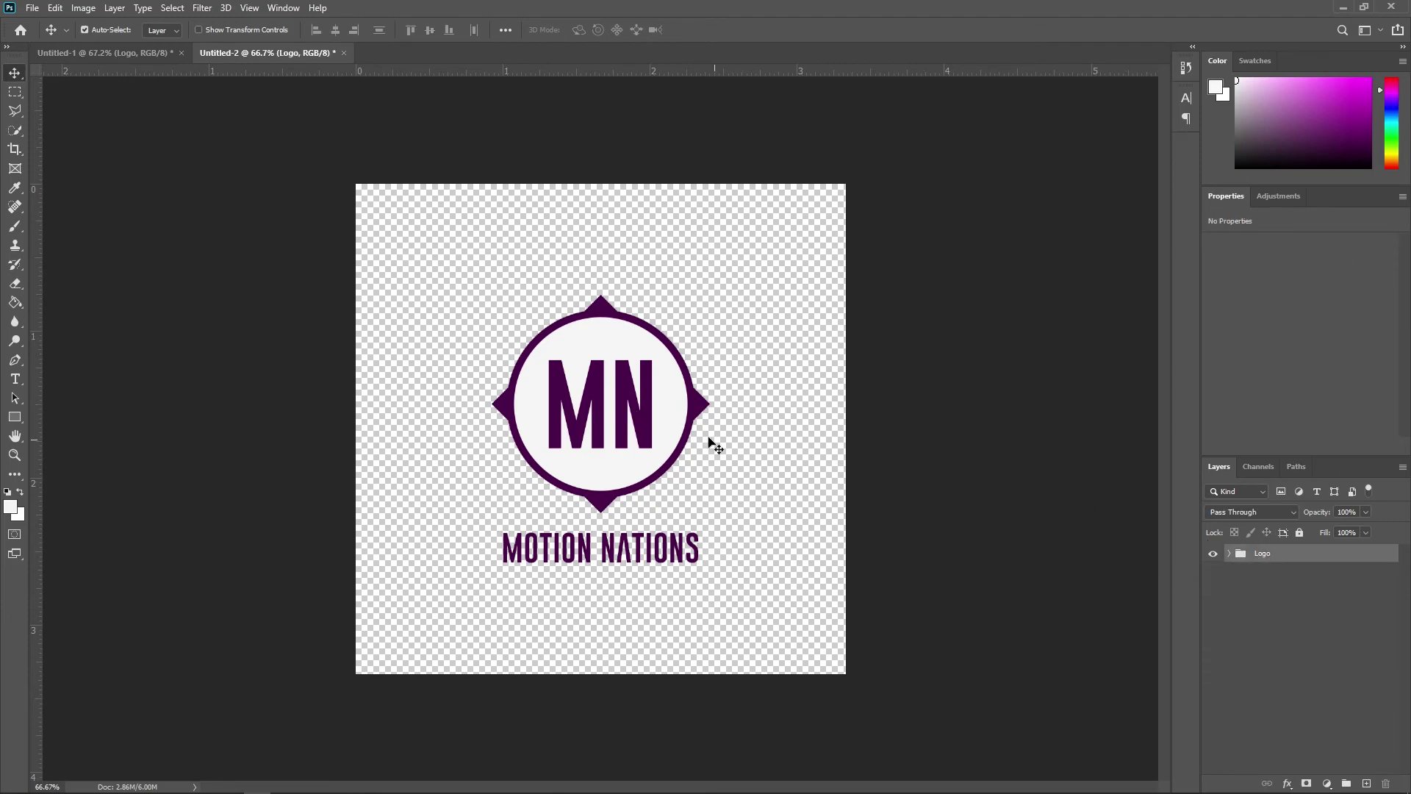
Step: Scale the Logo group up proportionally about its centre to about 2.25 in wide and apply the transform
key("ctrl+t")
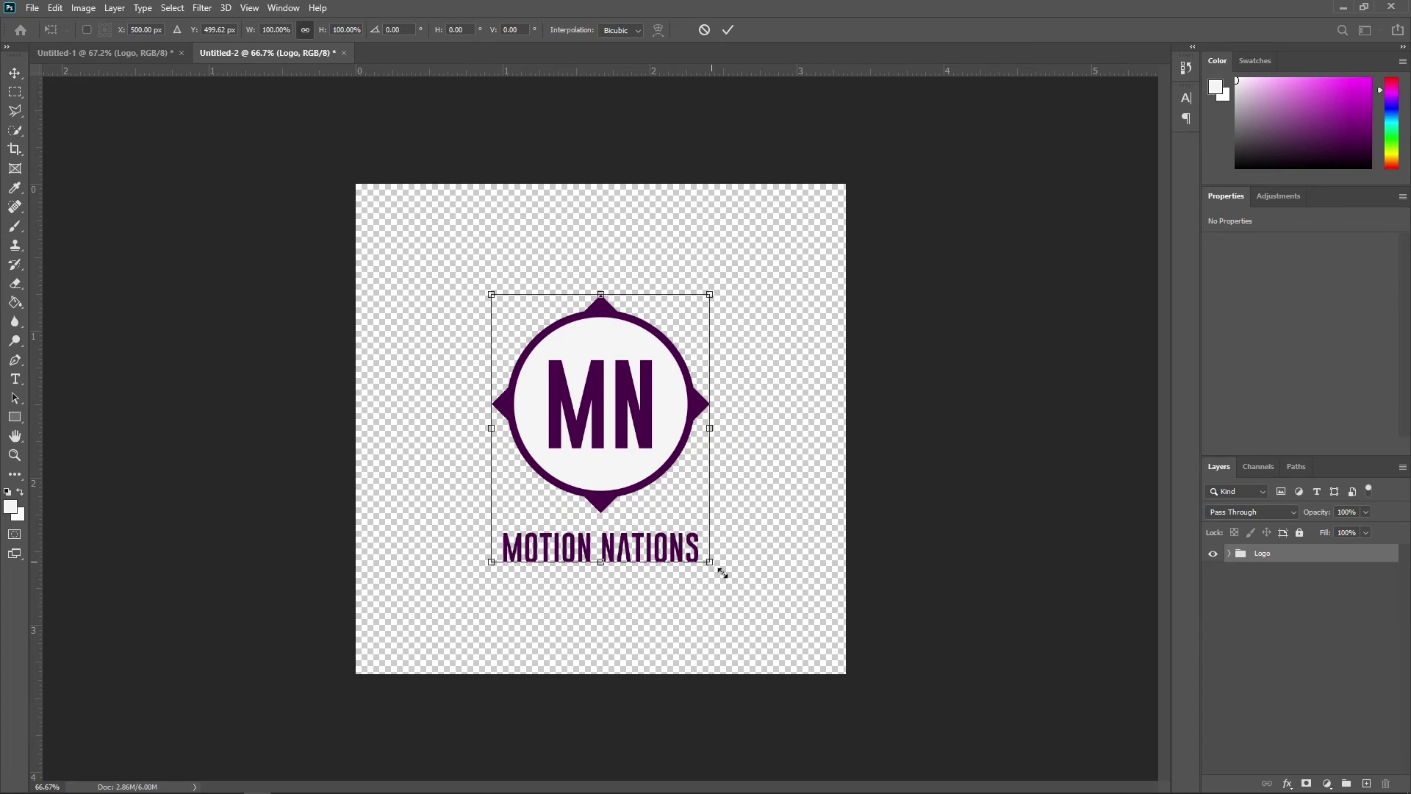
left_click_drag(722, 572, 902, 535)
left_click(730, 35)
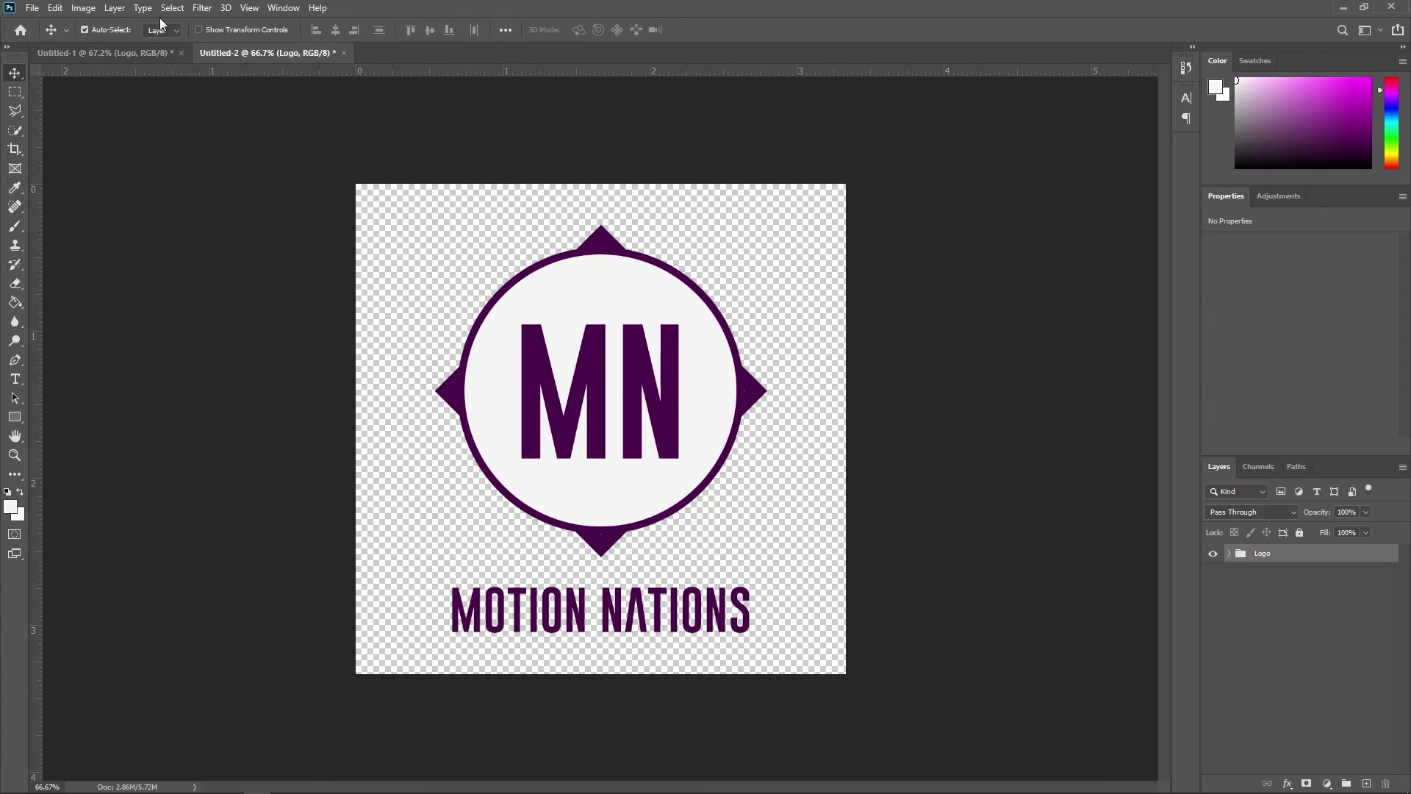
left_click(33, 7)
mouse_move(77, 223)
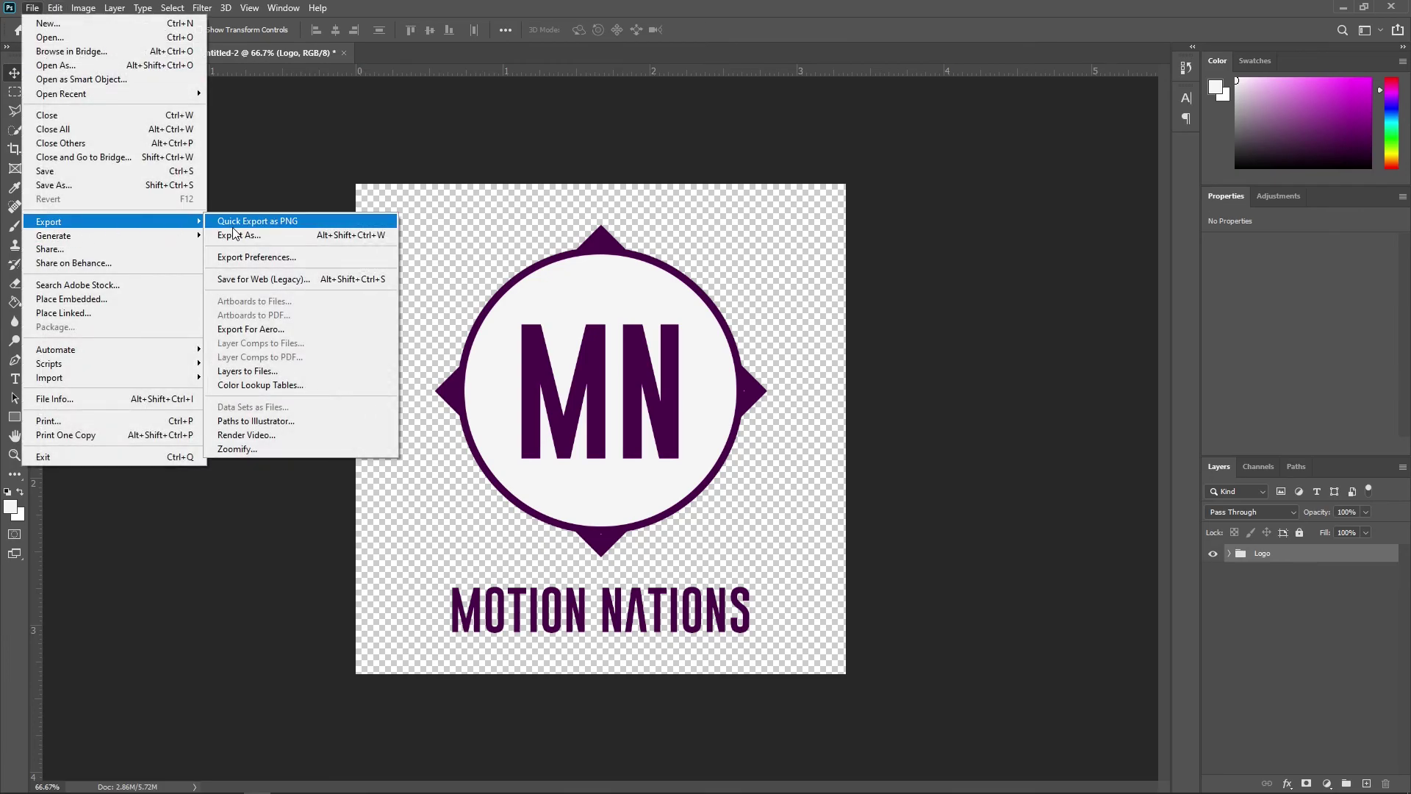
left_click(529, 179)
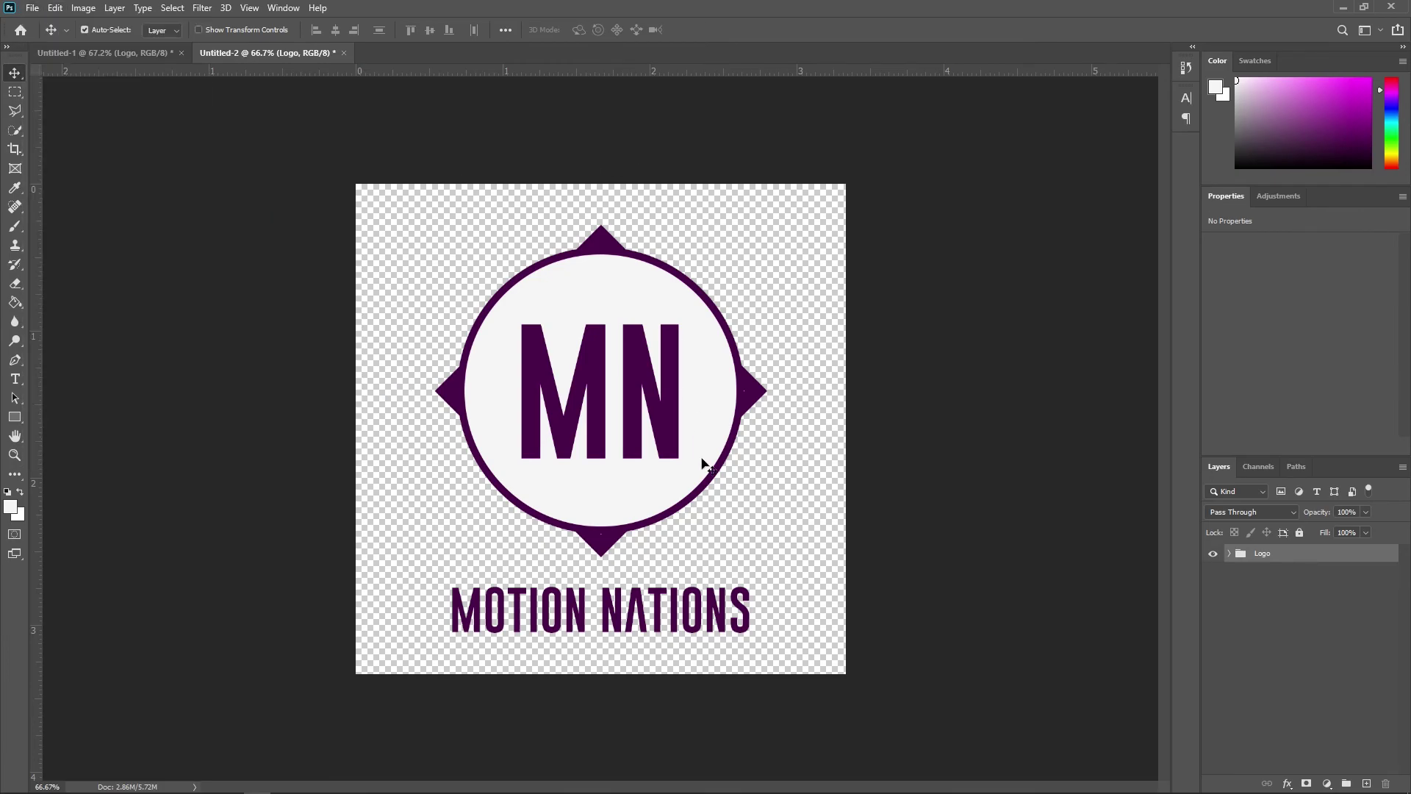